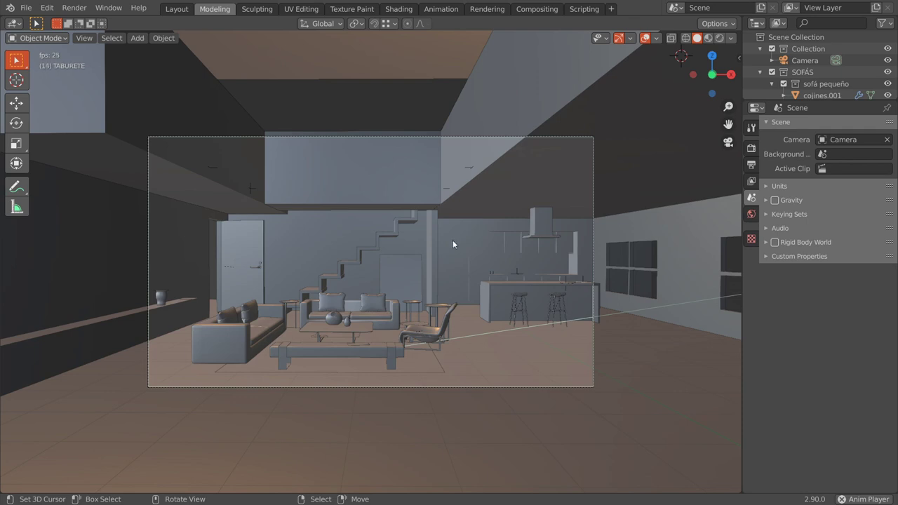
Select the left sofa and orbit above it, then return to the camera view
scroll(343, 348, "up", 5)
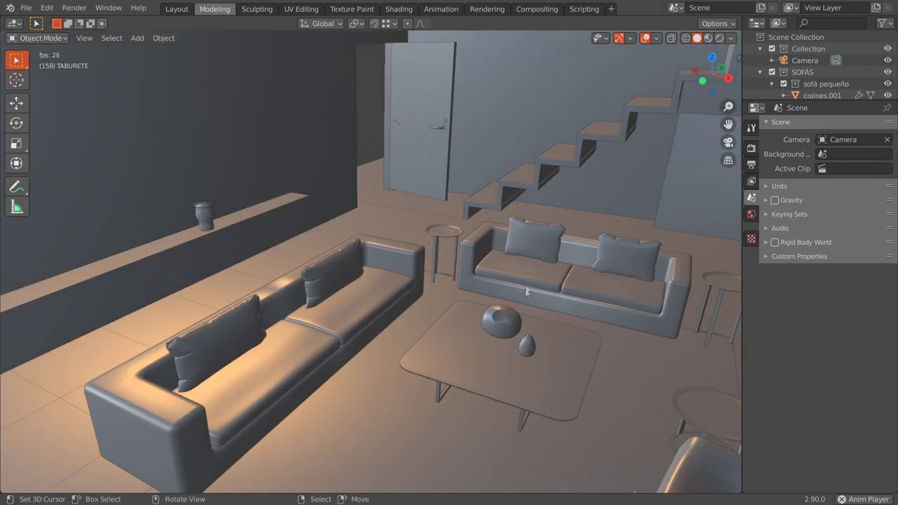
left_click(523, 289)
scroll(377, 344, "down", 5)
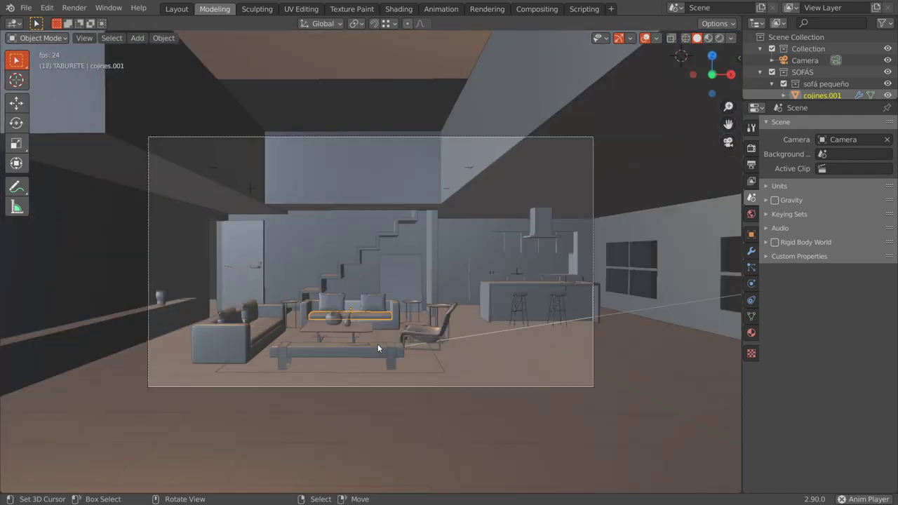
left_click(124, 311)
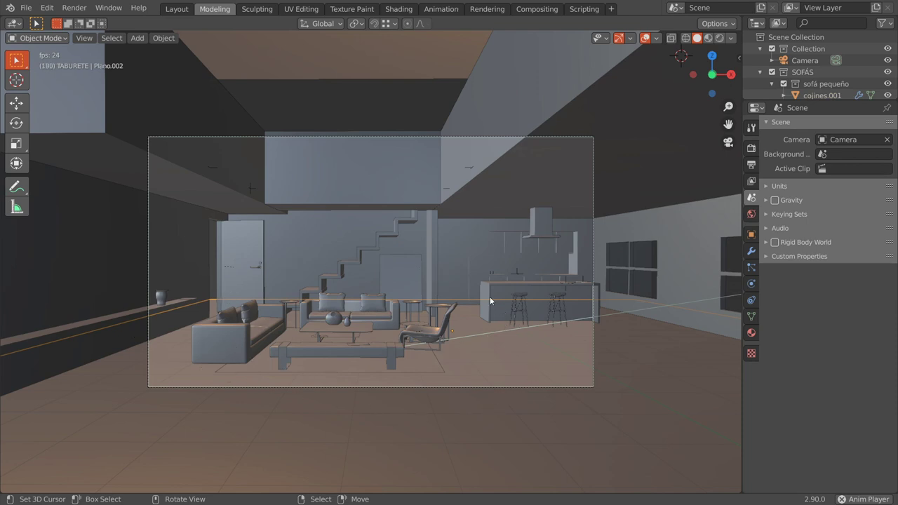
left_click(210, 339)
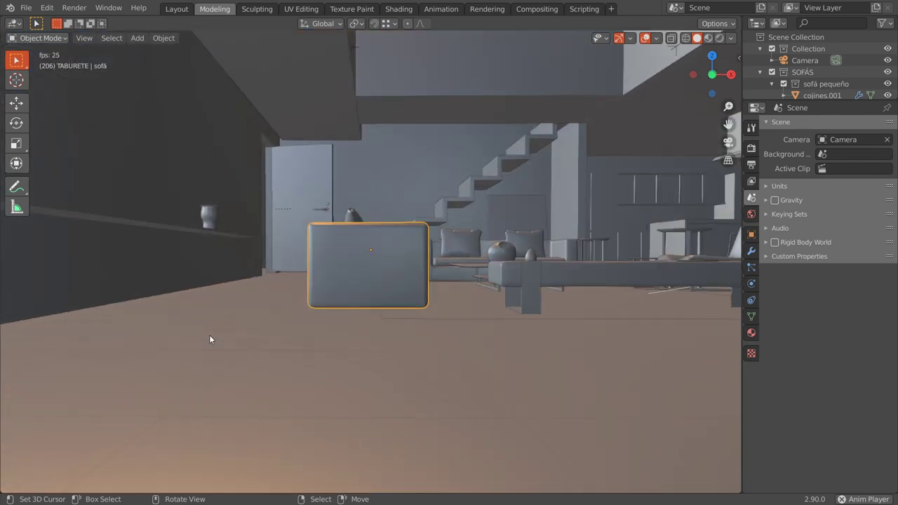
mouse_move(408, 277)
middle_mouse_down()
mouse_move(358, 352)
mouse_move(294, 357)
mouse_move(498, 320)
middle_mouse_up()
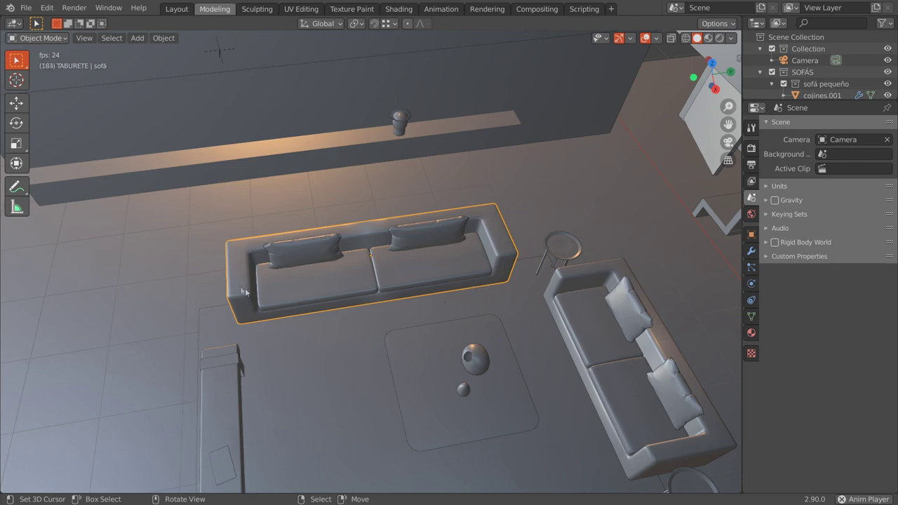
middle_click_drag(262, 301, 343, 320)
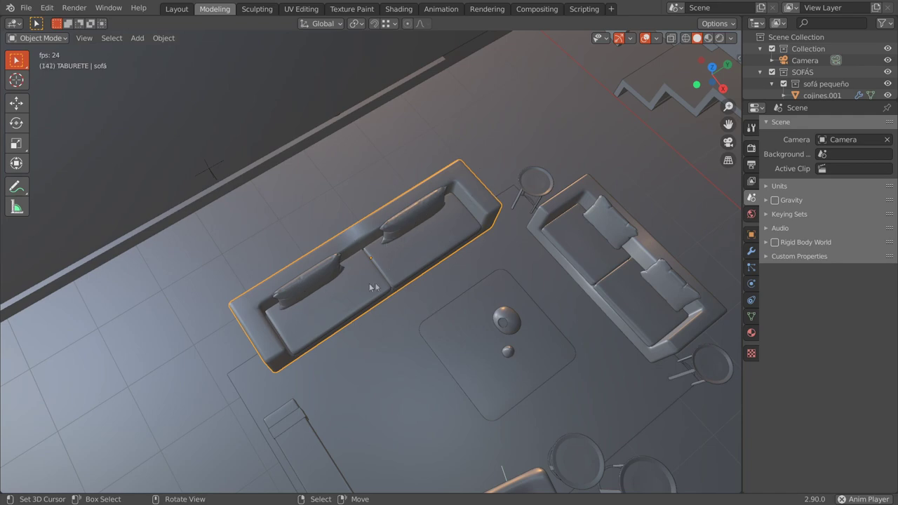
key("KP_0")
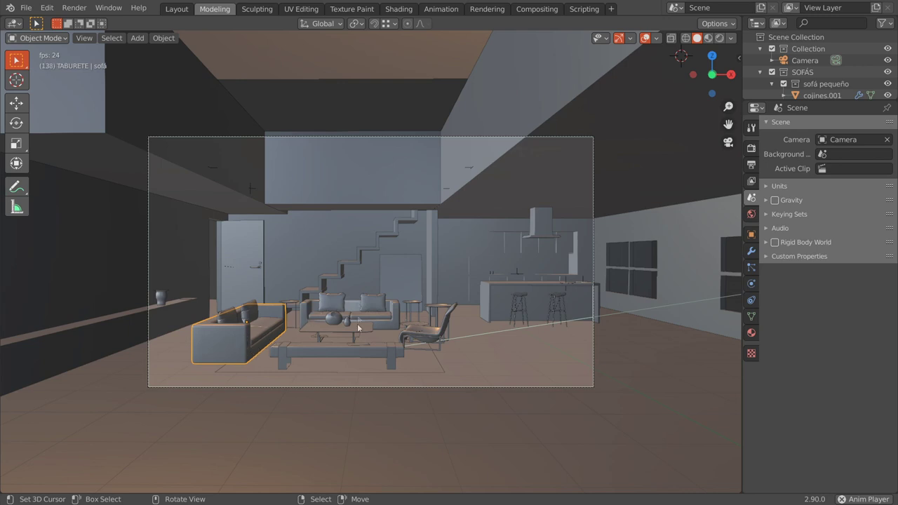
Mirror the back sofa's left cushion by scaling it about -1.1 along X
scroll(357, 324, "up", 2)
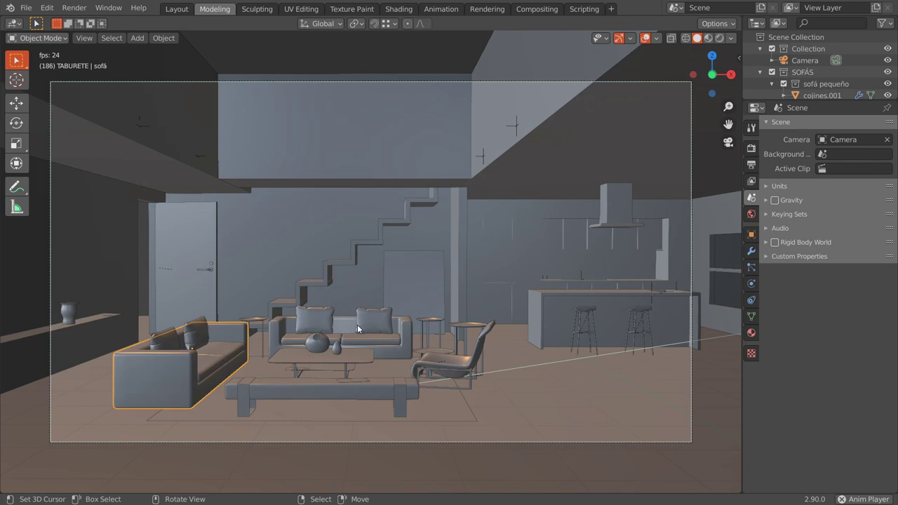
left_click(359, 324)
left_click(324, 324)
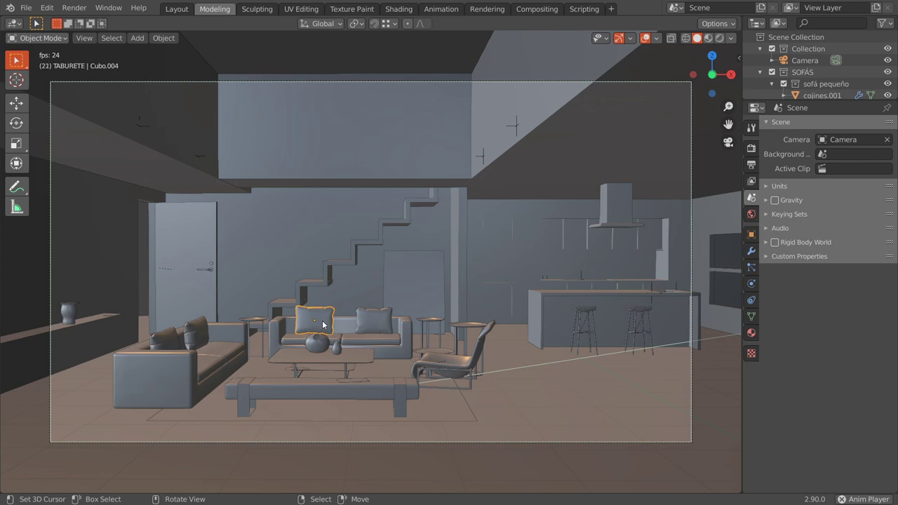
key("s")
key("x")
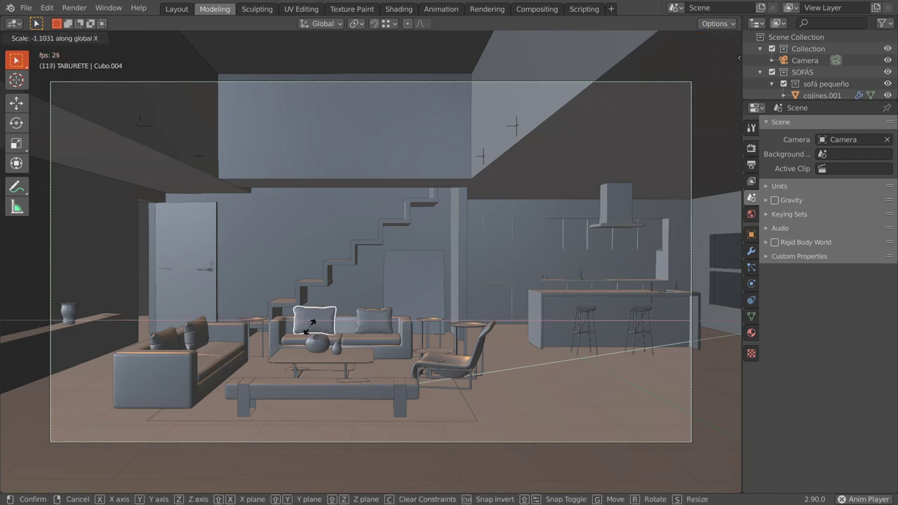
left_click(314, 323)
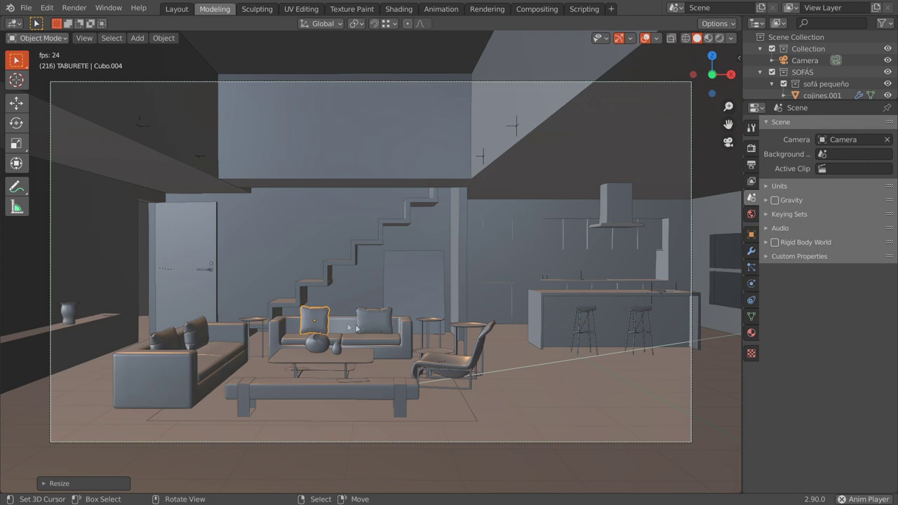
Select the back sofa's right cushion and return to the camera's wide view
left_click(387, 305)
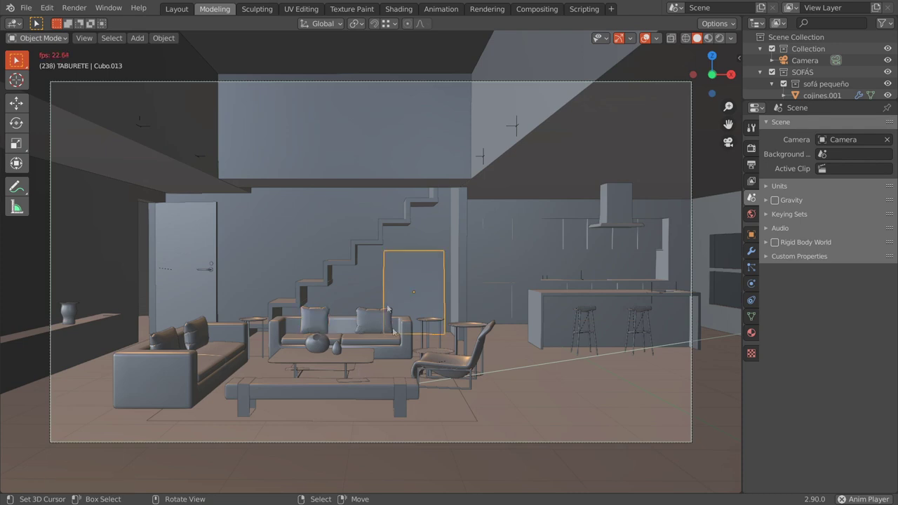
left_click(319, 327)
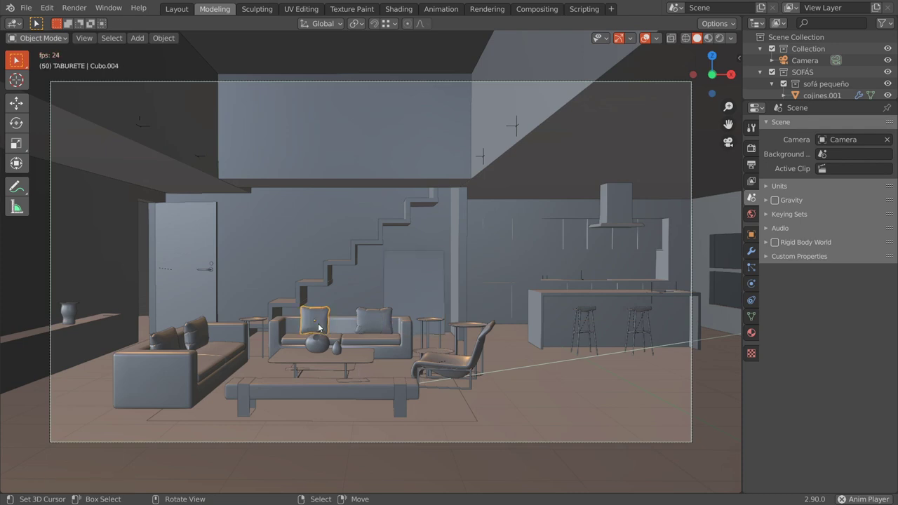
left_click(374, 321)
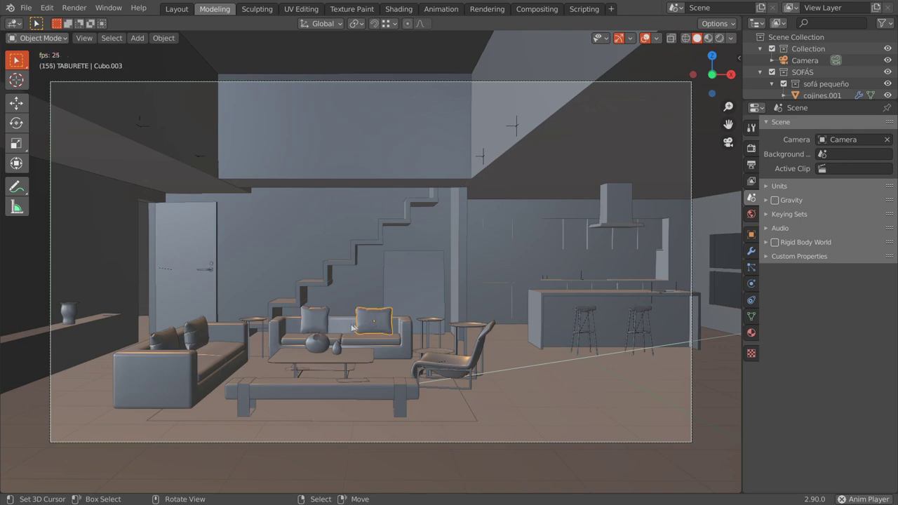
scroll(332, 358, "up", 4)
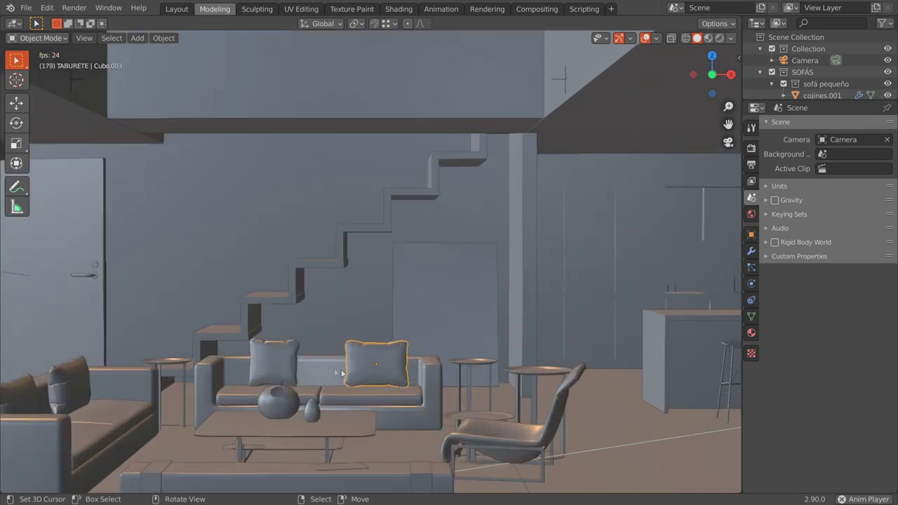
key("KP_0")
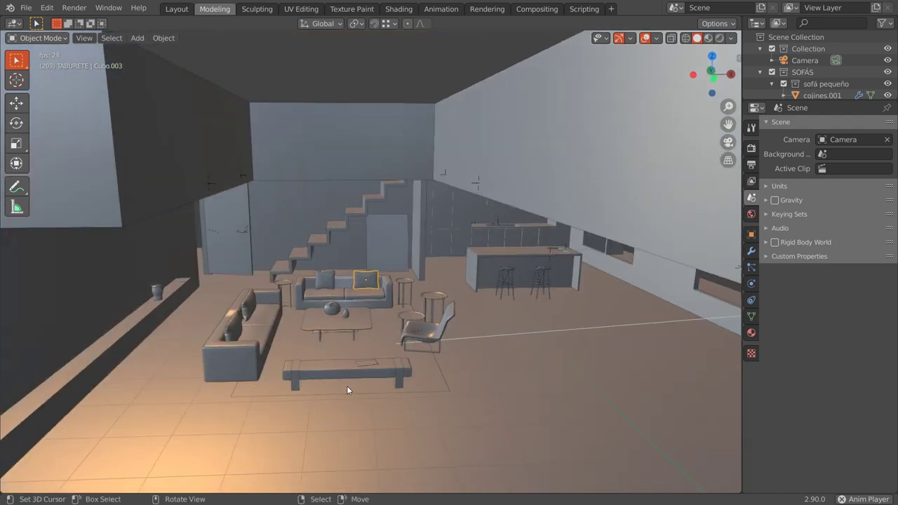
Centre the back sofa and frame the left cushion in the viewport
key("KP_0")
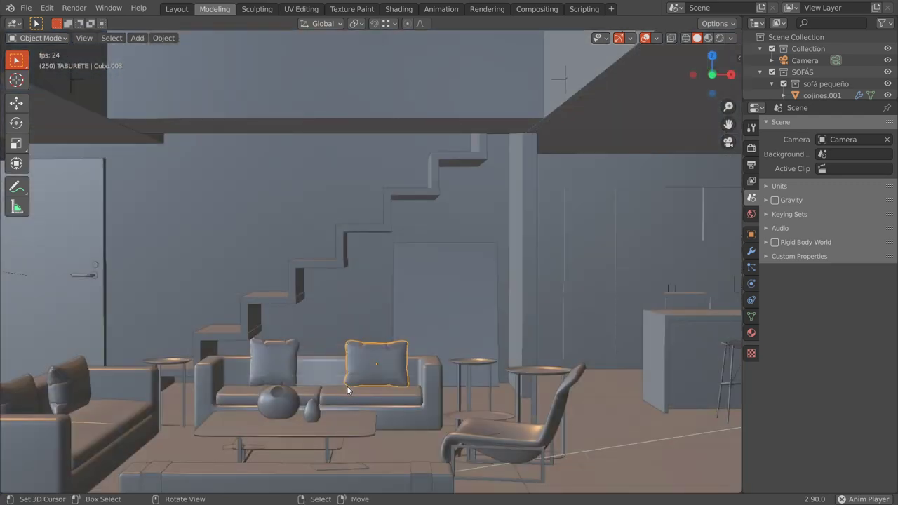
scroll(346, 386, "up", 3)
middle_click_drag(347, 386, 393, 302, "shift")
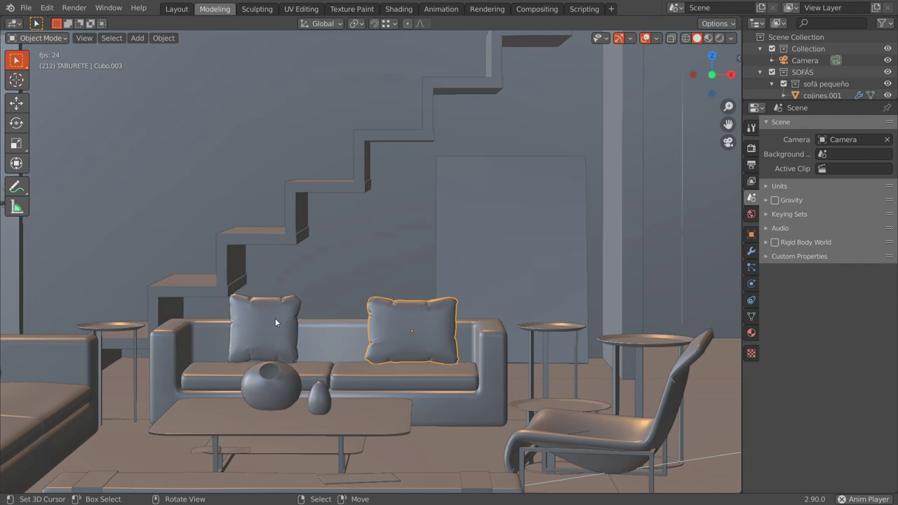
middle_click_drag(274, 318, 293, 321)
left_click(320, 300)
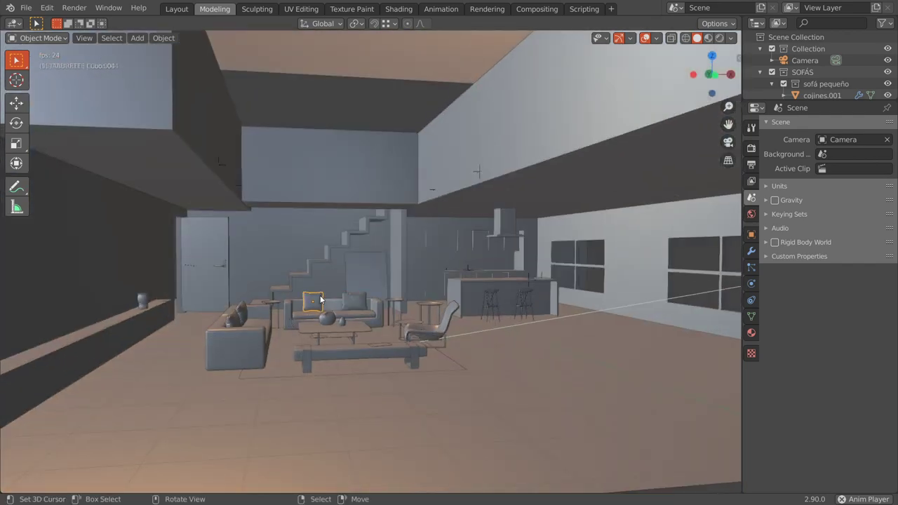
key("KP_Decimal")
Orbit to face the cushions, delete the right cushion, and switch to top view
mouse_move(399, 328)
middle_mouse_down()
mouse_move(379, 371)
mouse_move(347, 201)
middle_mouse_up()
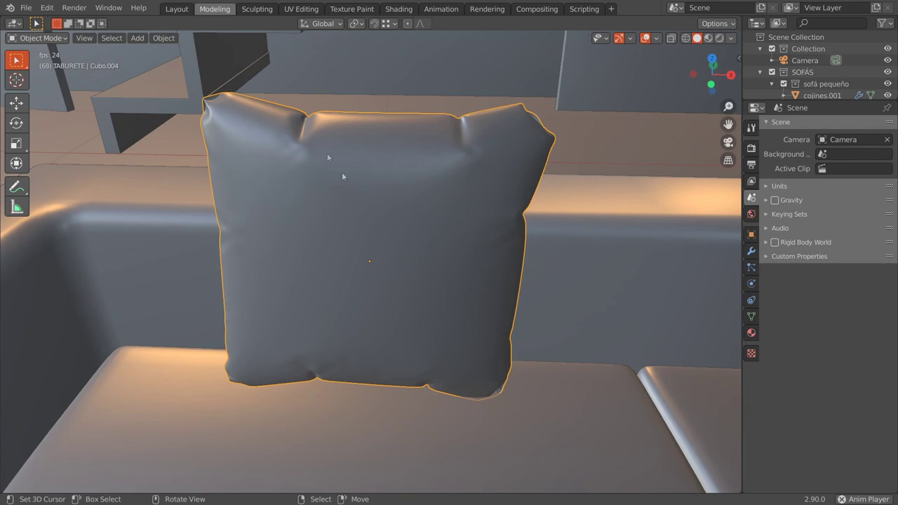
middle_click_drag(282, 356, 268, 243)
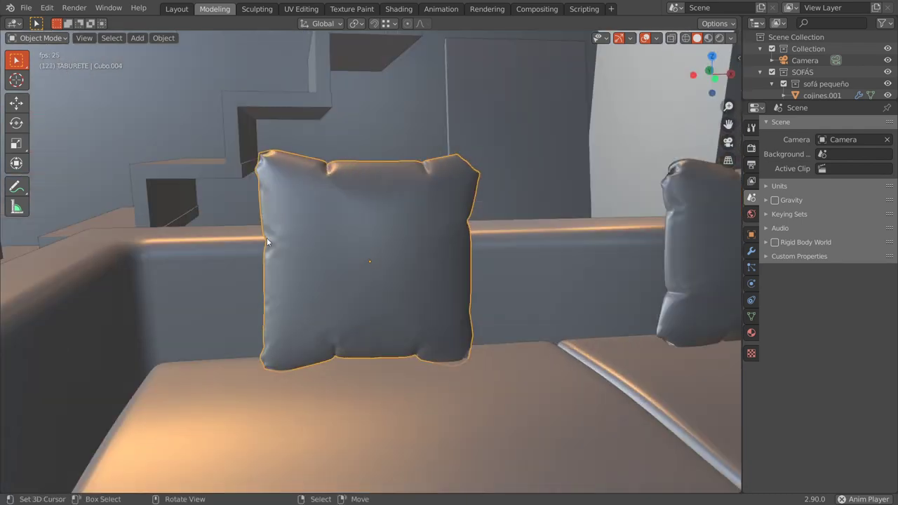
scroll(306, 262, "down", 3)
scroll(323, 280, "down", 3)
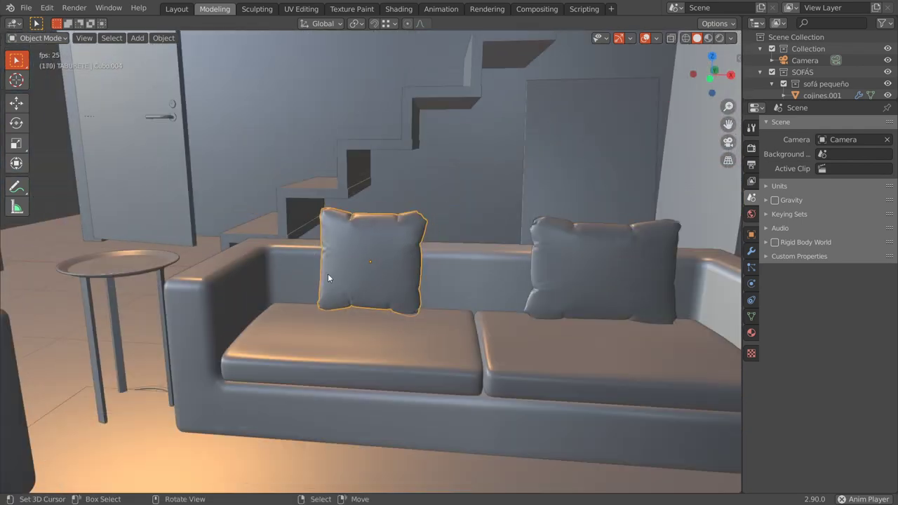
left_click(575, 286)
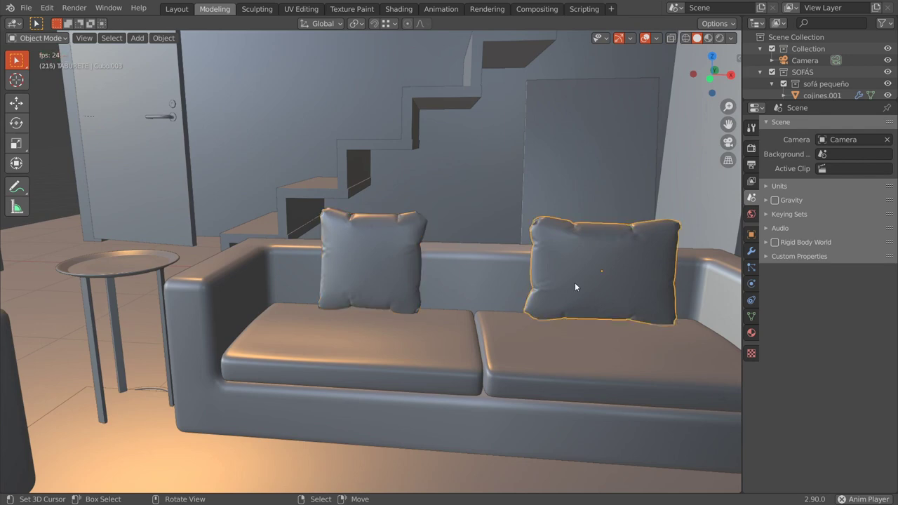
key("Delete")
key("KP_7")
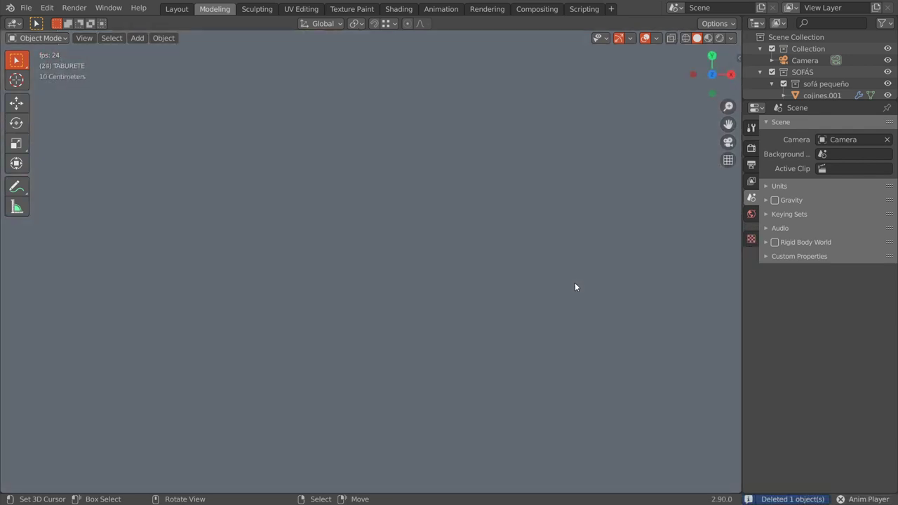
Duplicate the left cushion in front view and set the pivot point to 3D Cursor
key("KP_1")
key("KP_3")
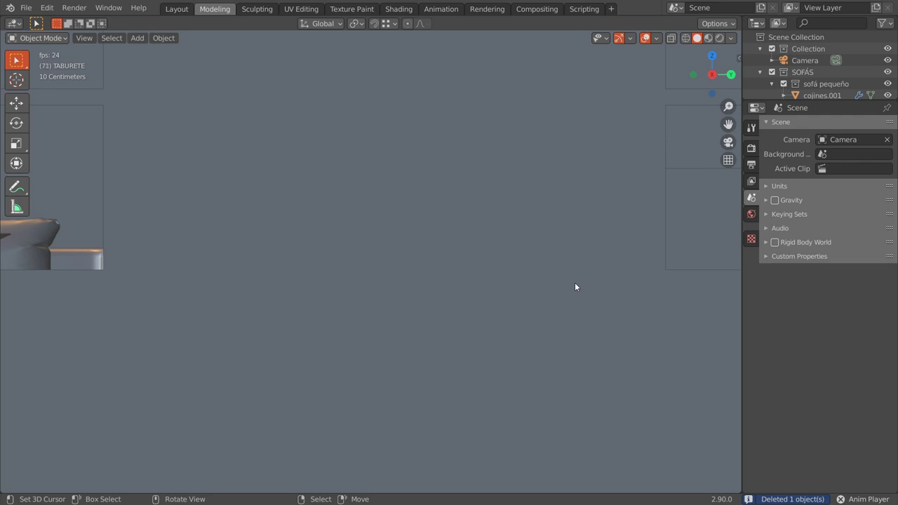
key("KP_1")
left_click(394, 237)
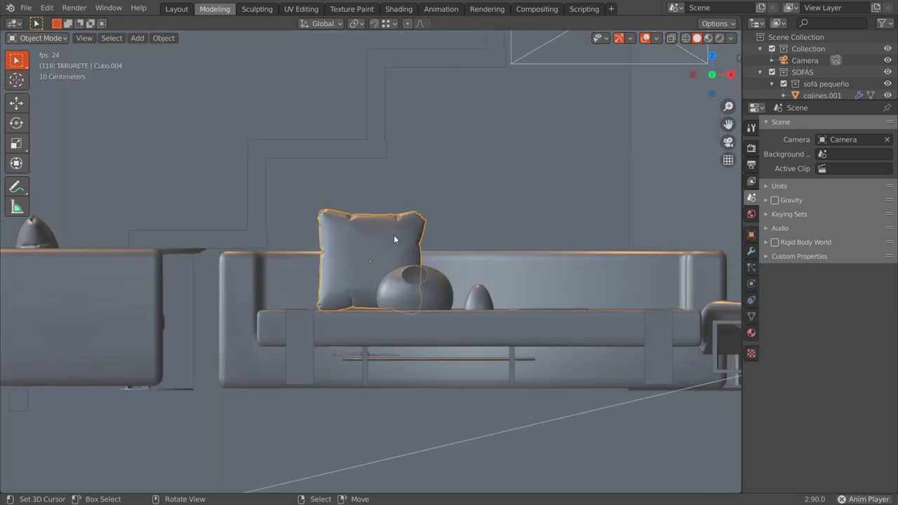
key("shift+d")
key("Escape")
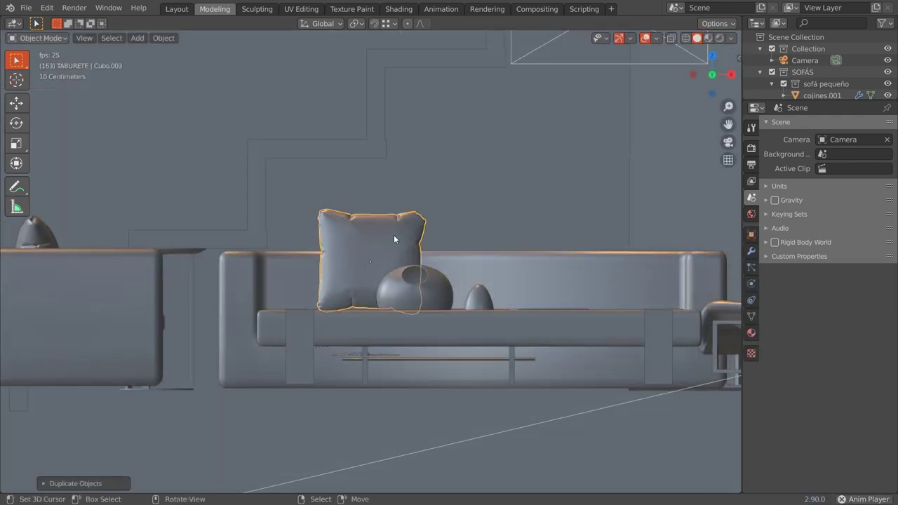
key("shift+space")
key("g")
key("ctrl+z")
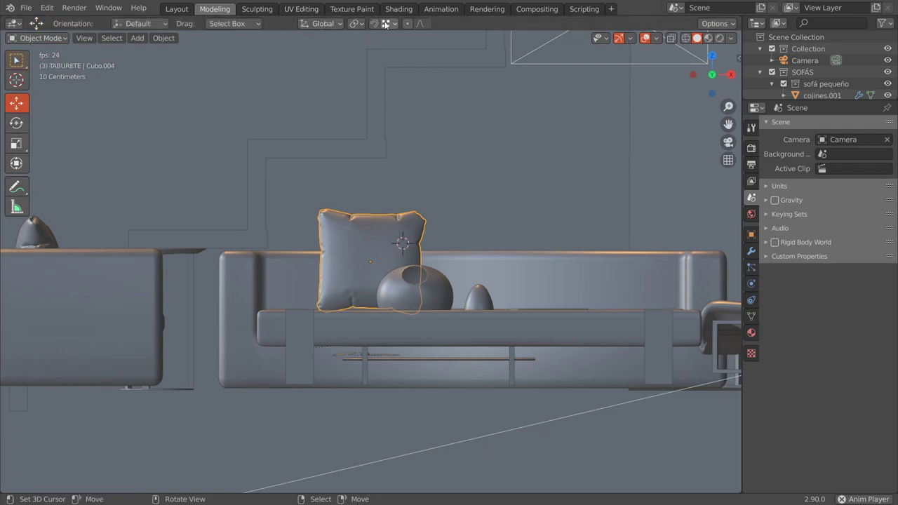
left_click(357, 23)
left_click(372, 50)
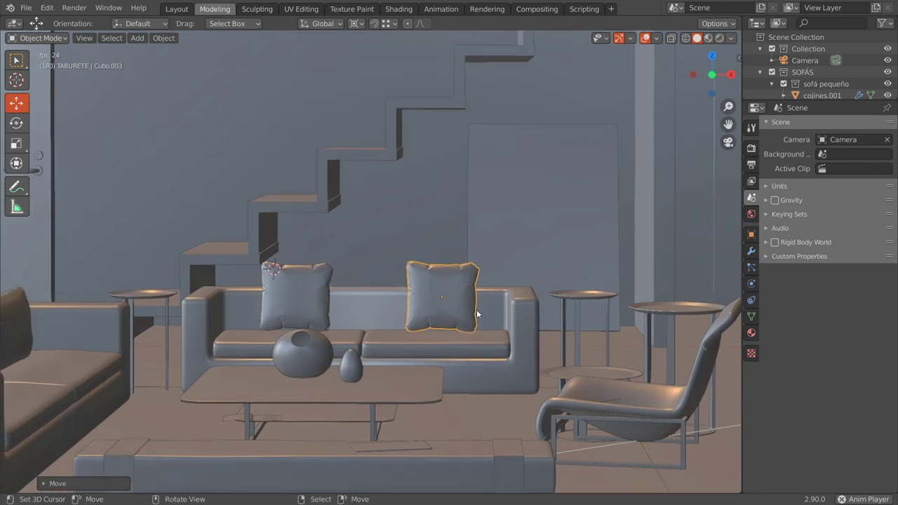
Snap the 3D cursor to the copied cushion and rotate it about the Y axis
key("shift+s")
left_click(466, 374)
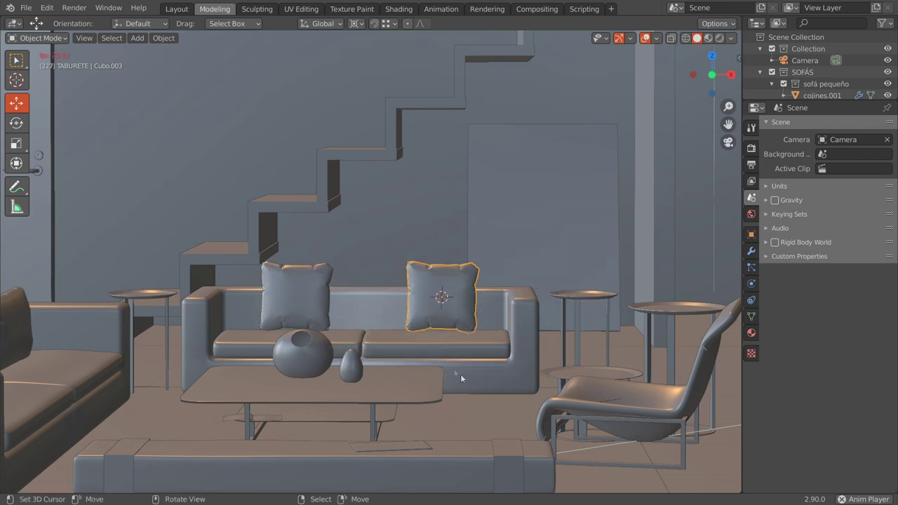
key("r")
key("z")
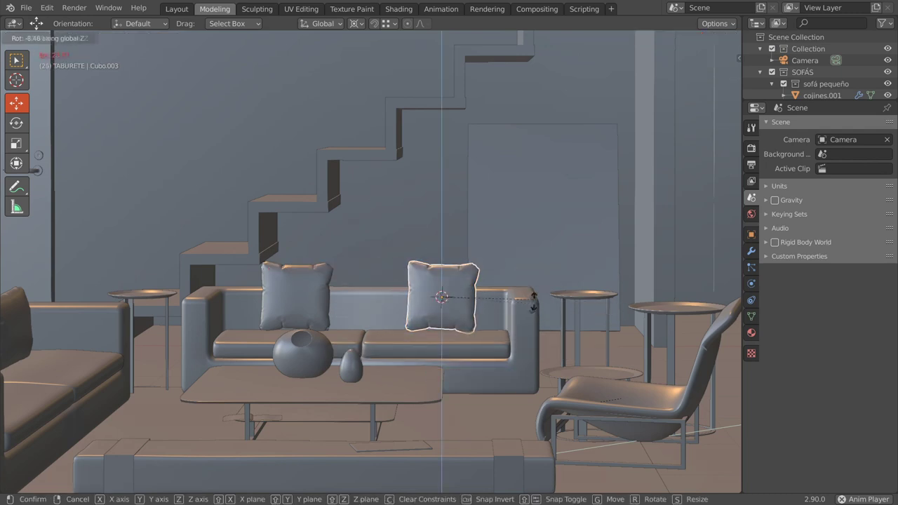
key("x")
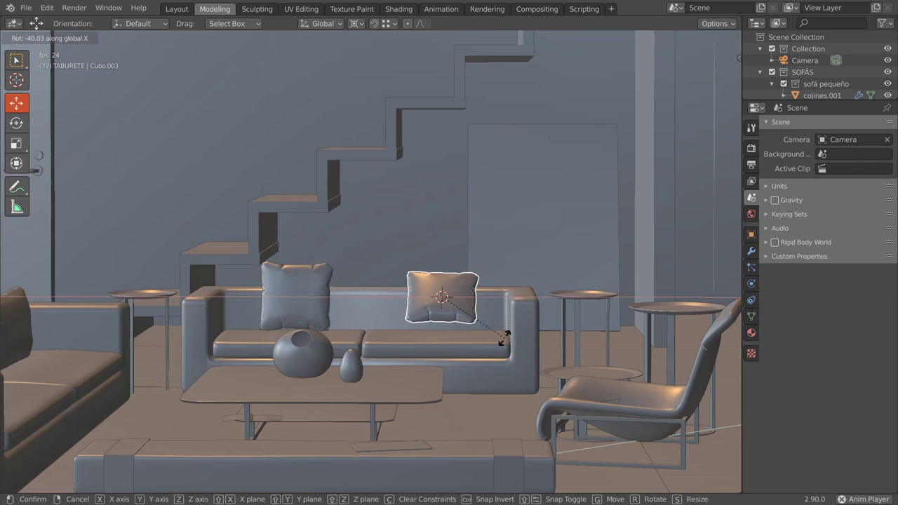
key("y")
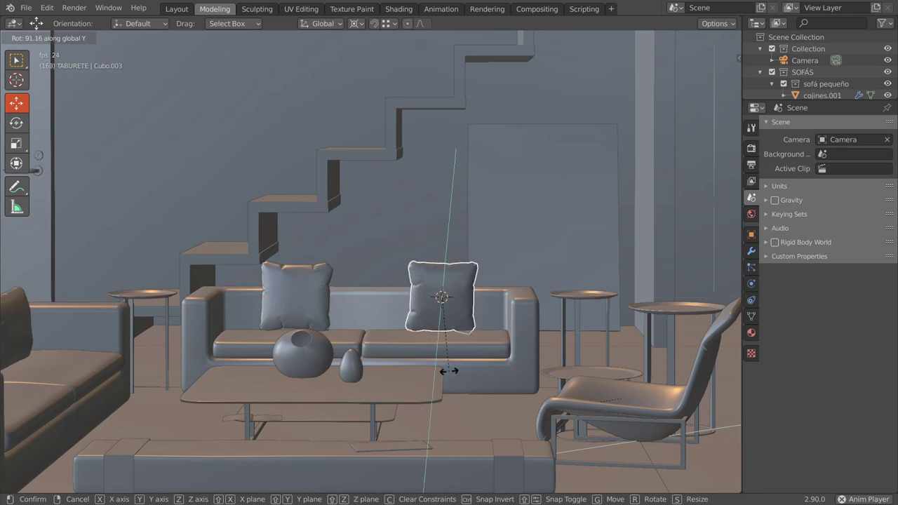
left_click(452, 372)
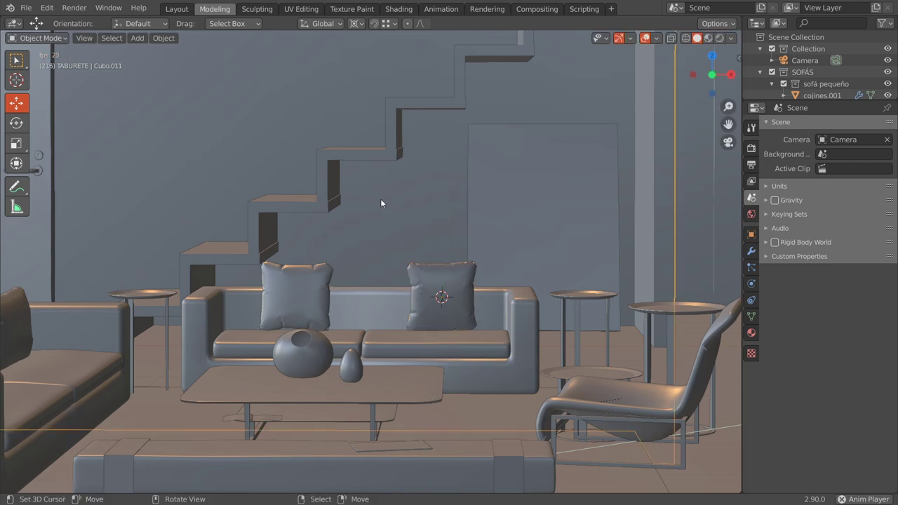
key("KP_0")
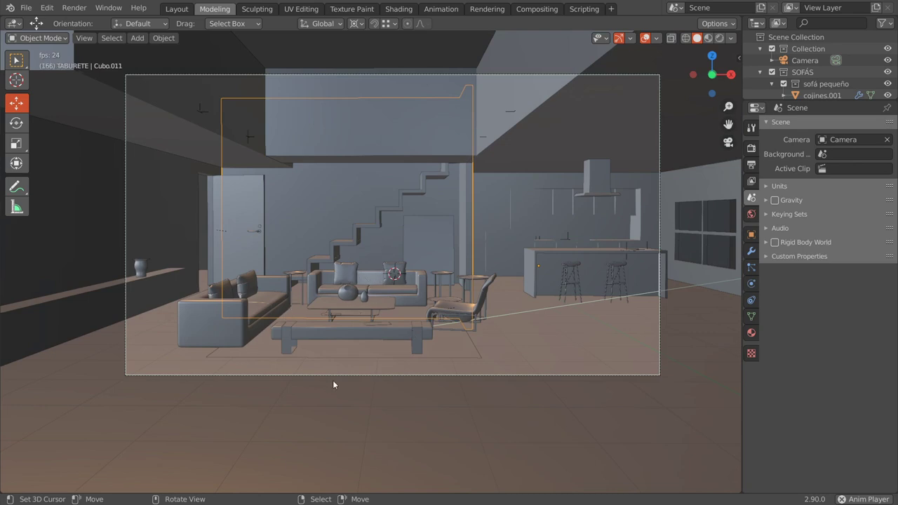
scroll(332, 380, "up", 2)
scroll(333, 380, "up", 3)
scroll(329, 382, "up", 1)
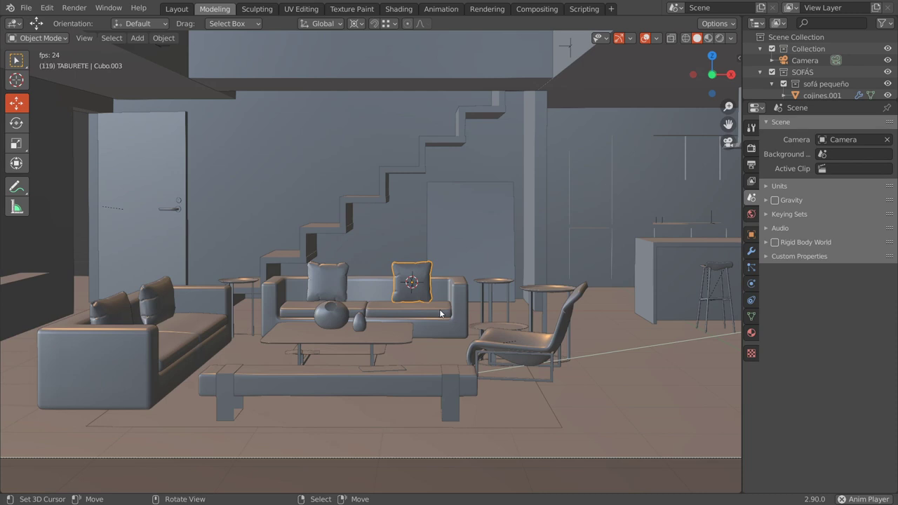
key("KP_0")
left_click(174, 338)
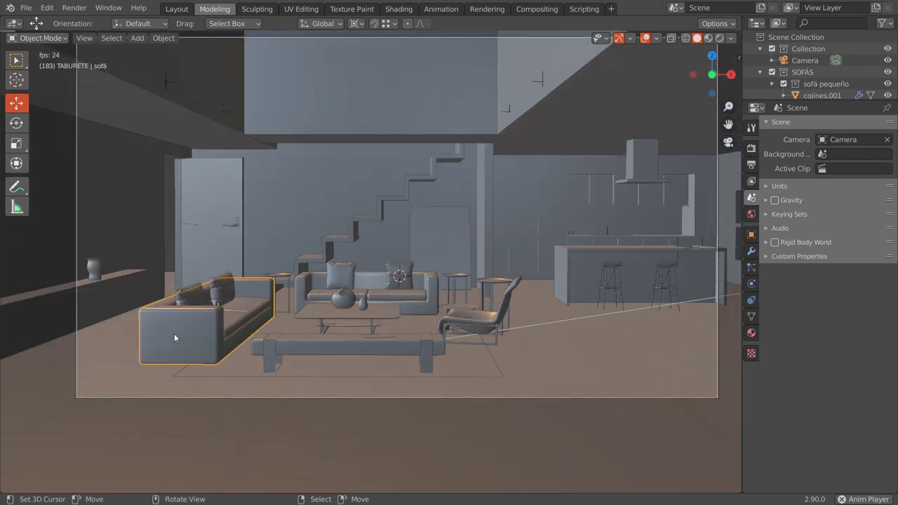
left_click(308, 297)
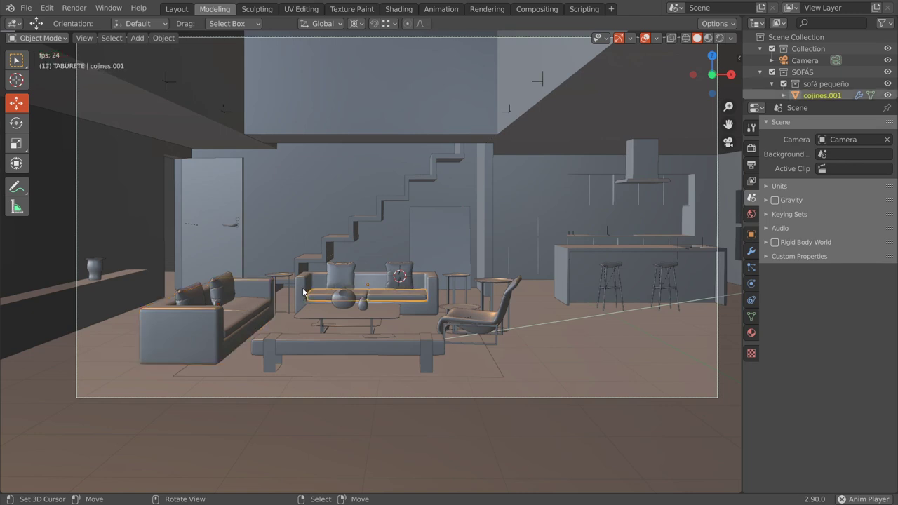
left_click(303, 292)
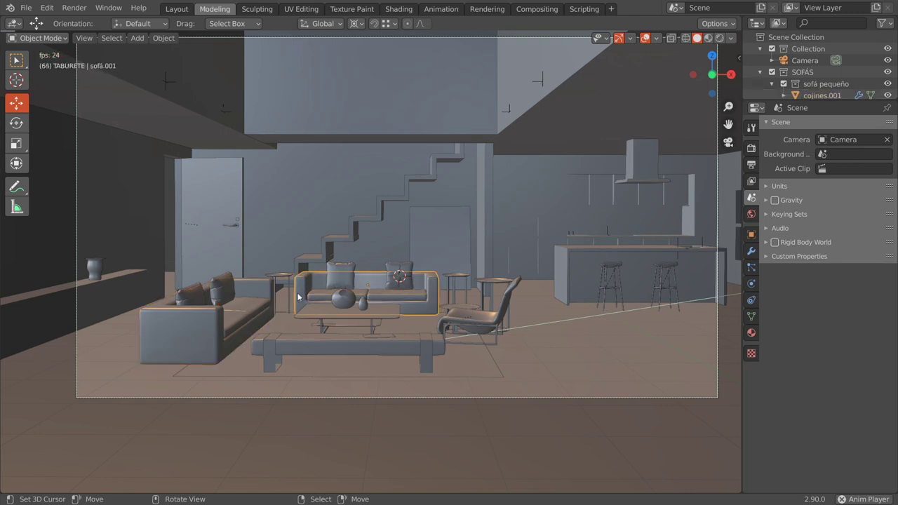
left_click(204, 351)
left_click(301, 284)
left_click(403, 275)
Snap the 3D cursor to the cushion and scale it slightly smaller
scroll(403, 270, "up", 5)
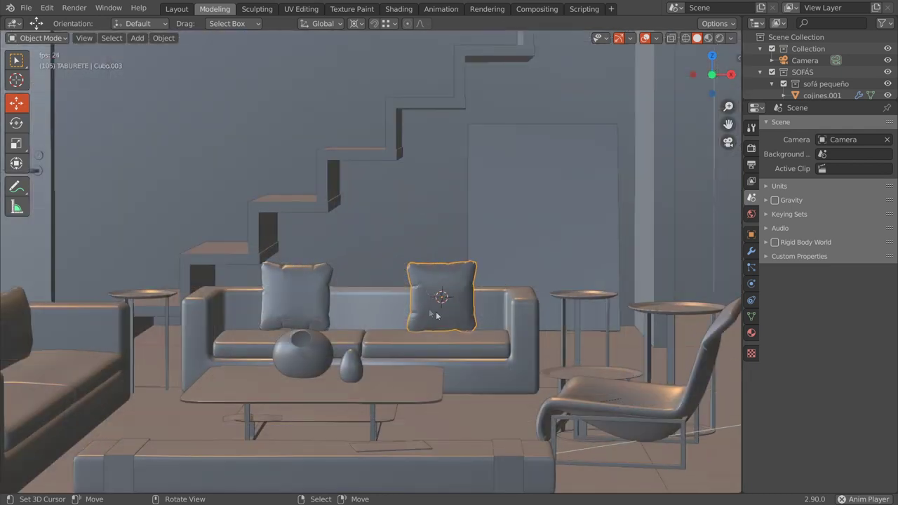
key("shift+s")
left_click(461, 382)
key("s")
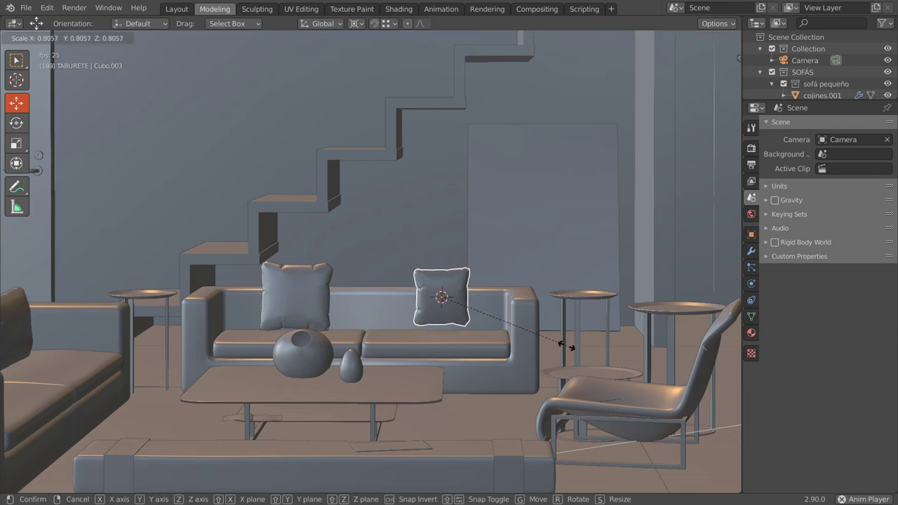
left_click(571, 350)
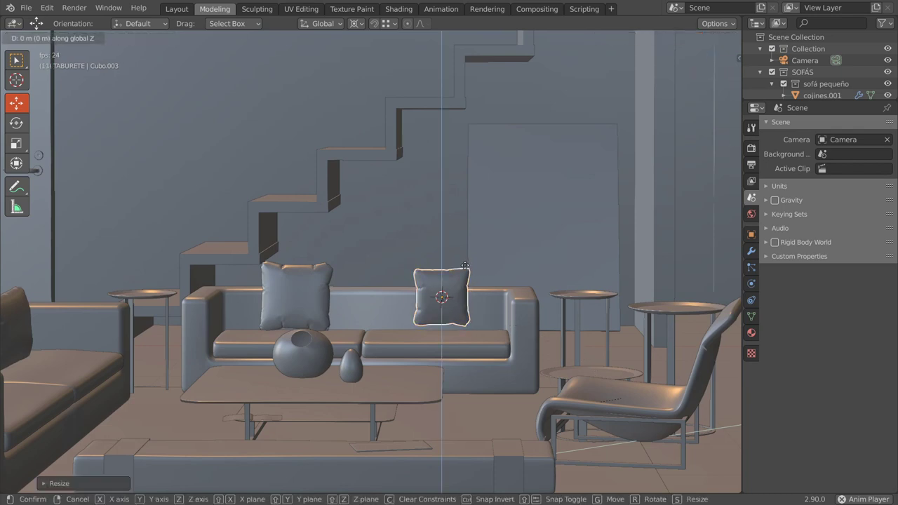
key("KP_0")
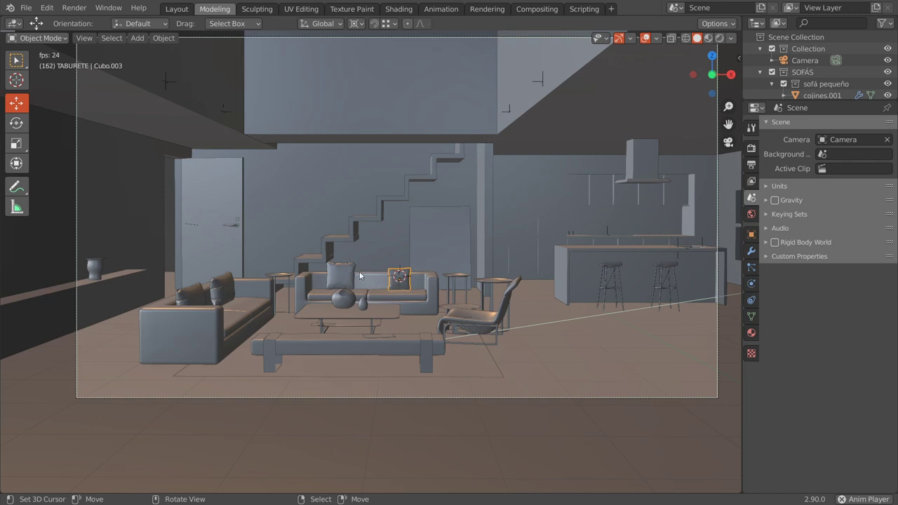
Select the sofa cushions, frame them, and orbit to face the sofa
scroll(439, 298, "down", 2)
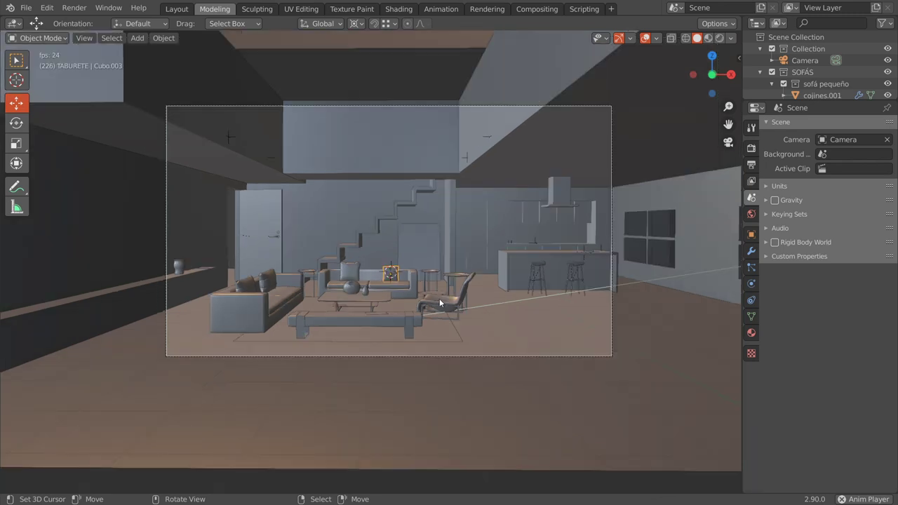
key("KP_Decimal")
mouse_move(374, 320)
middle_mouse_down()
mouse_move(365, 393)
mouse_move(299, 380)
middle_mouse_up()
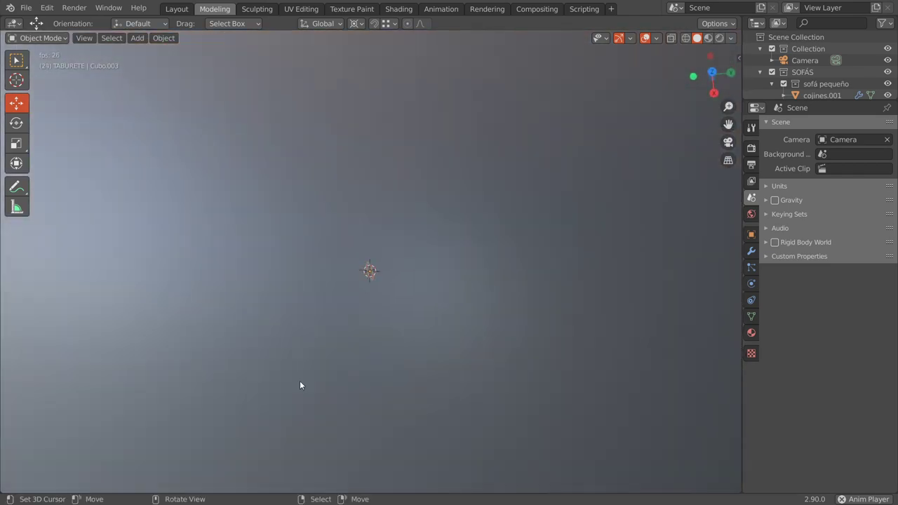
scroll(309, 364, "down", 8)
scroll(233, 315, "down", 2)
left_click(232, 317)
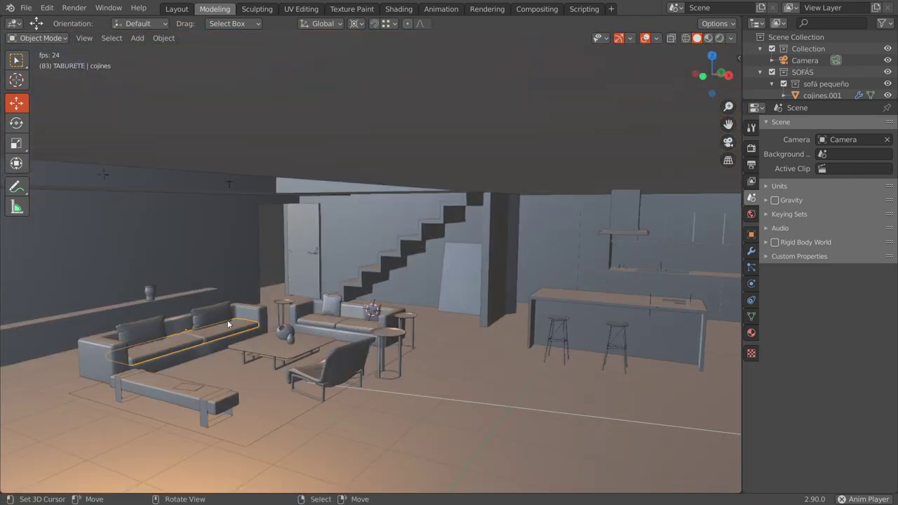
key("KP_Decimal")
middle_click_drag(227, 320, 329, 291)
Resize the sofa's right cushion, settling on a slightly larger size
left_click(517, 215)
scroll(517, 215, "down", 2)
key("s")
left_click(501, 232)
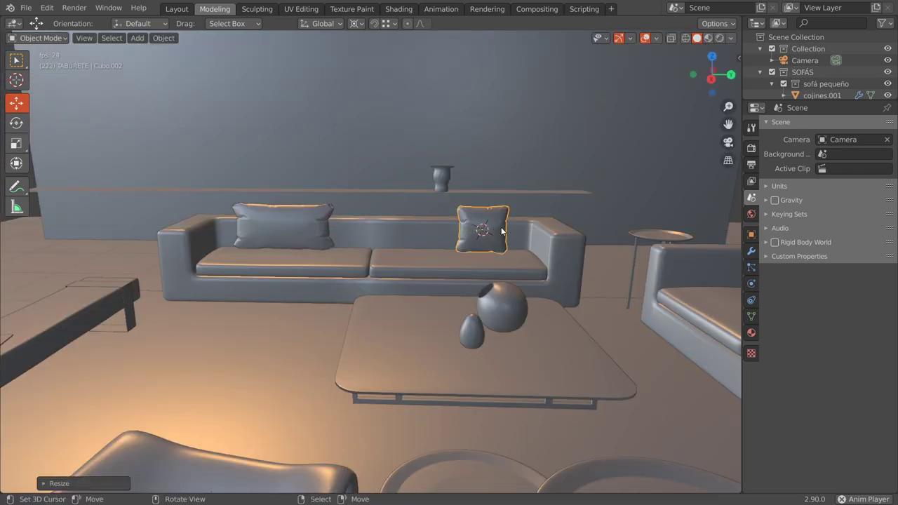
key("shift+s")
left_click(499, 263)
key("s")
left_click(504, 265)
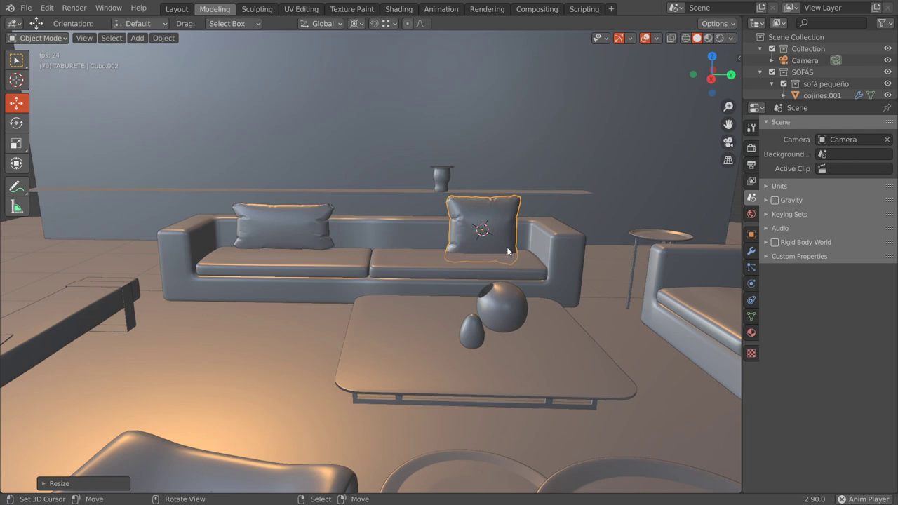
Duplicate the right cushion and slide the copy along the Y axis
key("shift+d")
key("Escape")
key("g")
key("x")
key("y")
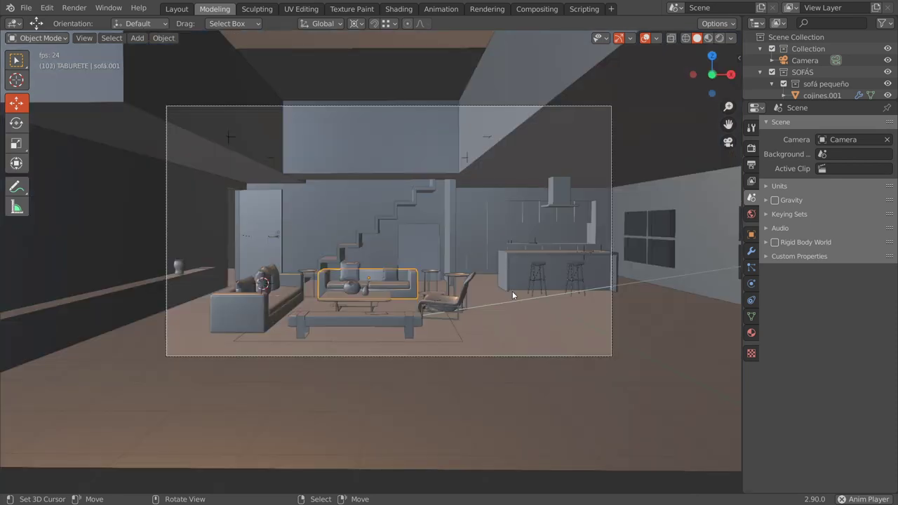
Shorten the side table's top and leg along Z and move it beside the sofa
scroll(488, 297, "up", 3)
scroll(489, 298, "up", 2)
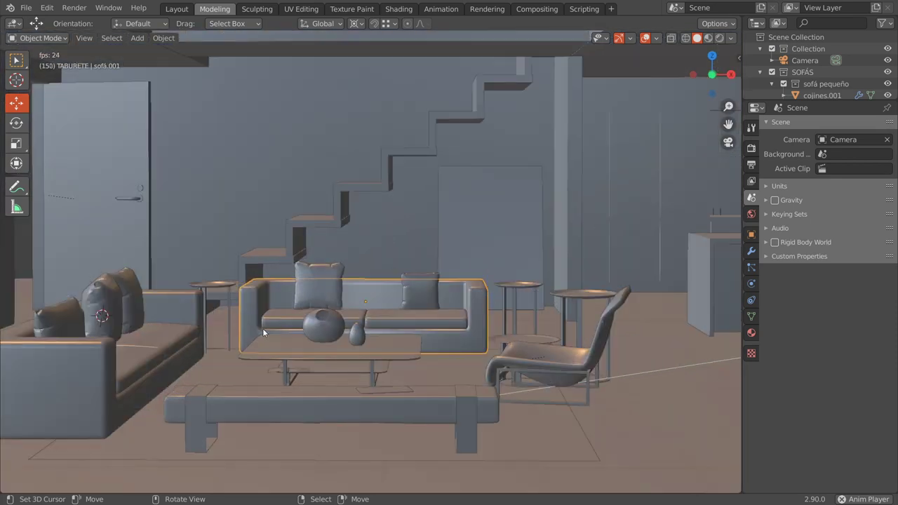
left_click(223, 288)
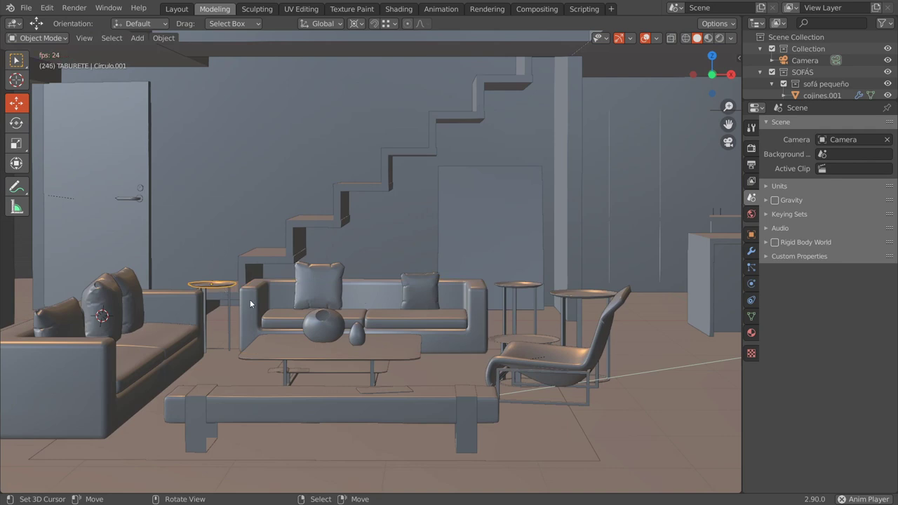
left_click(230, 303, "shift")
key("s")
key("z")
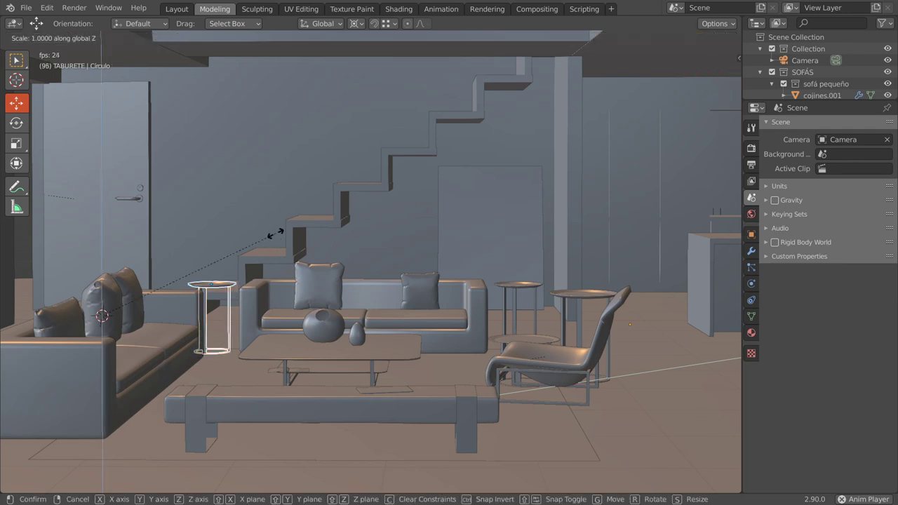
left_click(235, 244)
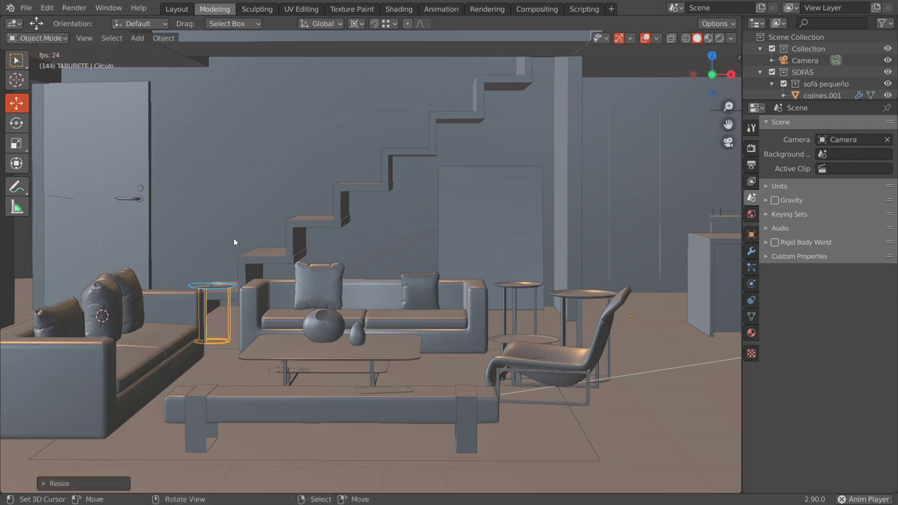
key("g")
left_click(334, 309)
key("KP_0")
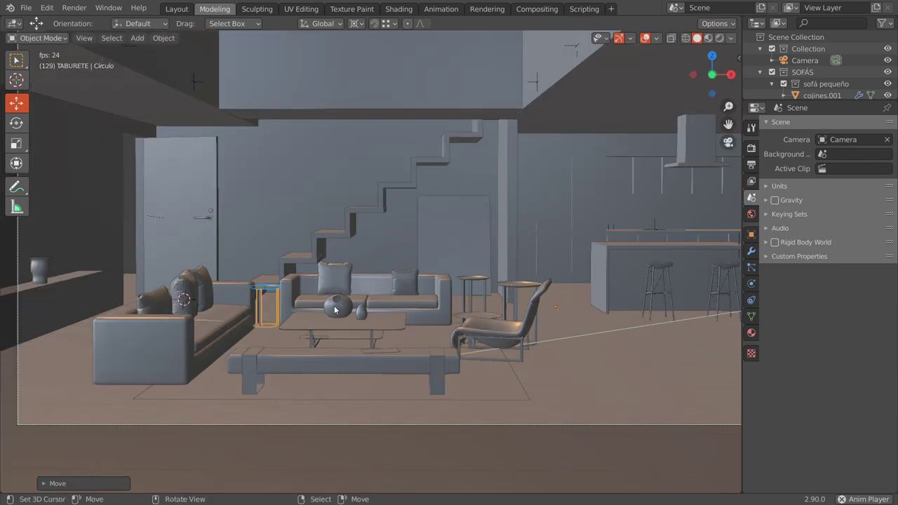
left_click(391, 285)
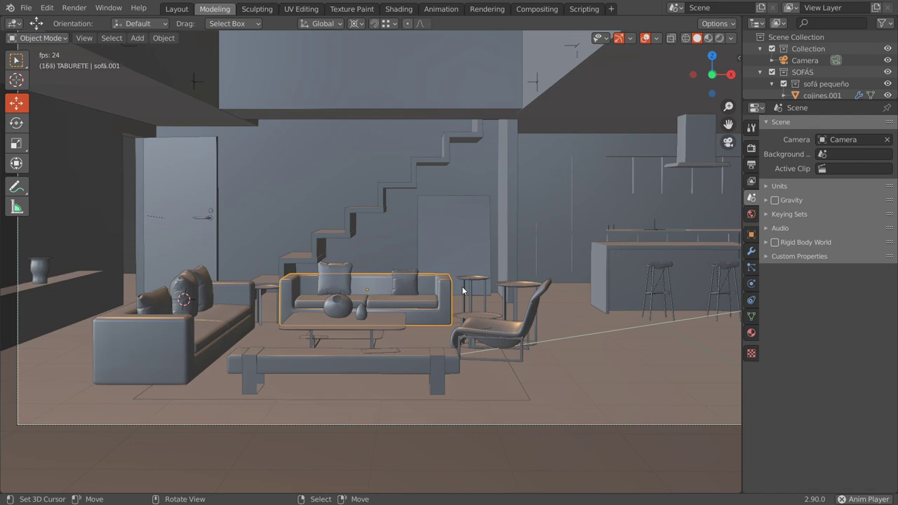
Lower the selected bar stools along Z, then select the door panel Cubo.013
key("KP_0")
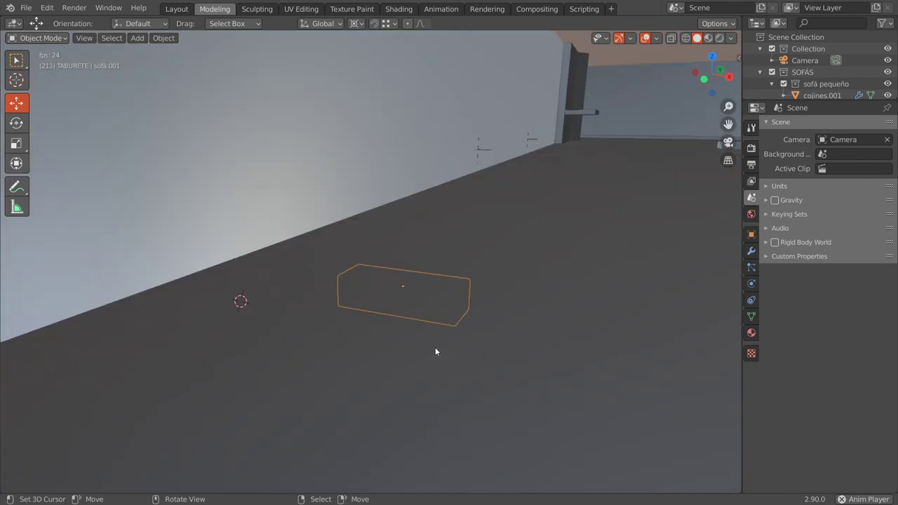
key("Home")
middle_click_drag(434, 351, 508, 353)
scroll(508, 353, "up", 3)
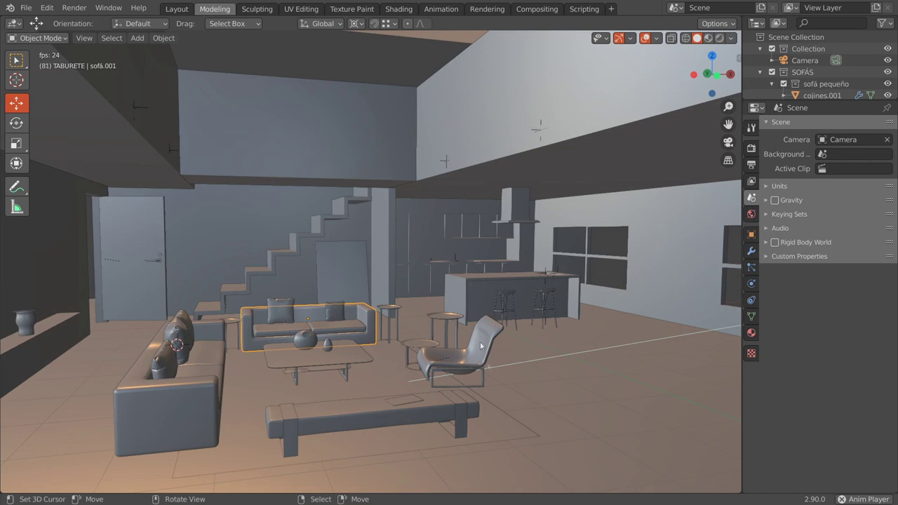
left_click(446, 318)
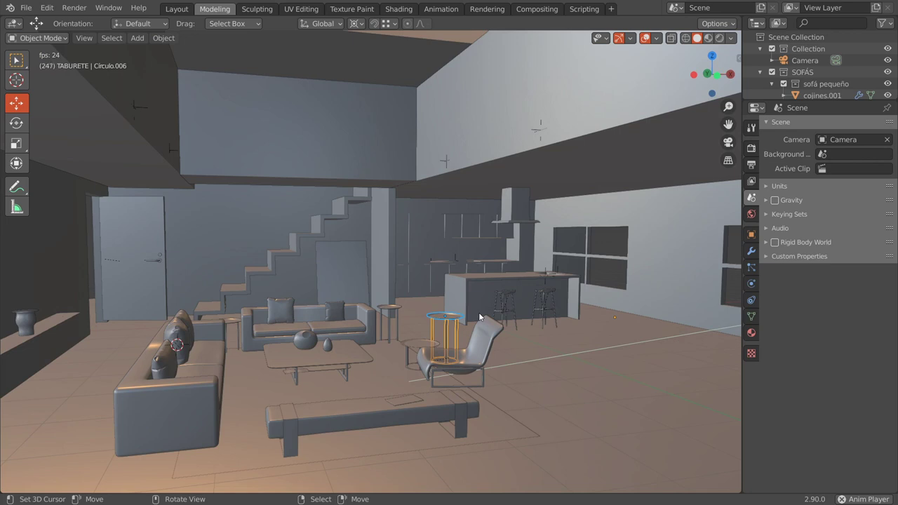
key("ctrl+z")
key("g")
key("z")
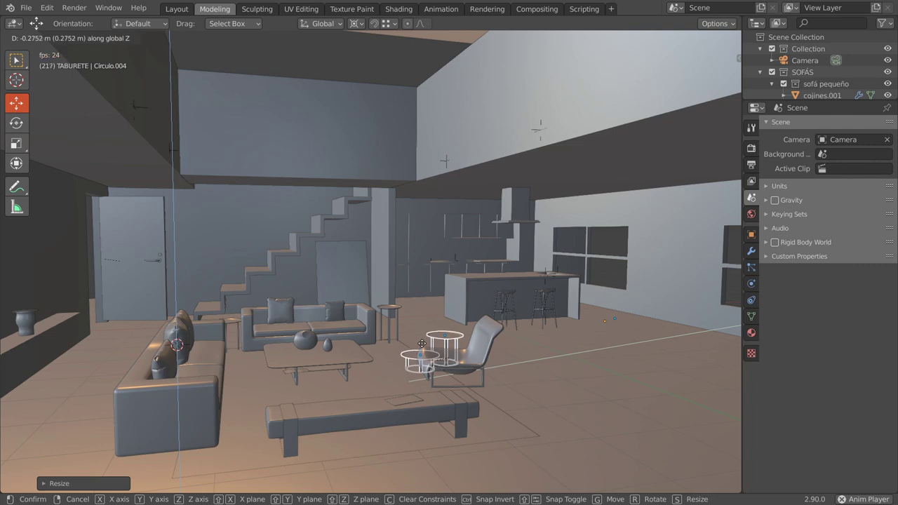
left_click(547, 376)
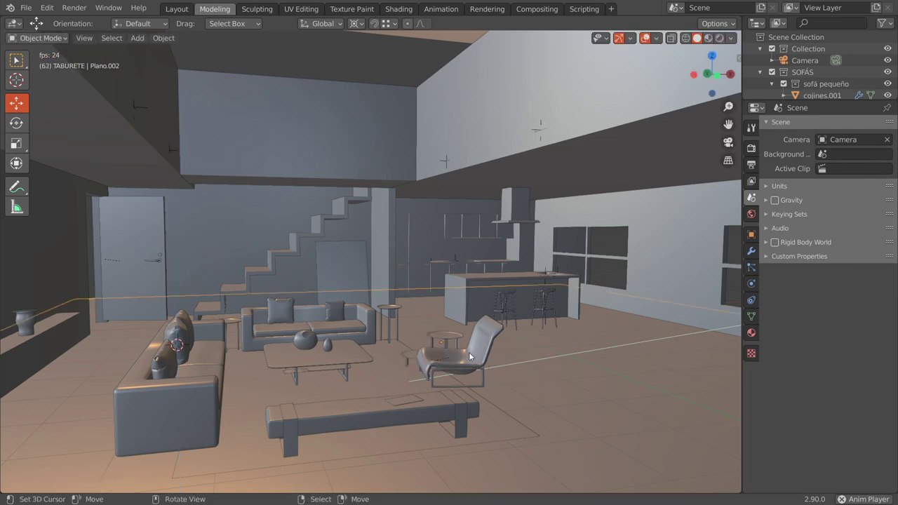
middle_click_drag(468, 357, 428, 358)
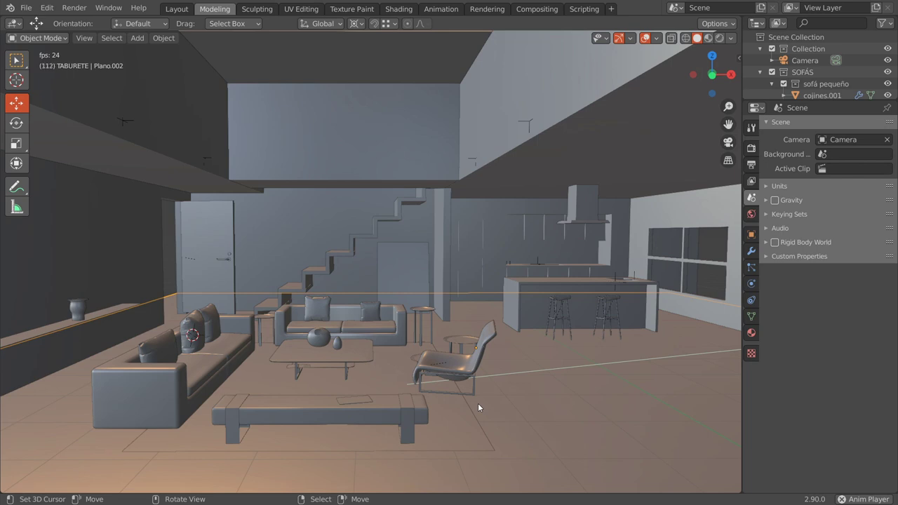
left_click(397, 266)
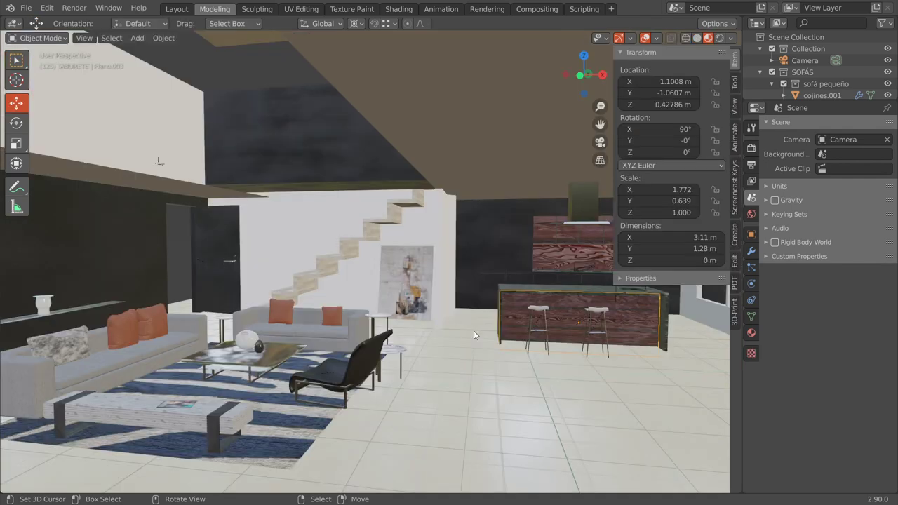
Zoom and orbit in to inspect the bar counter's wood texture up close
scroll(649, 323, "up", 1)
scroll(649, 323, "up", 1)
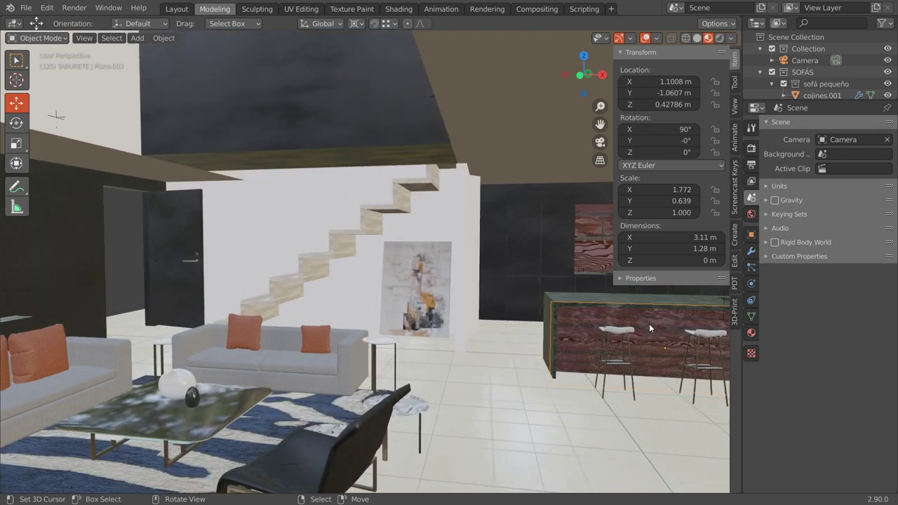
scroll(649, 323, "up", 2)
scroll(649, 324, "up", 1)
scroll(423, 274, "up", 2)
middle_click_drag(423, 275, 196, 197)
scroll(251, 194, "up", 3)
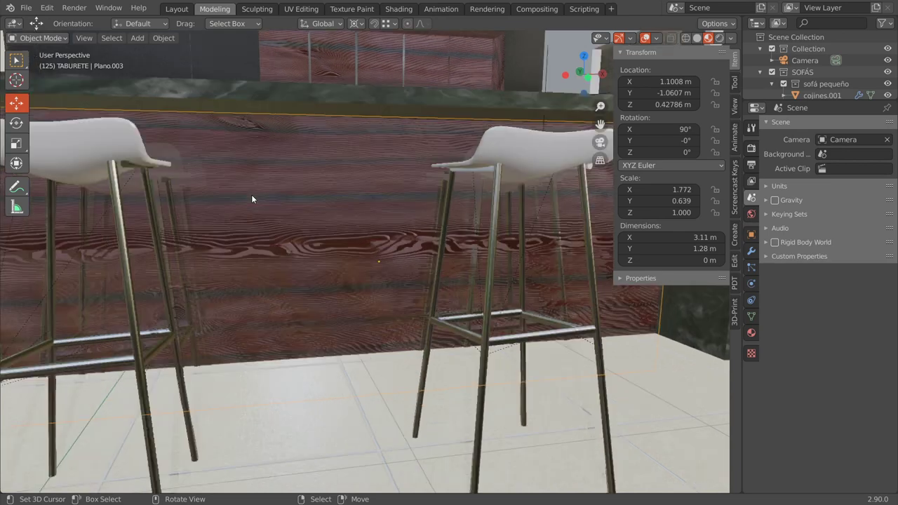
scroll(251, 195, "up", 2)
scroll(251, 195, "up", 2)
scroll(301, 265, "up", 2)
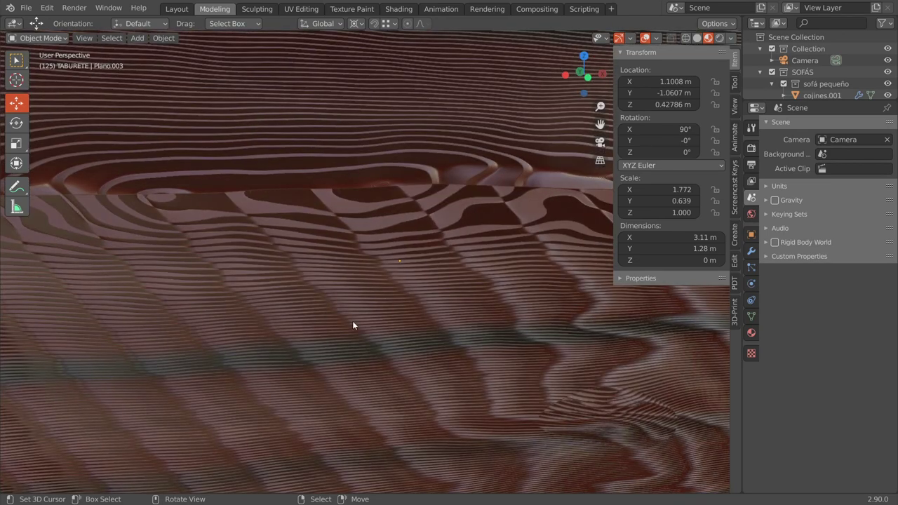
scroll(353, 325, "down", 2)
scroll(353, 325, "down", 3)
scroll(353, 324, "down", 2)
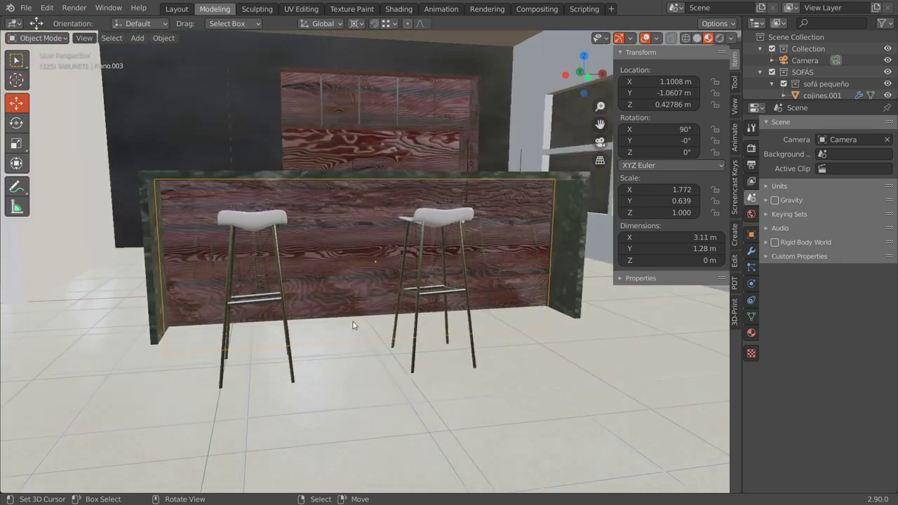
scroll(352, 320, "up", 3)
Frame the counter in the camera view and switch to the Shading workspace
key("ctrl+Page_Up")
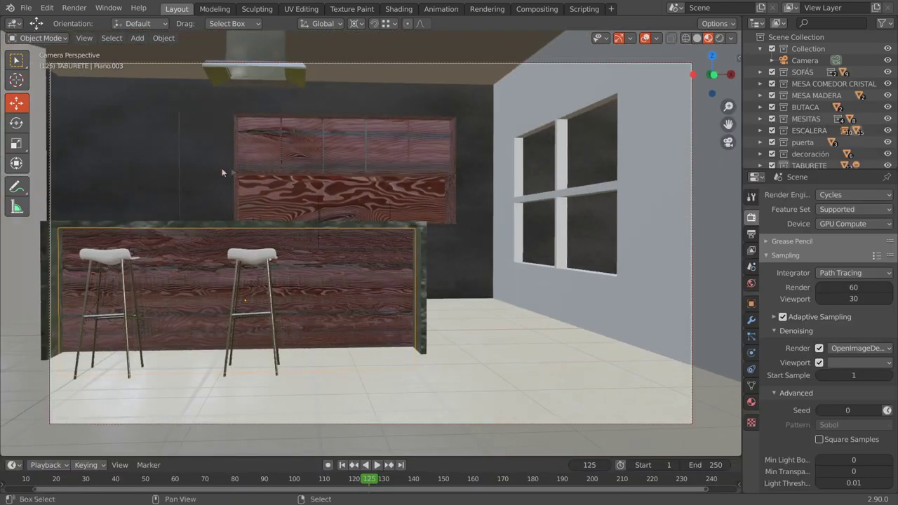
middle_click_drag(202, 168, 252, 165, "shift")
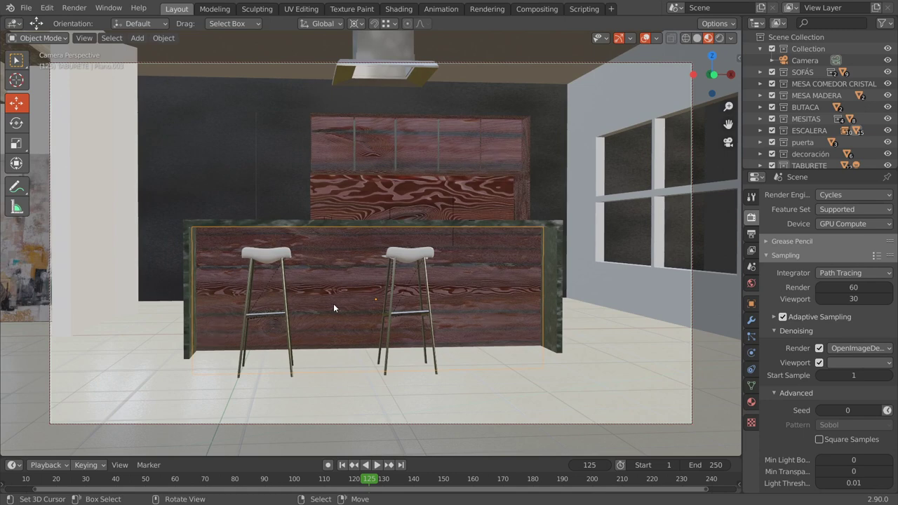
left_click(397, 8)
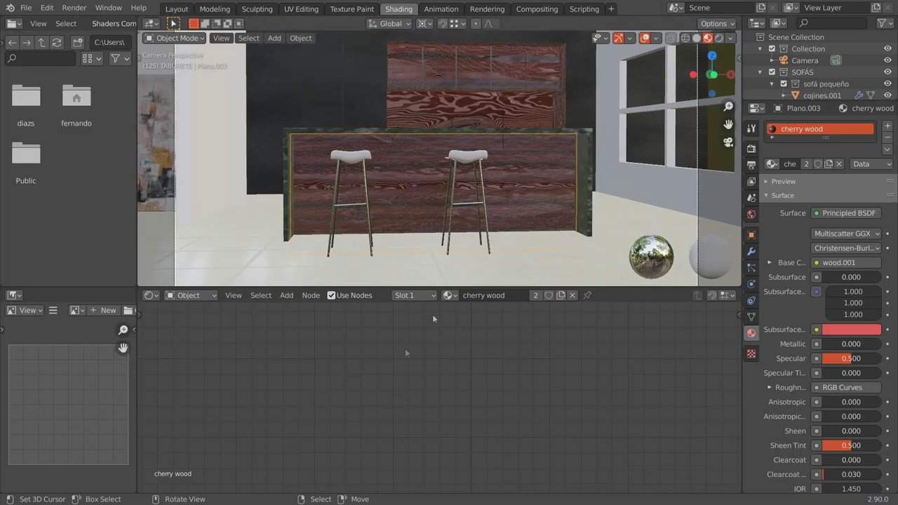
Frame the whole cherry wood node tree and zoom the viewport on the counter
scroll(392, 373, "down", 2)
scroll(392, 373, "down", 2)
scroll(391, 373, "down", 2)
key("Home")
scroll(416, 387, "down", 2)
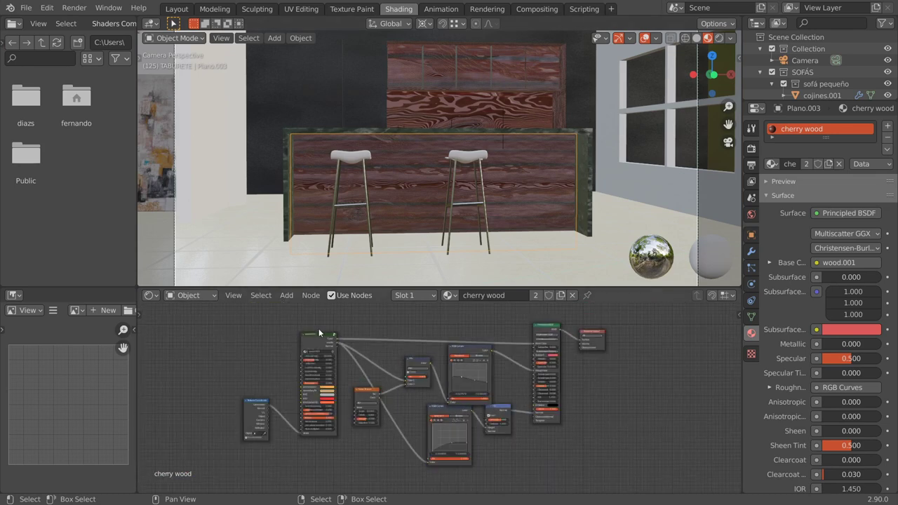
scroll(388, 181, "up", 3)
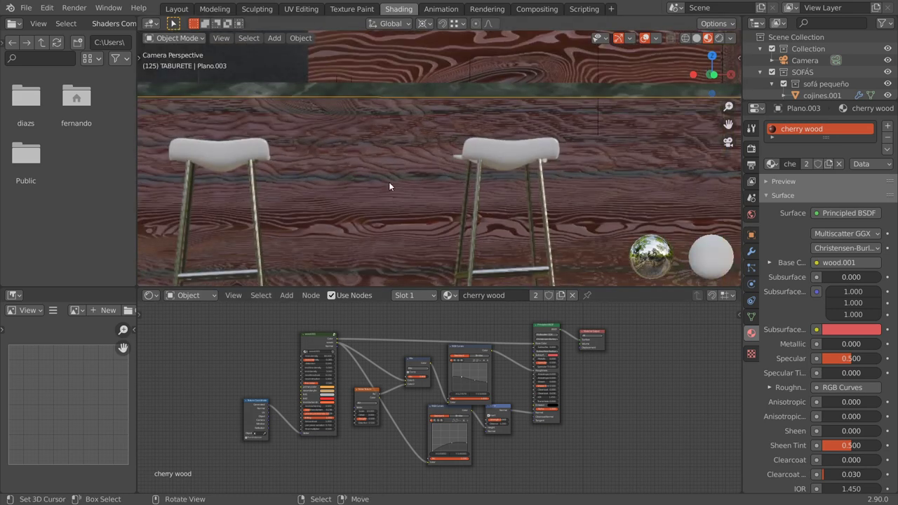
scroll(395, 85, "up", 2)
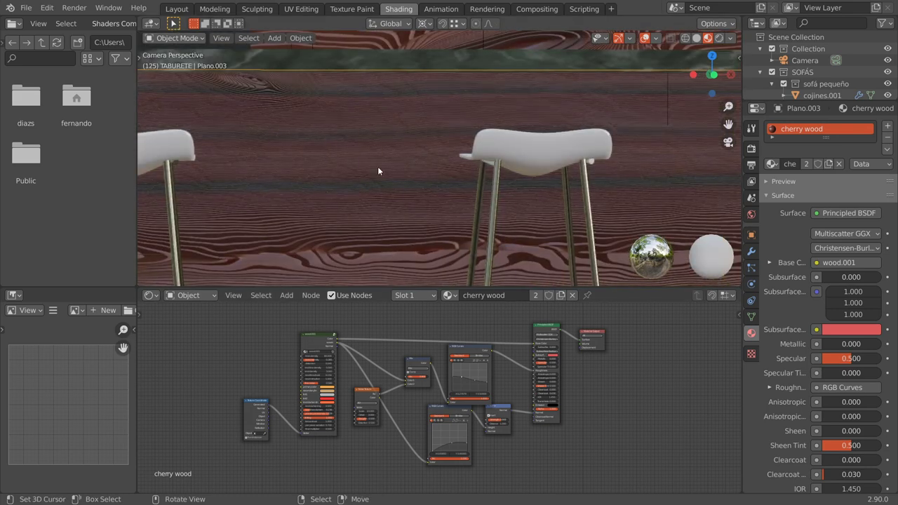
scroll(377, 166, "down", 4)
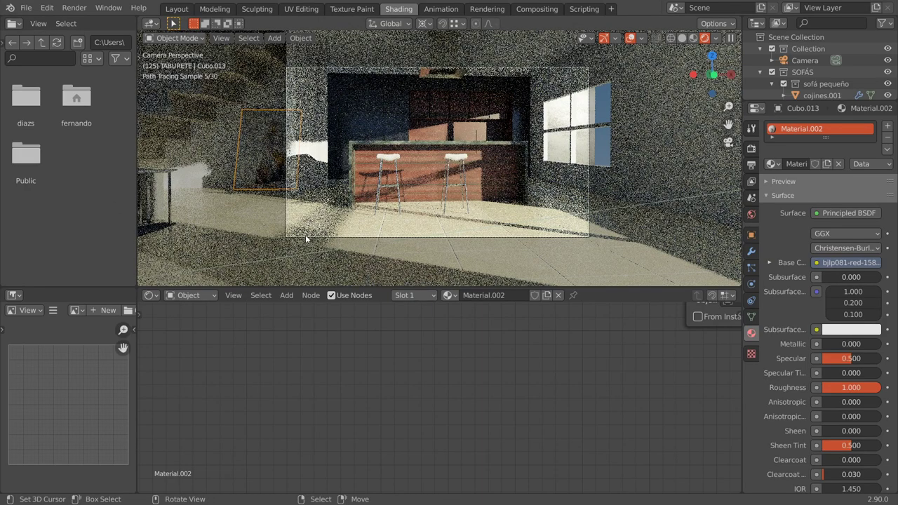
Switch the Shader Editor to World nodes and frame the whole world tree
scroll(305, 234, "down", 3)
scroll(305, 234, "down", 2)
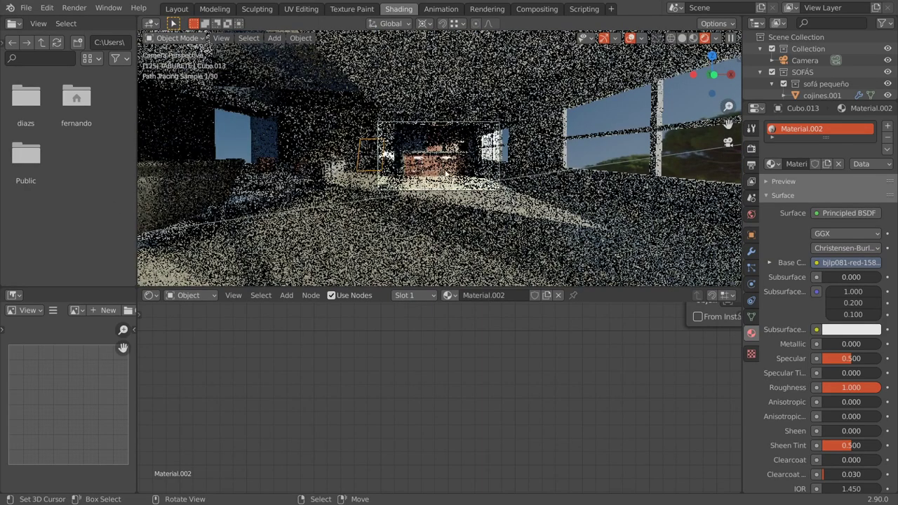
left_click(183, 295)
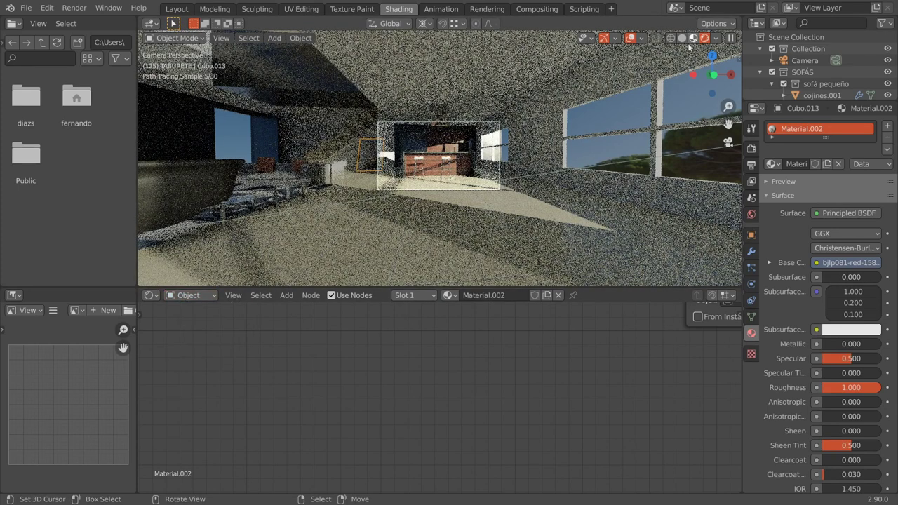
left_click(184, 296)
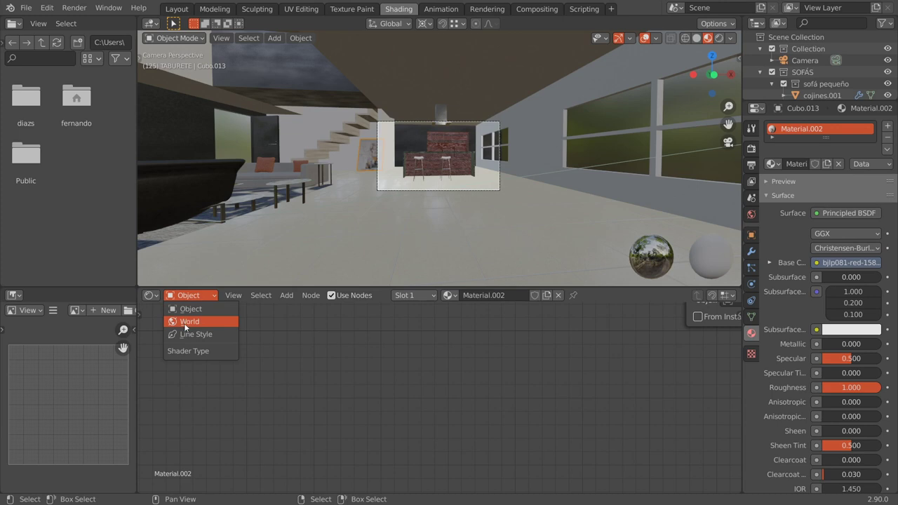
left_click(184, 322)
key("Home")
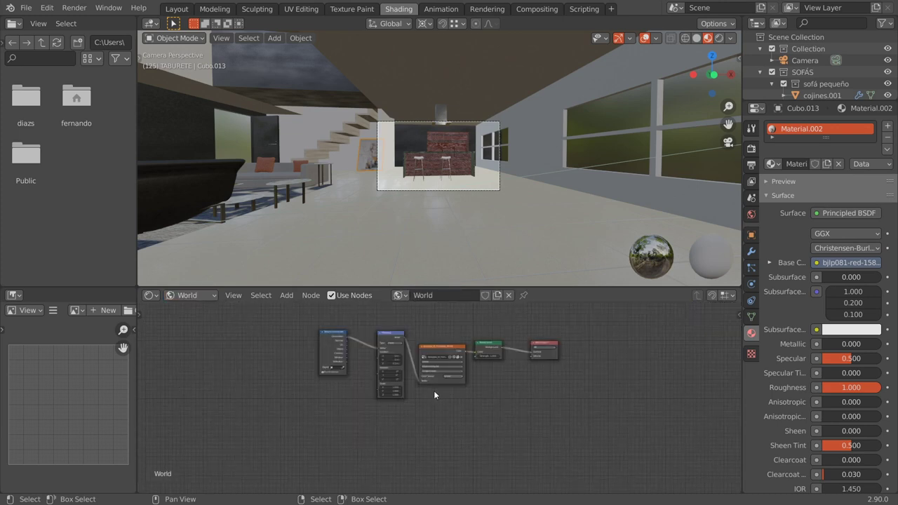
scroll(434, 390, "up", 3)
scroll(449, 419, "up", 2)
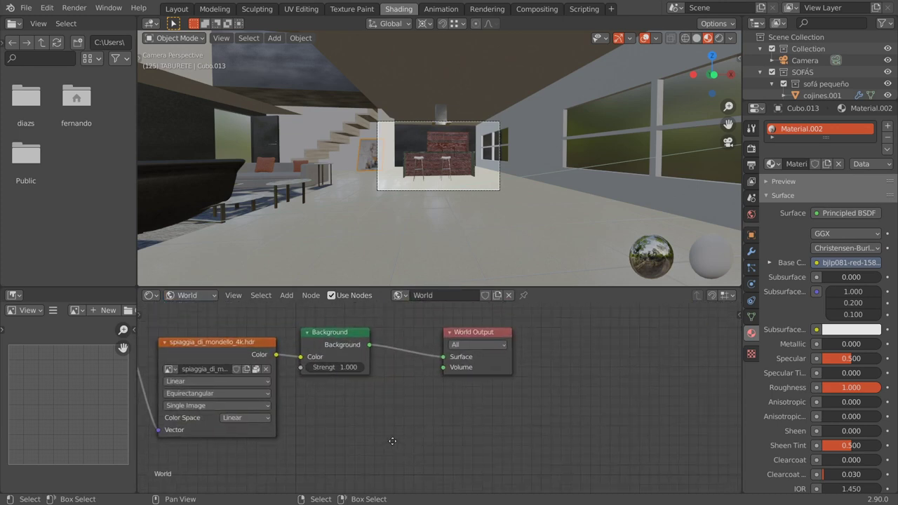
Shift World Output and Background right and add a Sky Texture node
left_click_drag(482, 336, 607, 326)
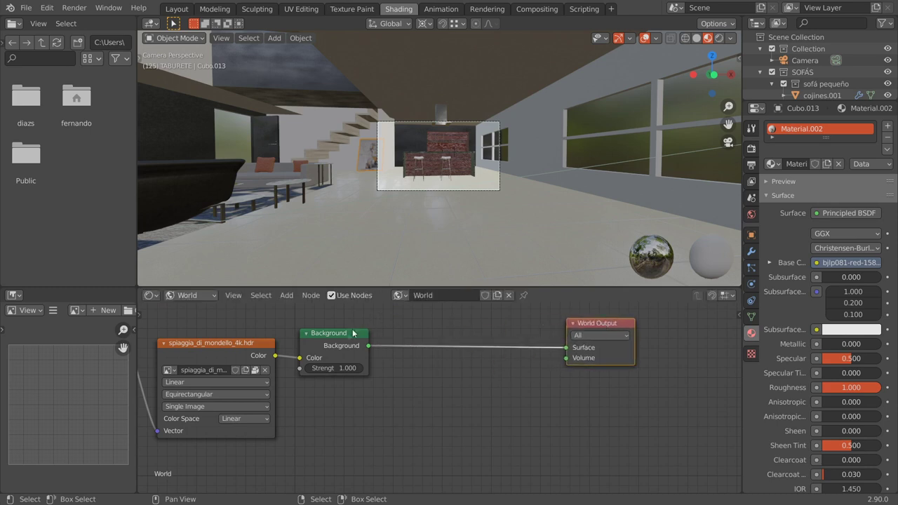
left_click_drag(344, 341, 411, 335)
key("shift+a")
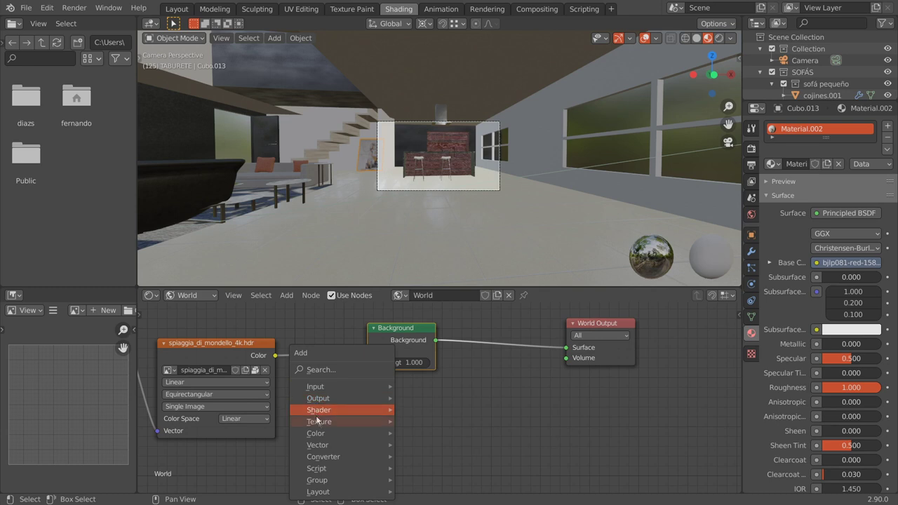
mouse_move(319, 421)
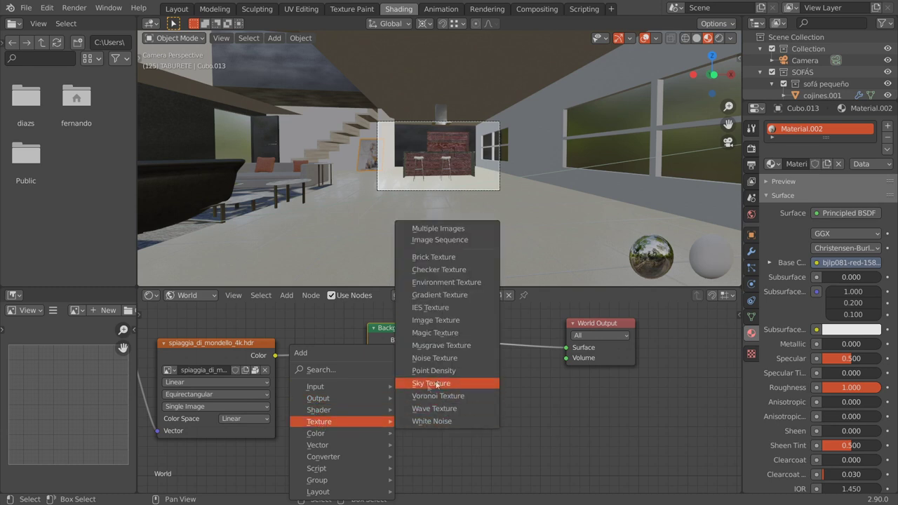
left_click(418, 382)
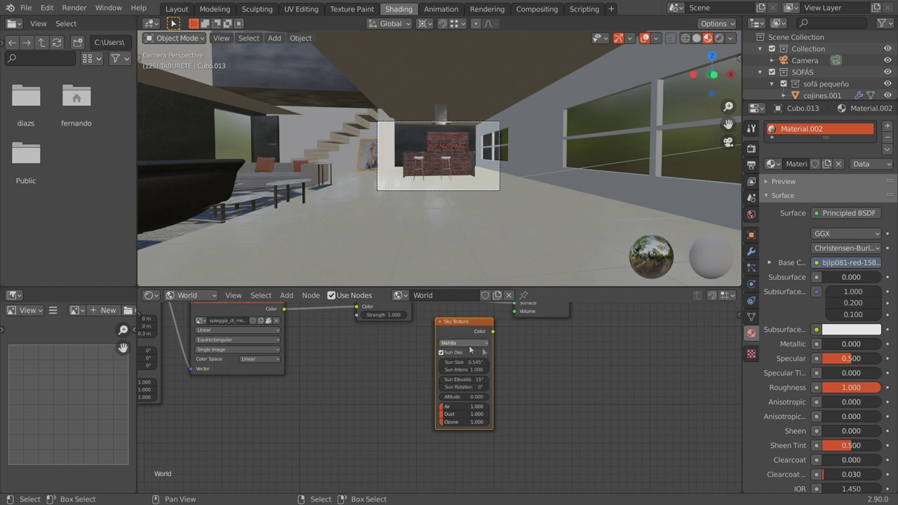
middle_click_drag(468, 345, 398, 393)
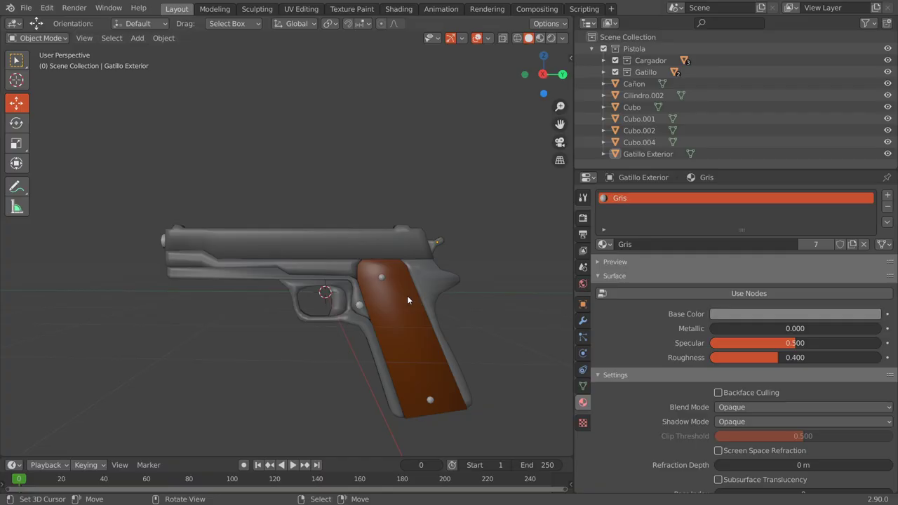
Frame the pistol model and open its slide object Cubo in Edit Mode
middle_click_drag(406, 298, 656, 274)
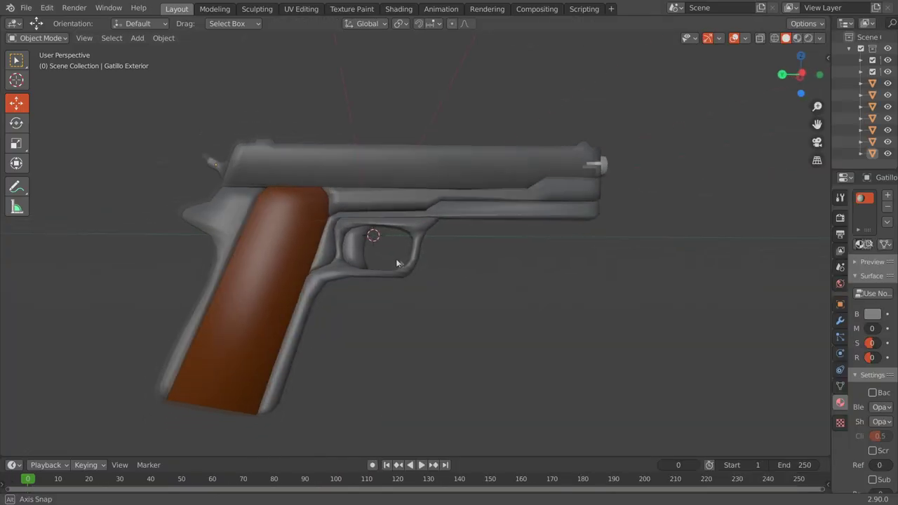
scroll(624, 271, "up", 2)
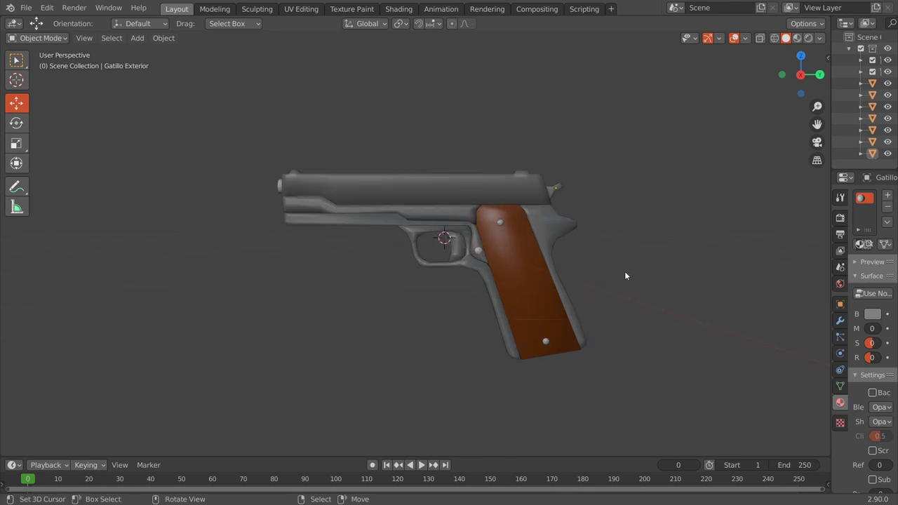
scroll(624, 271, "up", 2)
mouse_move(624, 271)
middle_mouse_down("shift")
mouse_move(563, 233)
mouse_move(595, 230)
mouse_move(507, 200)
middle_mouse_up("shift")
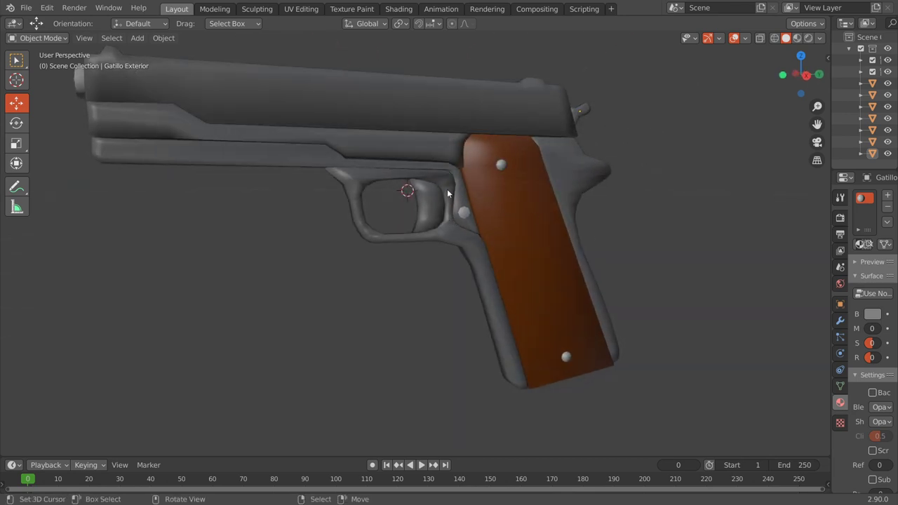
scroll(517, 245, "down", 3)
mouse_move(516, 237)
middle_mouse_down()
mouse_move(257, 236)
mouse_move(359, 225)
mouse_move(316, 215)
mouse_move(141, 267)
mouse_move(753, 232)
mouse_move(621, 245)
mouse_move(517, 227)
mouse_move(533, 266)
mouse_move(750, 245)
middle_mouse_up()
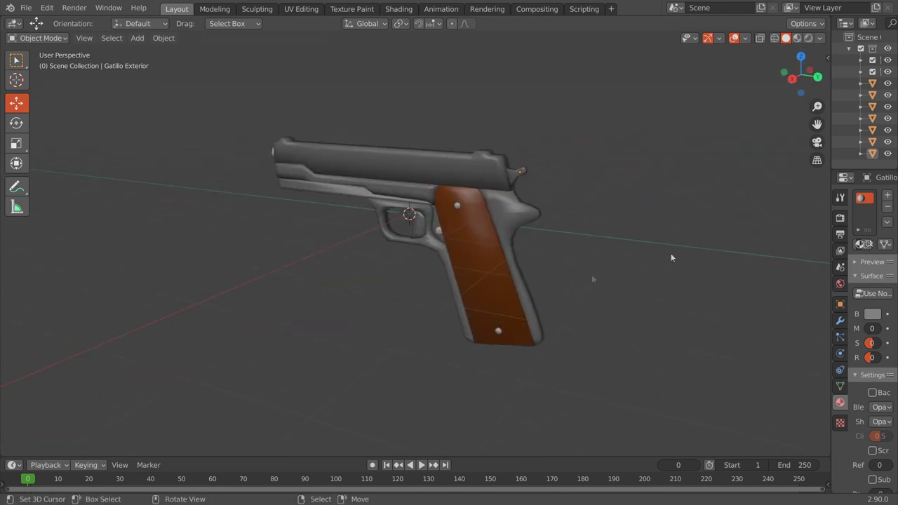
left_click(439, 168)
key("Tab")
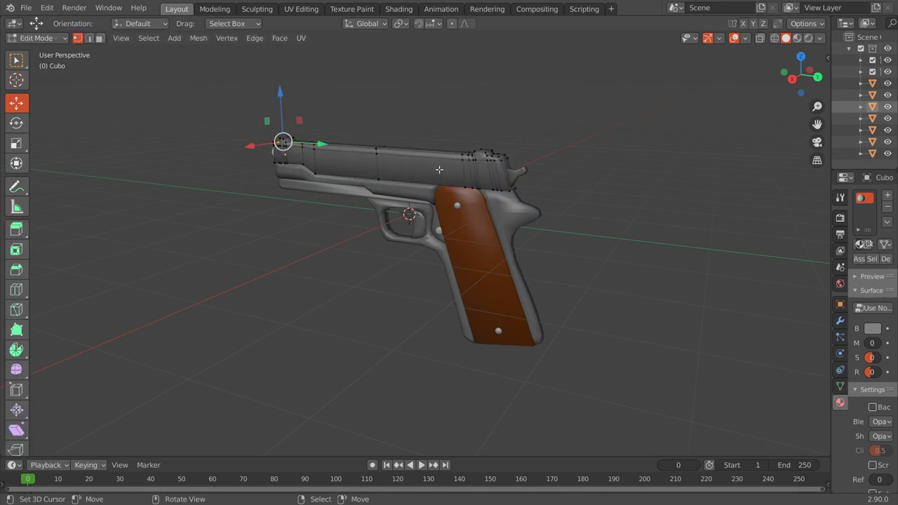
Leave the slide's Edit Mode and open the trigger guard Exterior Gatillo in Edit Mode
scroll(439, 168, "up", 2)
middle_click_drag(439, 168, 287, 156)
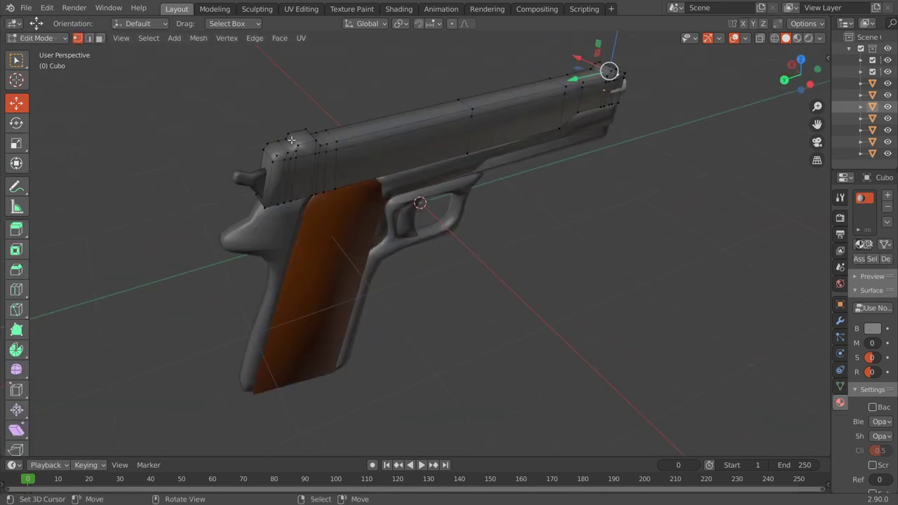
middle_click_drag(323, 203, 372, 193)
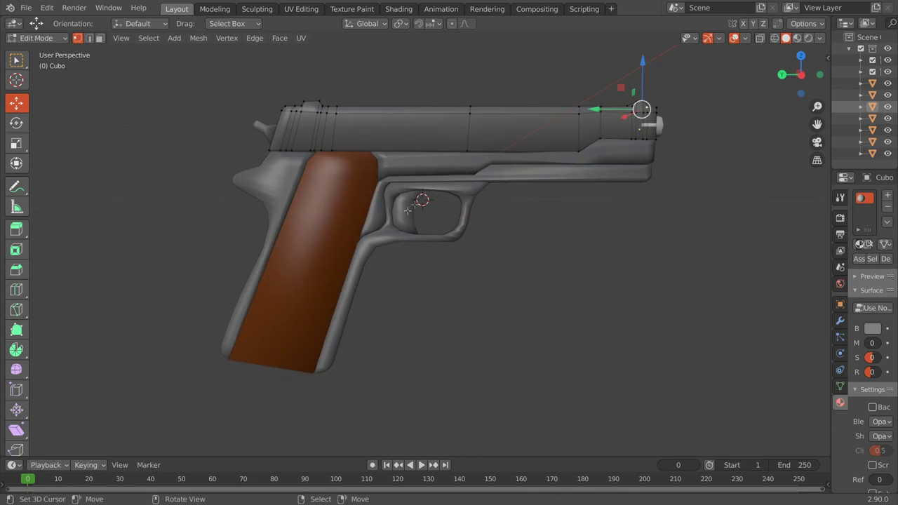
key("alt+a")
key("Tab")
left_click(474, 188)
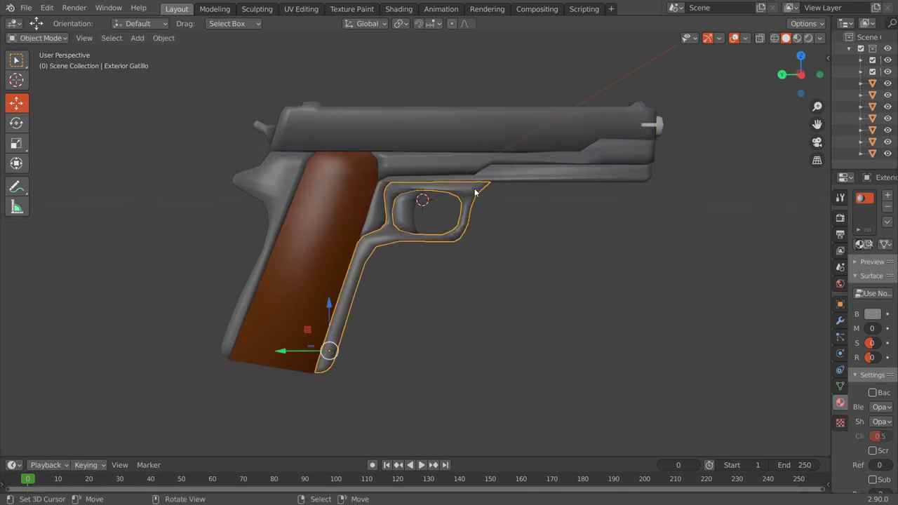
key("Tab")
Orbit and zoom in until the trigger guard fills the viewport
middle_click_drag(475, 189, 192, 206)
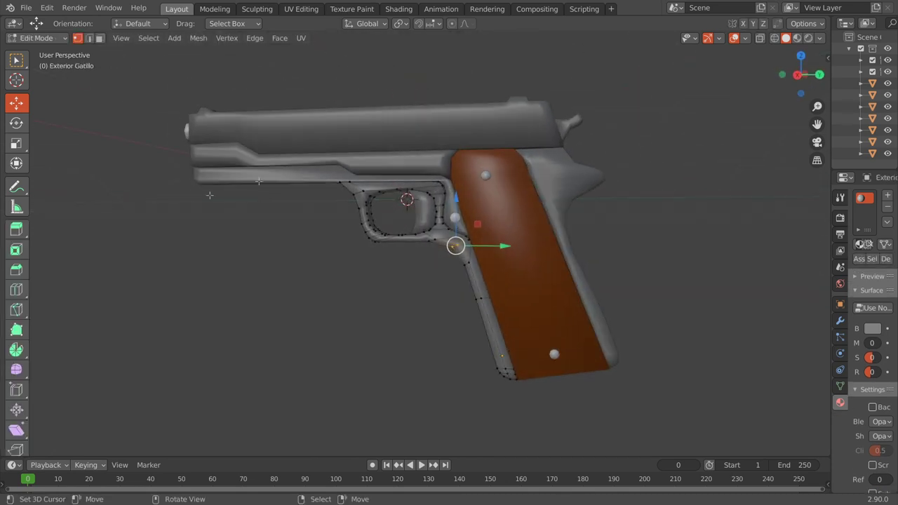
mouse_move(494, 353)
middle_mouse_down()
mouse_move(485, 304)
mouse_move(585, 289)
middle_mouse_up()
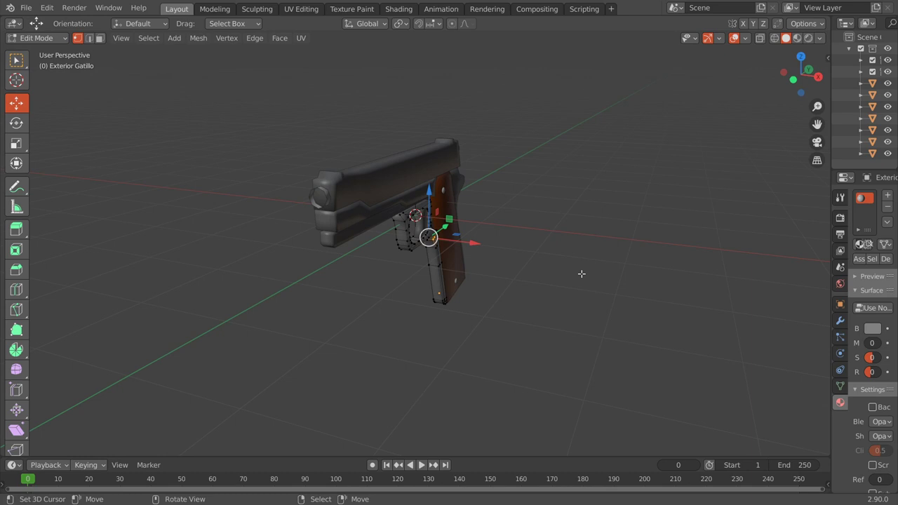
scroll(580, 274, "up", 3)
middle_click_drag(581, 274, 608, 244)
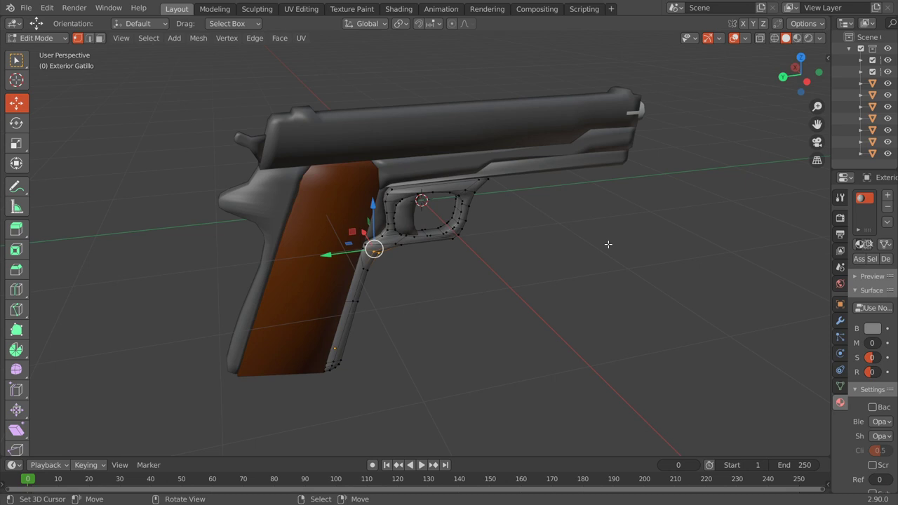
scroll(463, 267, "up", 2)
scroll(463, 267, "up", 4)
middle_click_drag(611, 337, 452, 293)
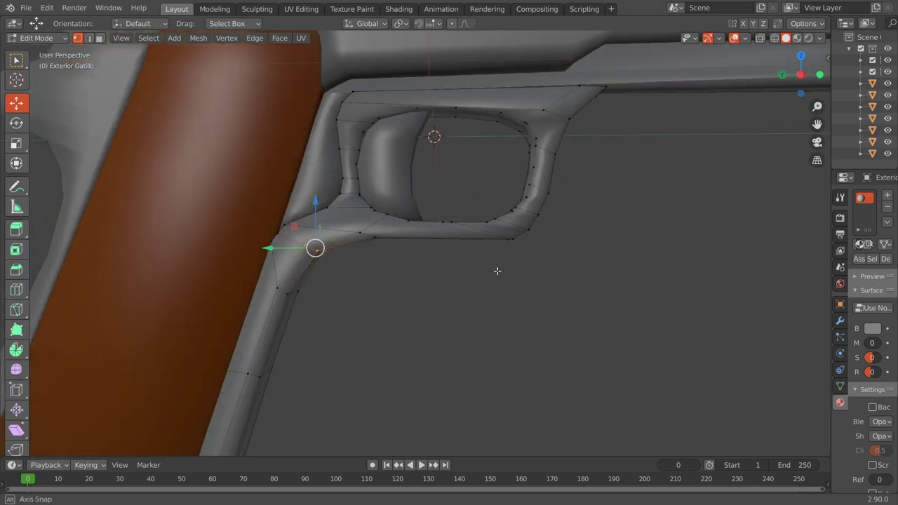
scroll(513, 315, "up", 1)
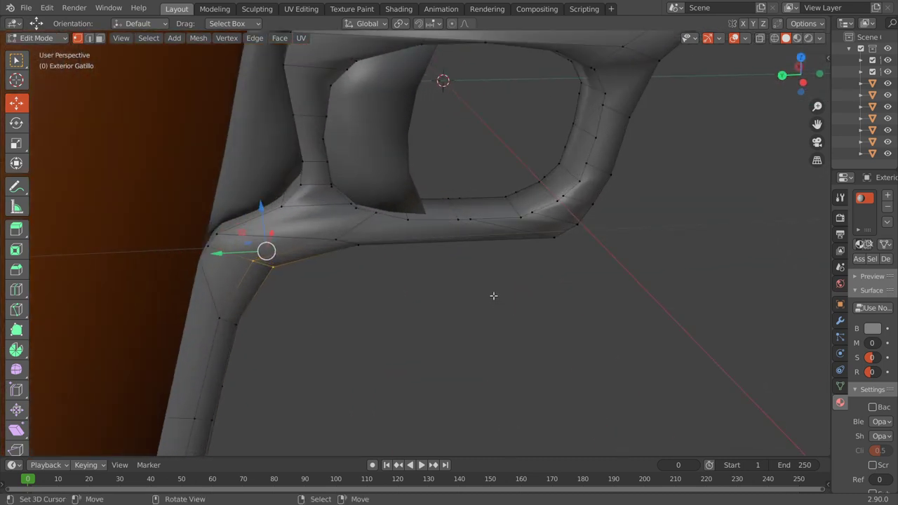
scroll(493, 297, "up", 1)
scroll(456, 291, "up", 1)
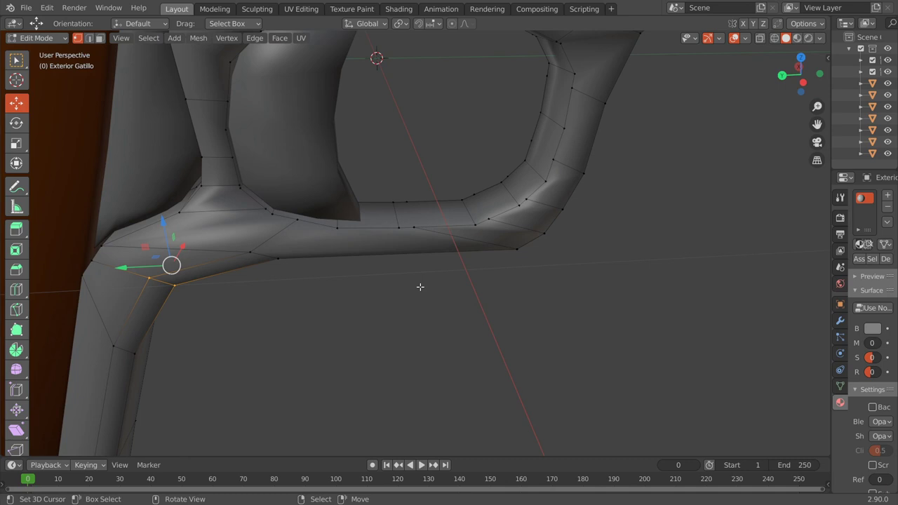
scroll(424, 234, "up", 1)
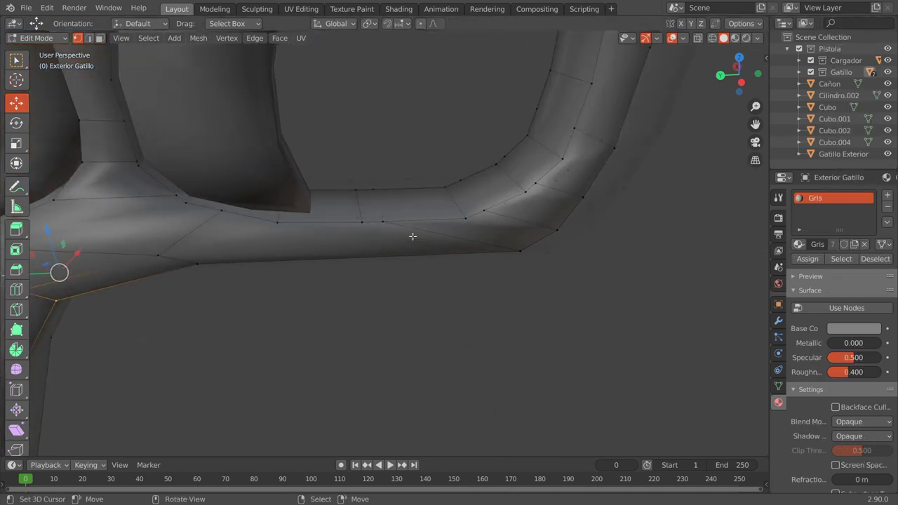
Select neighbouring vertices on the guard's lower bar and merge them At Cursor
scroll(406, 233, "up", 1)
left_click(375, 221)
left_click(356, 220)
left_click(381, 220)
left_click(358, 221)
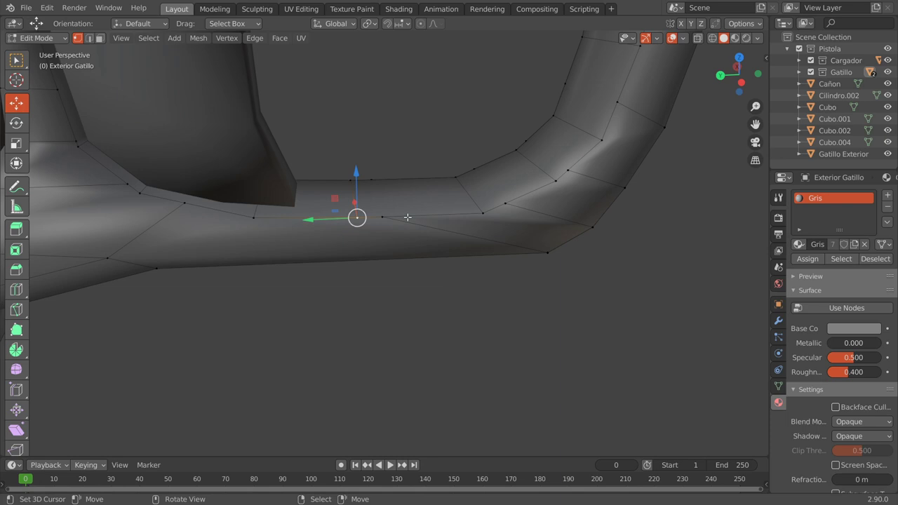
middle_click_drag(463, 220, 513, 194)
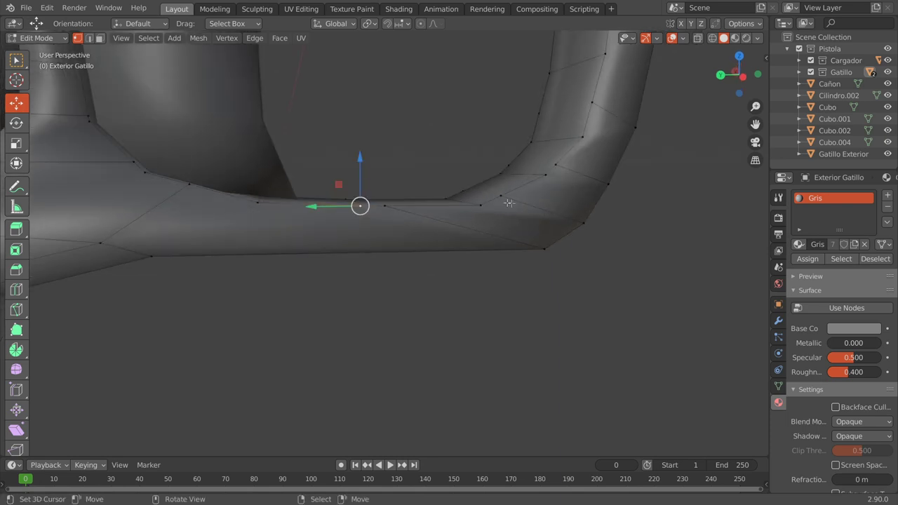
left_click(501, 195)
left_click_drag(501, 195, 491, 200)
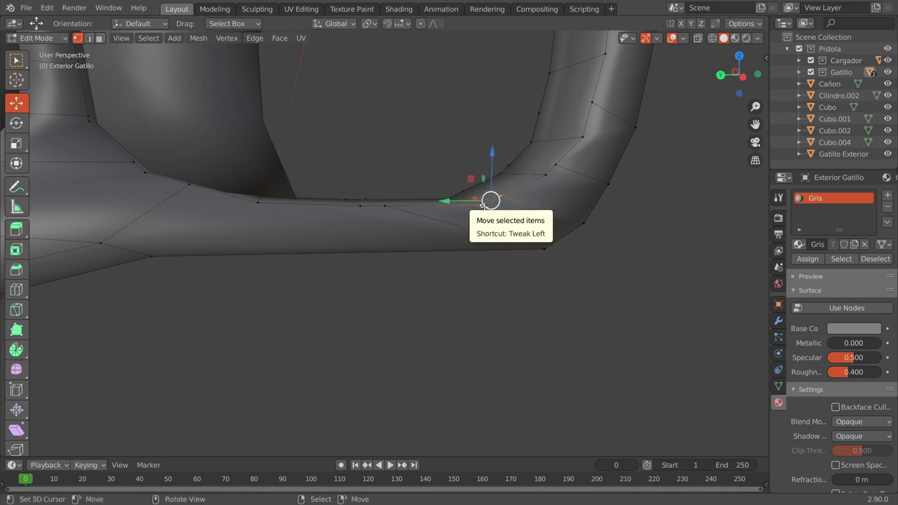
key("m")
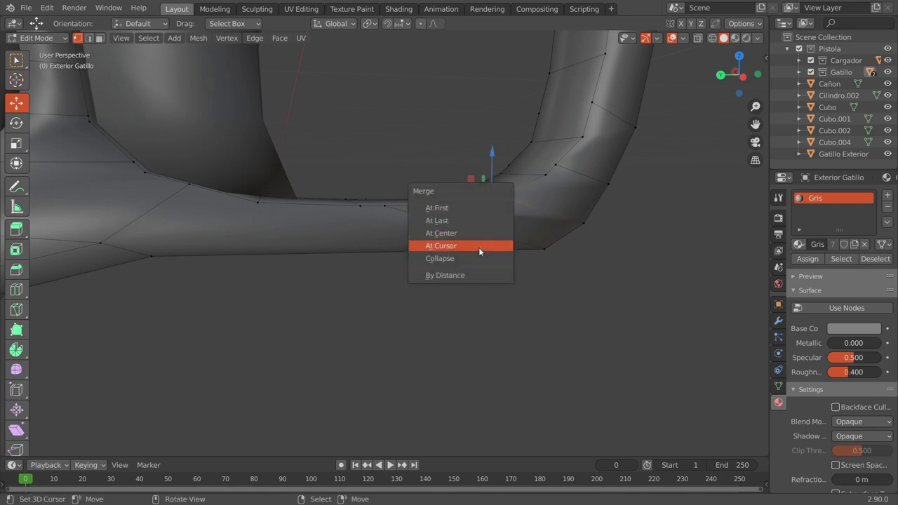
left_click(473, 252)
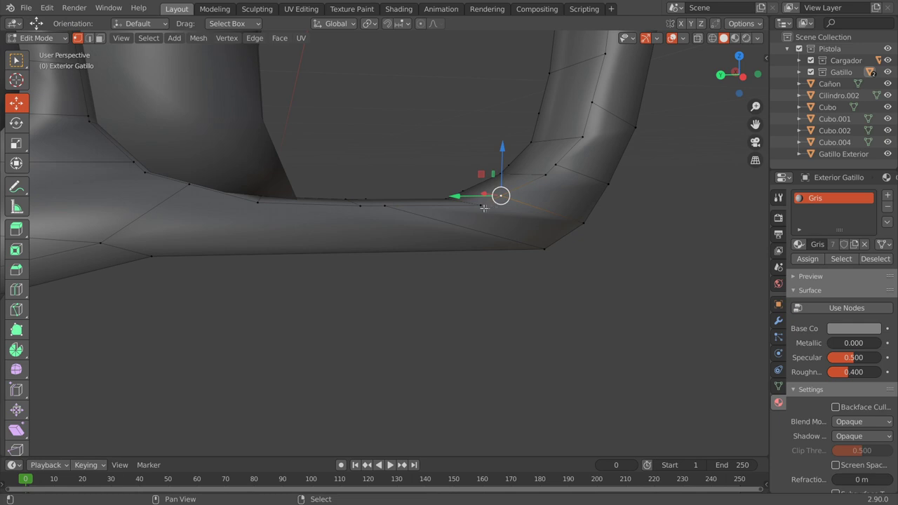
Merge further lower-bar vertices into single points at their centre
key("m")
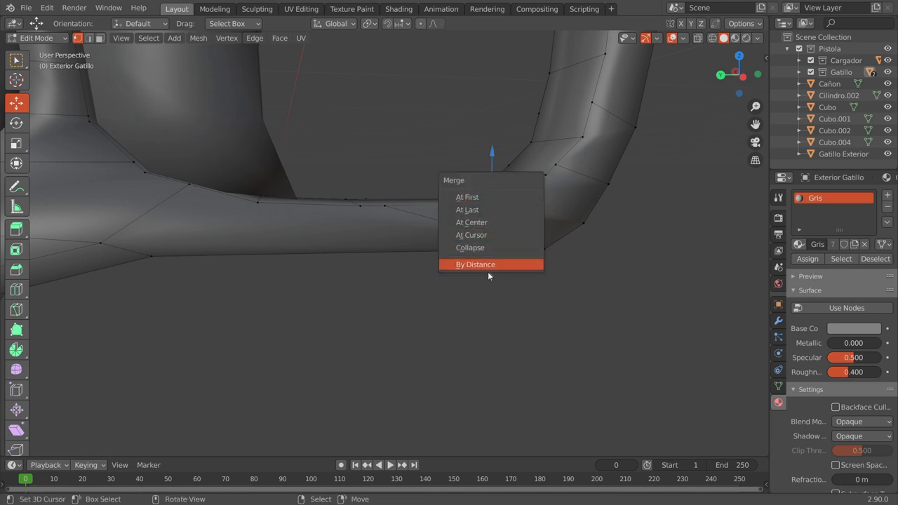
left_click(470, 235)
left_click_drag(459, 202, 340, 209)
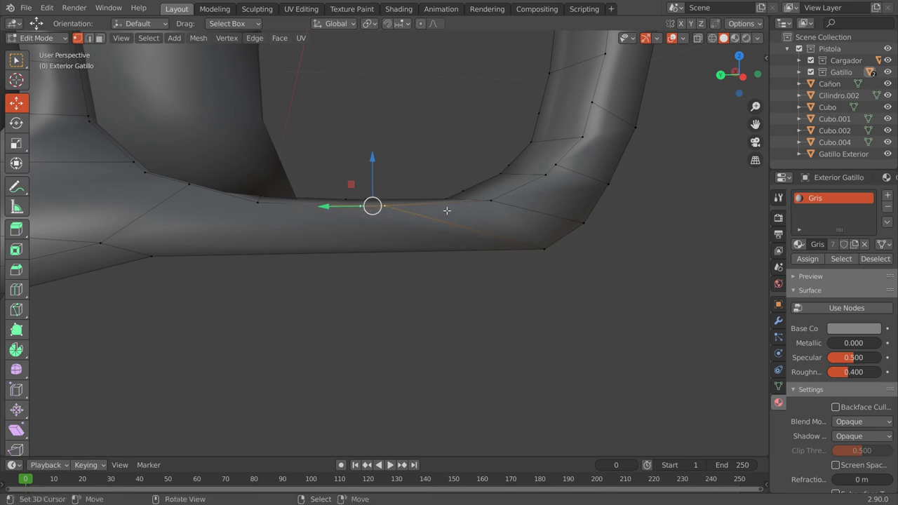
key("m")
left_click(435, 210)
Turn the view to the guard's right bend and select four vertices there
mouse_move(412, 287)
middle_mouse_down()
mouse_move(412, 230)
mouse_move(240, 242)
middle_mouse_up()
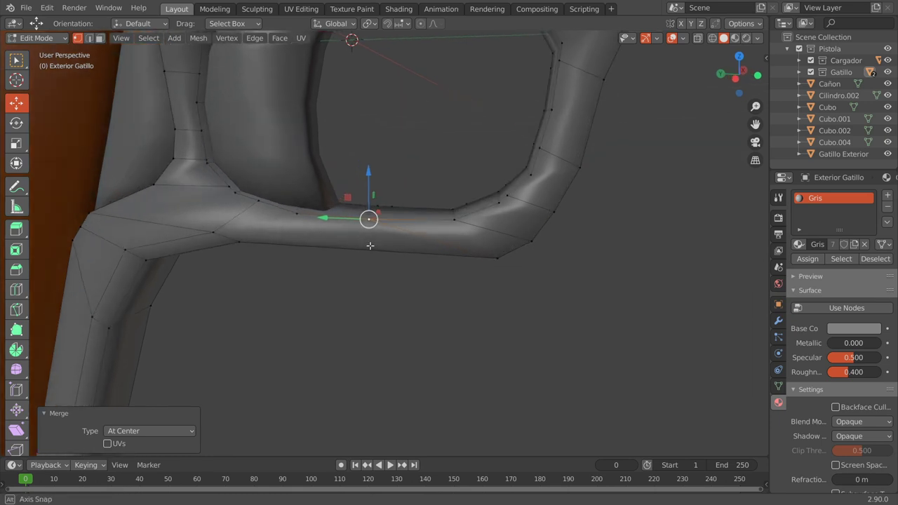
scroll(240, 242, "up", 2)
scroll(344, 265, "down", 5, "ctrl")
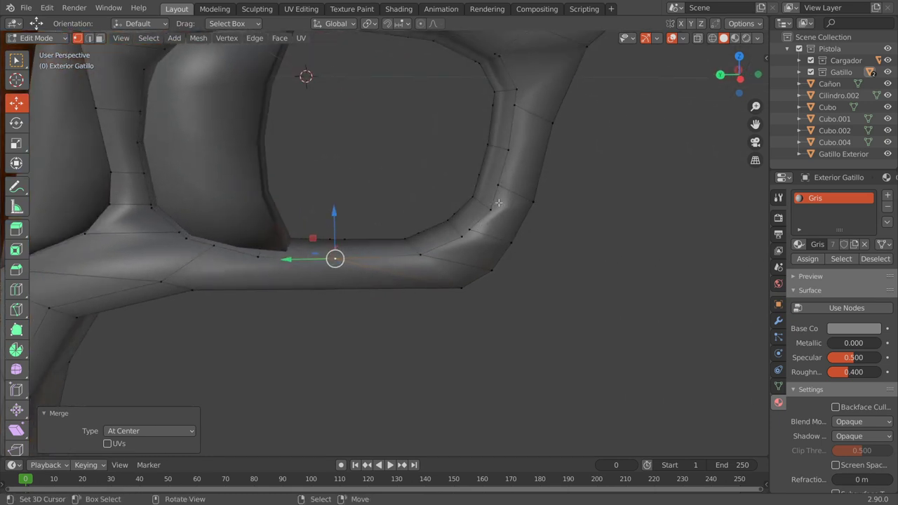
mouse_move(502, 225)
middle_mouse_down()
mouse_move(472, 208)
mouse_move(494, 226)
middle_mouse_up()
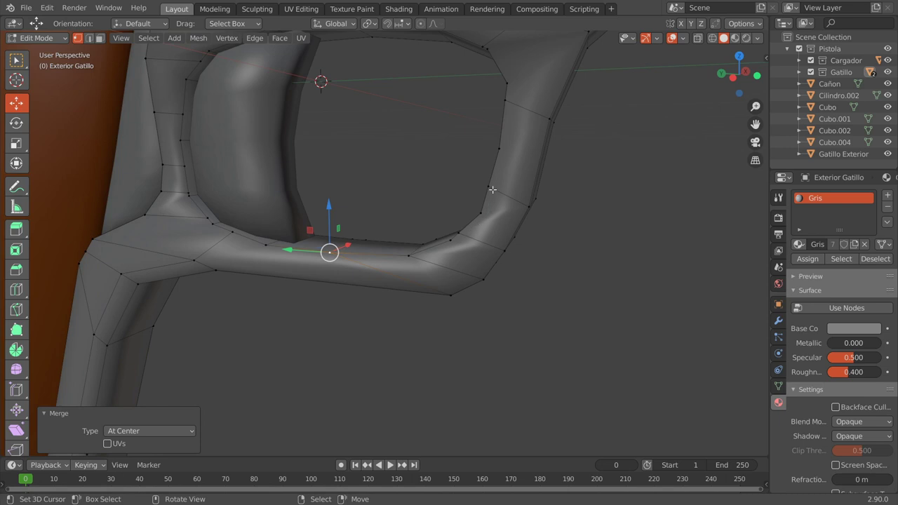
middle_click_drag(492, 190, 502, 223)
left_click(489, 230)
left_click(537, 229)
left_click(508, 265)
left_click(494, 238)
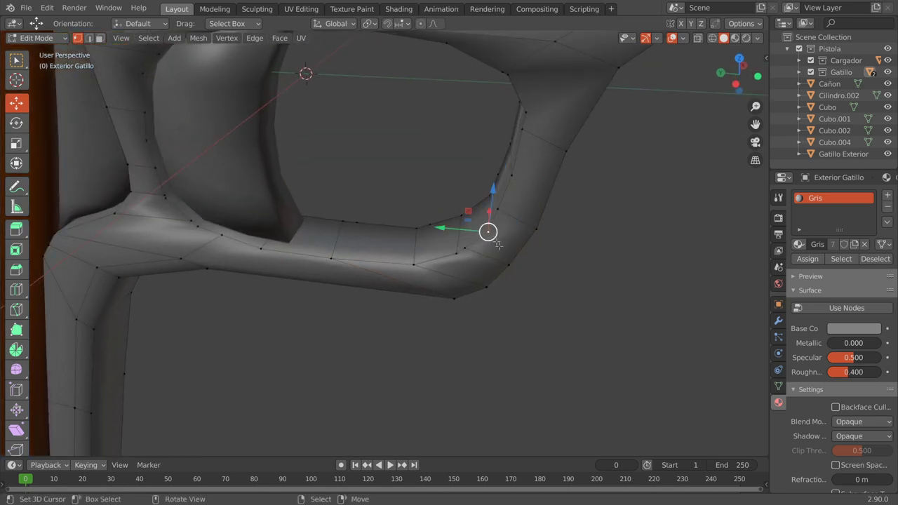
Merge the selected vertex pairs on the right bend At Center
middle_click_drag(489, 232, 467, 227)
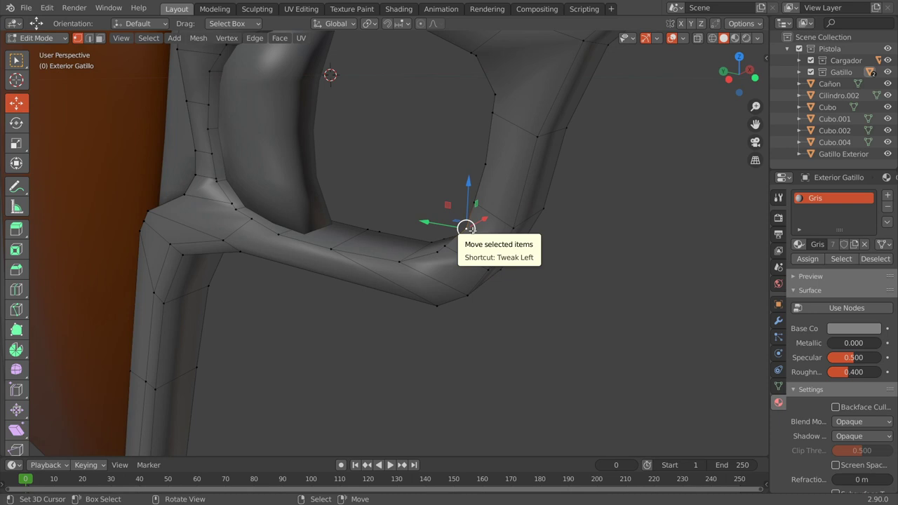
scroll(449, 266, "up", 1)
middle_click_drag(448, 265, 542, 263)
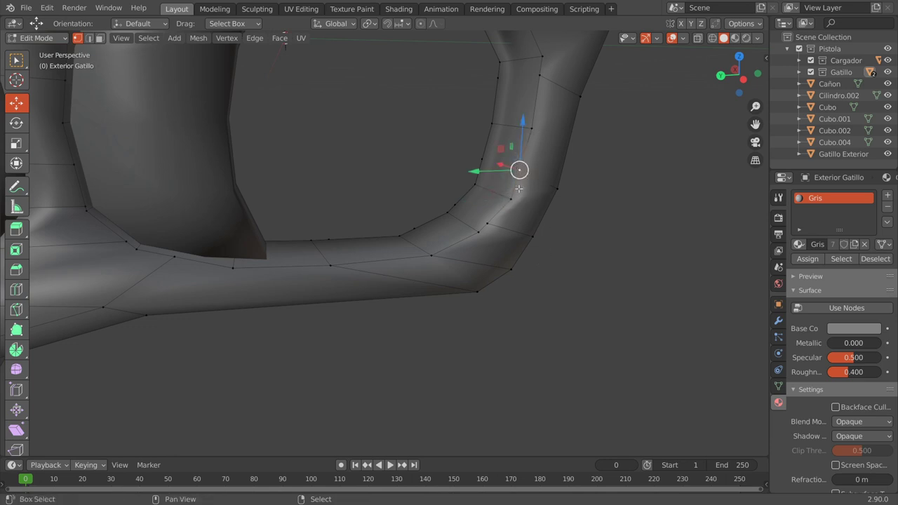
key("m")
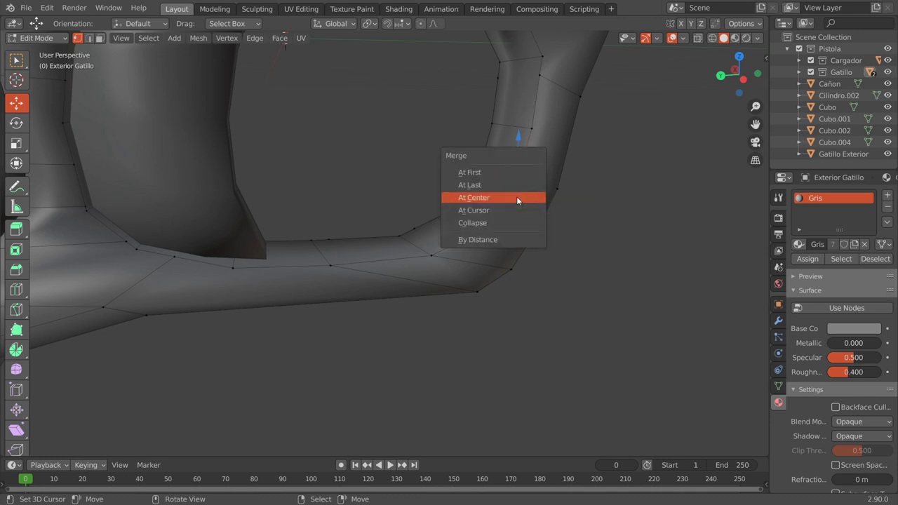
left_click(517, 198)
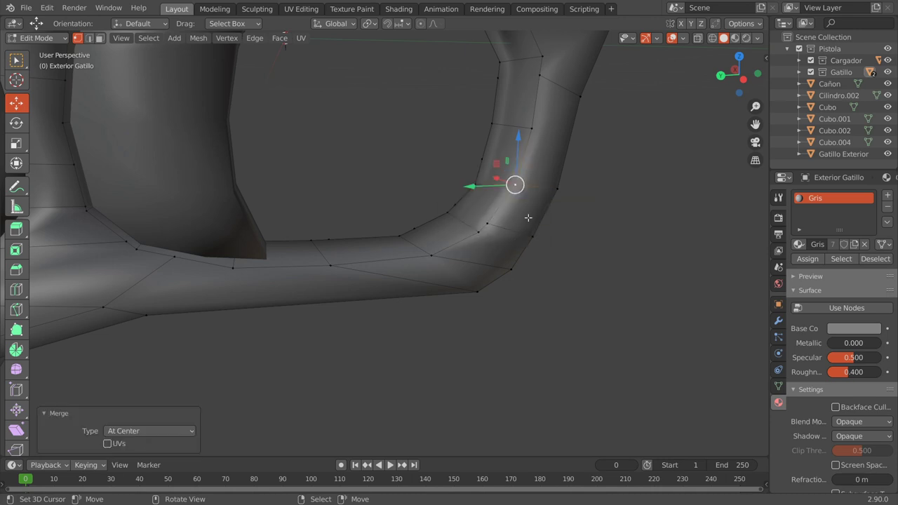
left_click(484, 226)
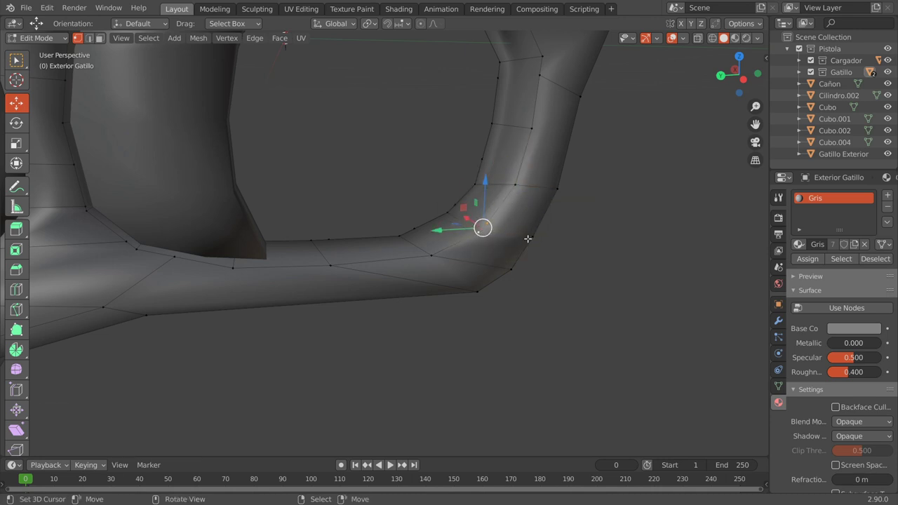
key("m")
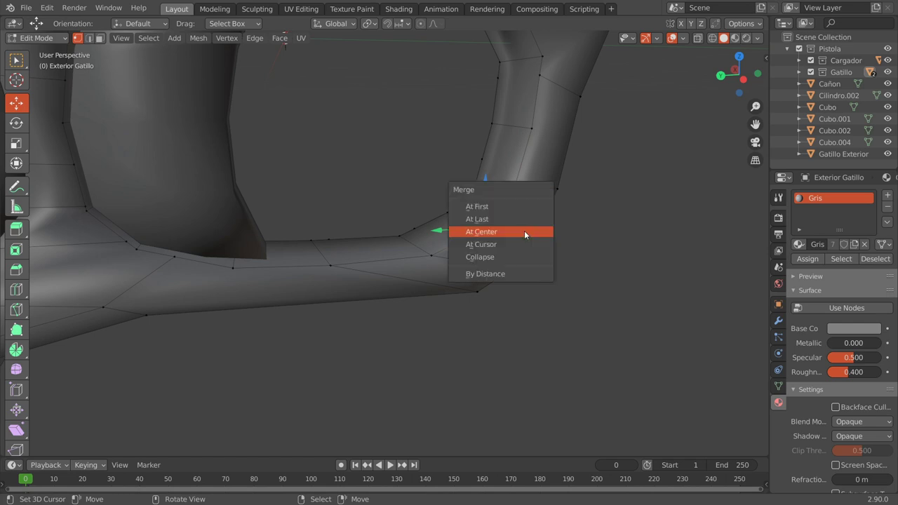
left_click(524, 230)
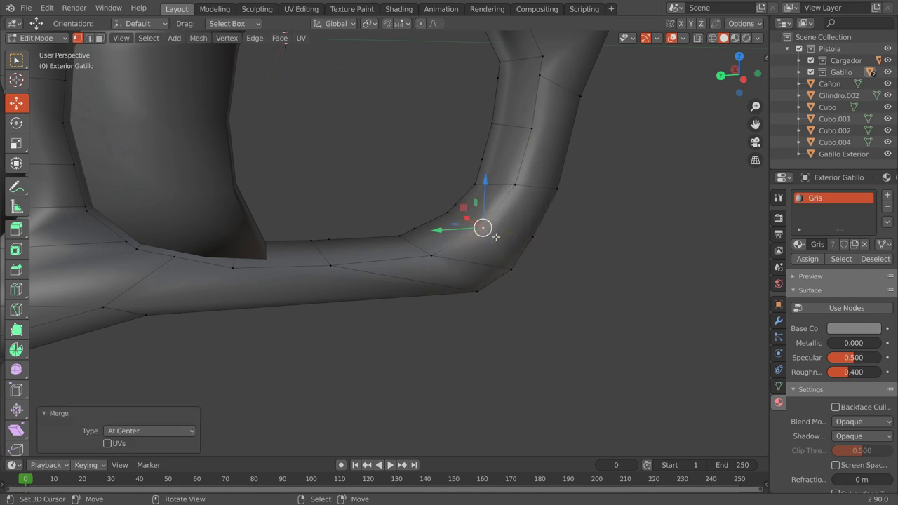
Review the cleaned-up bend from several angles and switch to Edge select mode
middle_click_drag(498, 231, 484, 272)
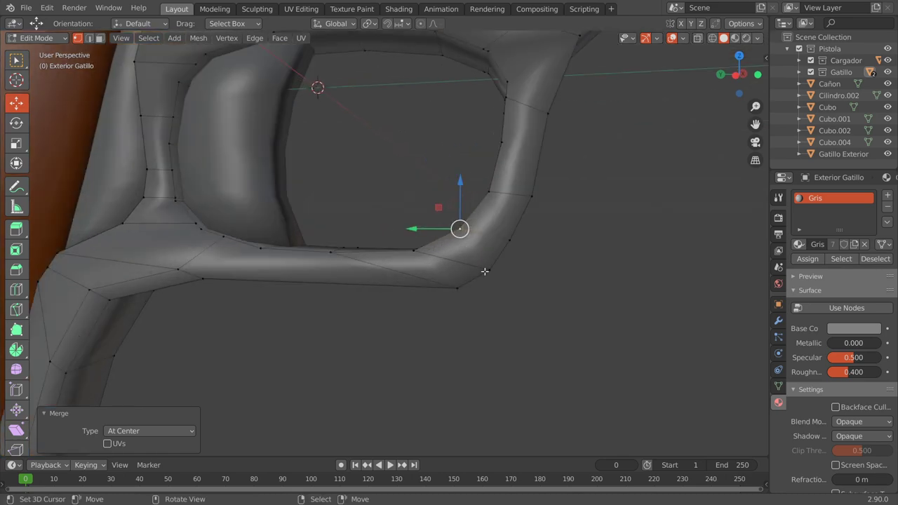
scroll(483, 270, "down", 5)
mouse_move(479, 269)
middle_mouse_down()
mouse_move(547, 284)
mouse_move(479, 269)
mouse_move(391, 284)
middle_mouse_up()
scroll(477, 272, "up", 2)
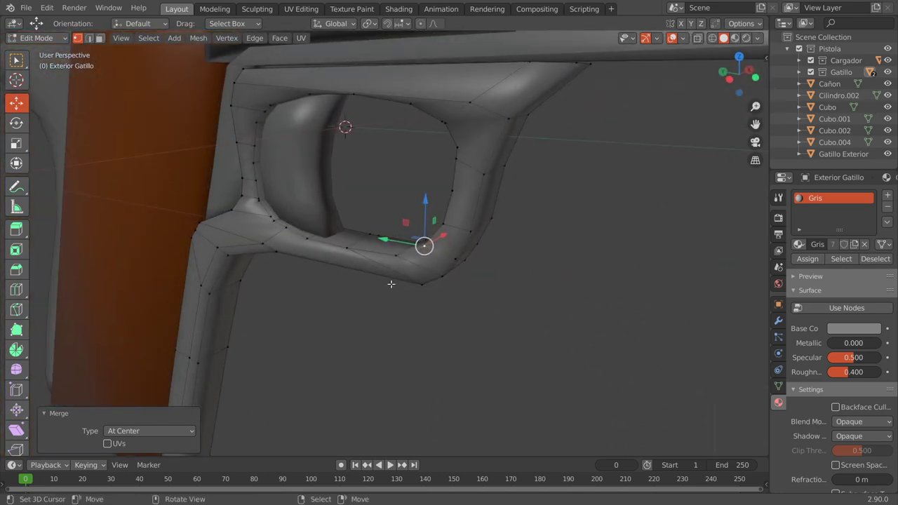
mouse_move(450, 186)
middle_mouse_down()
mouse_move(470, 184)
mouse_move(455, 186)
middle_mouse_up()
scroll(491, 184, "up", 2)
scroll(518, 180, "up", 1)
scroll(517, 180, "down", 2)
mouse_move(518, 180)
middle_mouse_down()
mouse_move(383, 265)
mouse_move(383, 220)
middle_mouse_up()
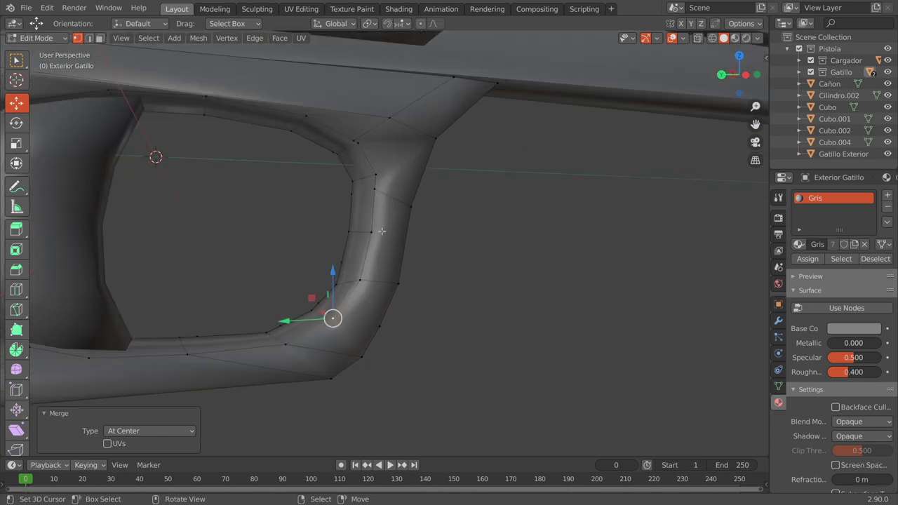
left_click(89, 39)
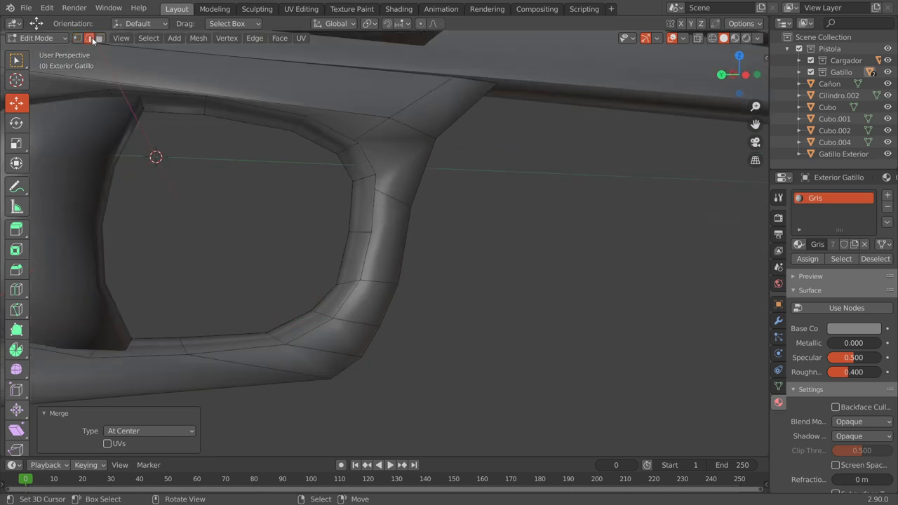
Select various edges on the trigger guard, ending on a vertical edge of its front bar
middle_click_drag(368, 248, 337, 253)
left_click(386, 257)
left_click(353, 209)
middle_click_drag(353, 209, 371, 212)
left_click(371, 214)
left_click(365, 247)
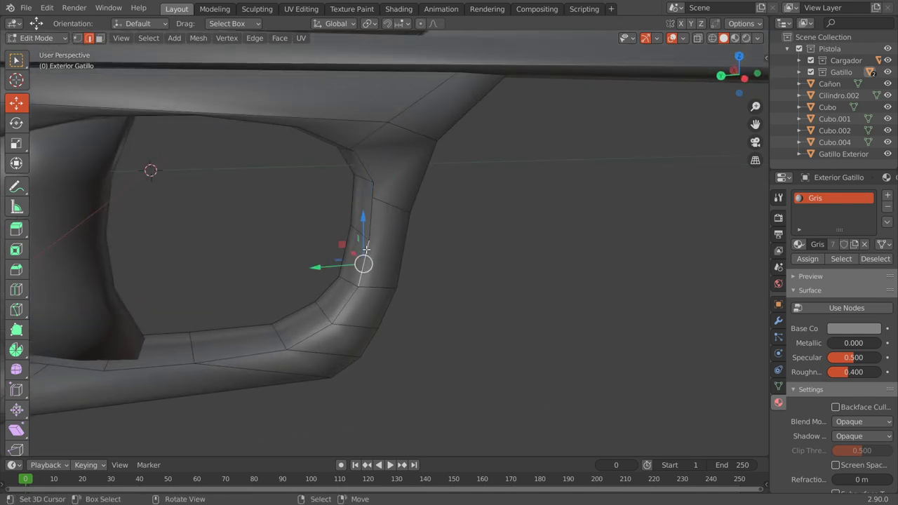
left_click(392, 201)
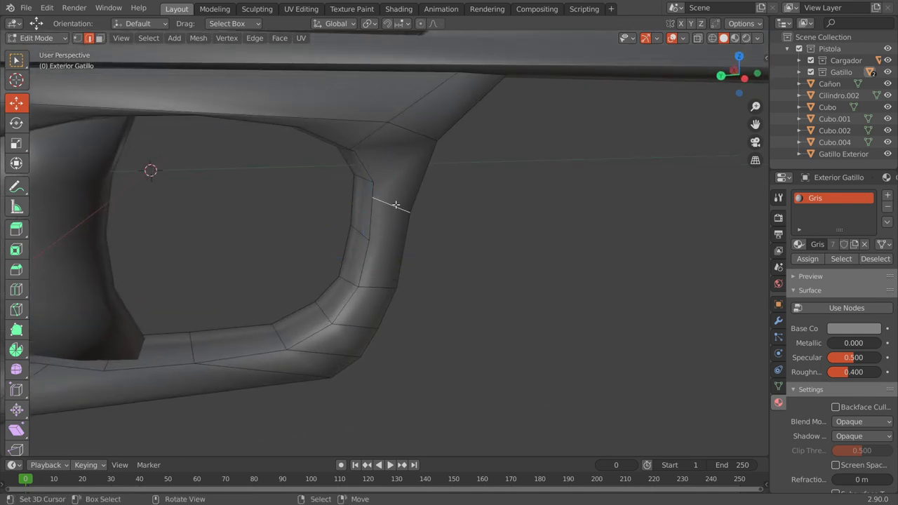
left_click(369, 215)
left_click(372, 280)
left_click(400, 247)
mouse_move(401, 251)
middle_mouse_down()
mouse_move(355, 244)
mouse_move(461, 248)
mouse_move(274, 206)
middle_mouse_up()
Loop cut across the guard's front bar and nudge a vertex slightly left
key("ctrl+r")
left_click(355, 244)
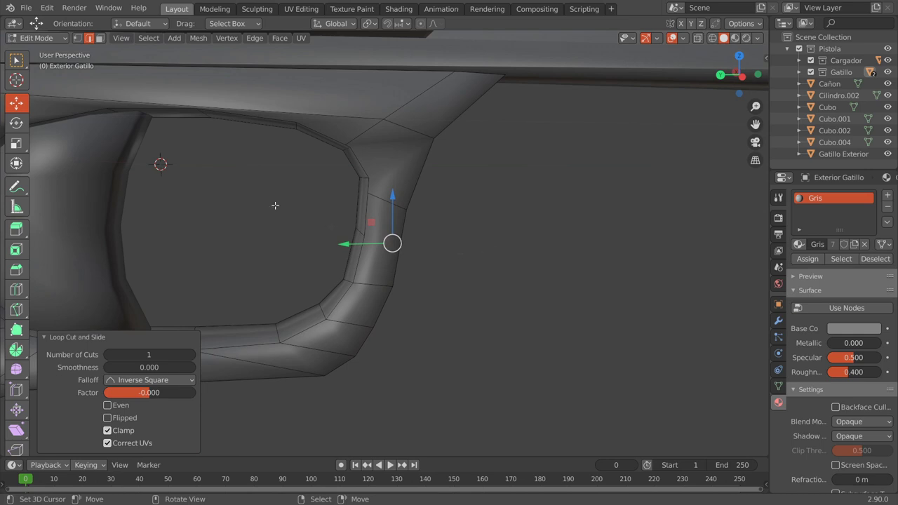
left_click(78, 38)
left_click_drag(374, 232, 398, 244)
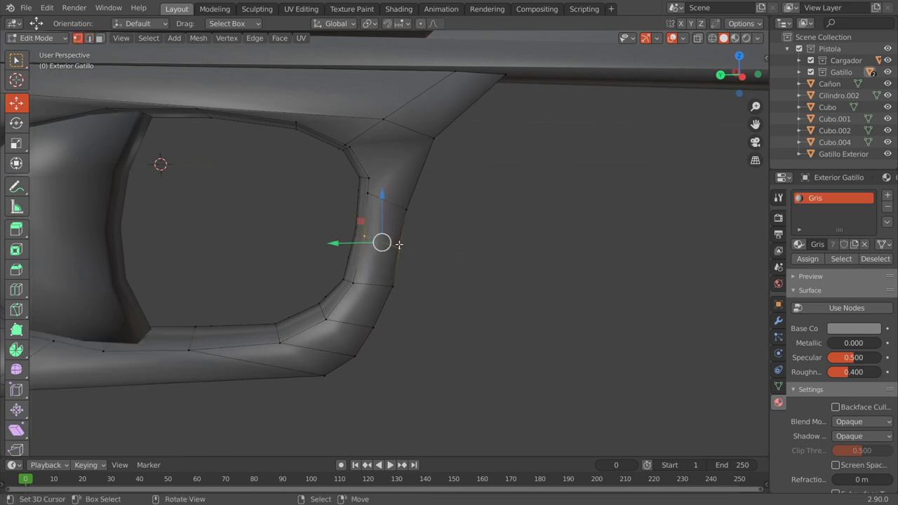
middle_click_drag(398, 244, 411, 281)
left_click(407, 278)
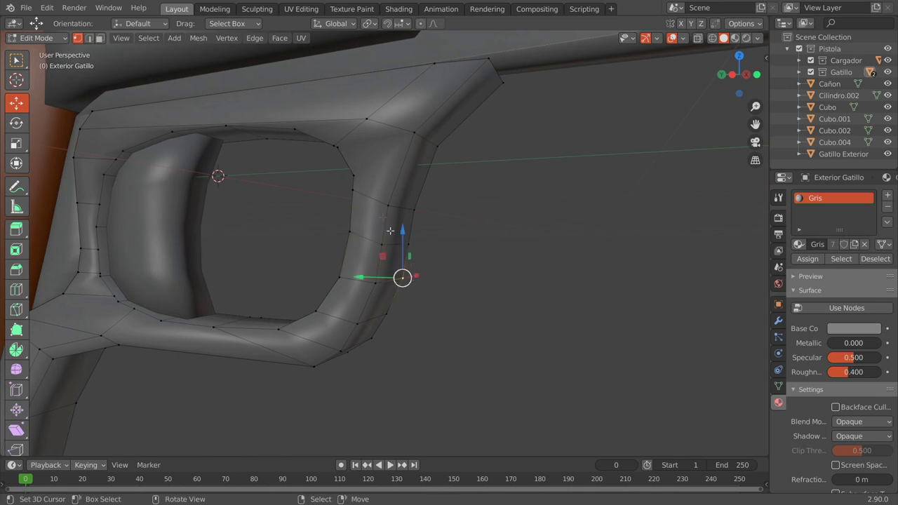
middle_click_drag(353, 239, 378, 230)
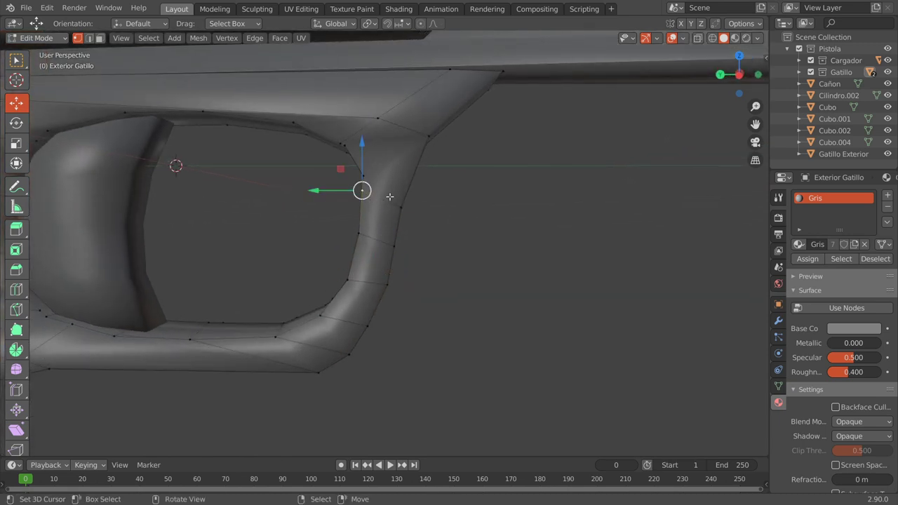
Select the four edges of one trigger-guard face and inspect it from the rear
left_click(88, 37)
left_click(378, 195)
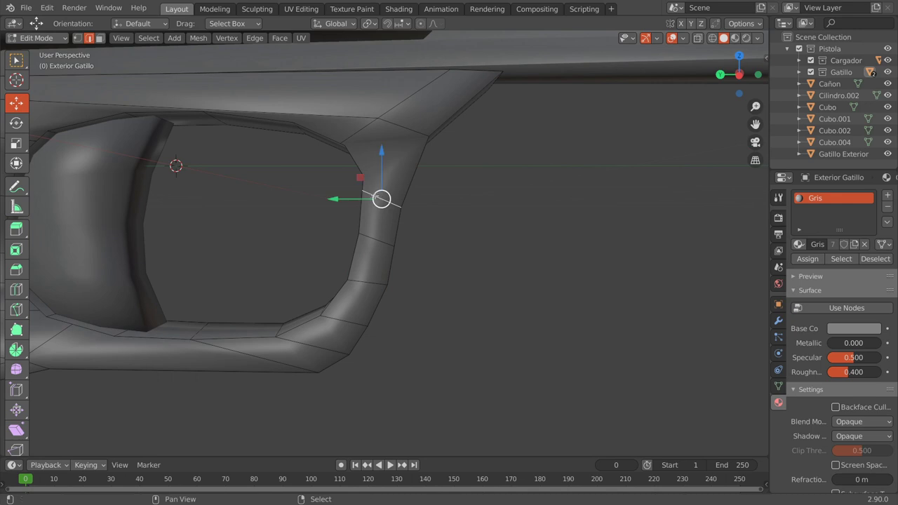
left_click(360, 212, "shift")
left_click(379, 241, "shift")
left_click(399, 222, "shift")
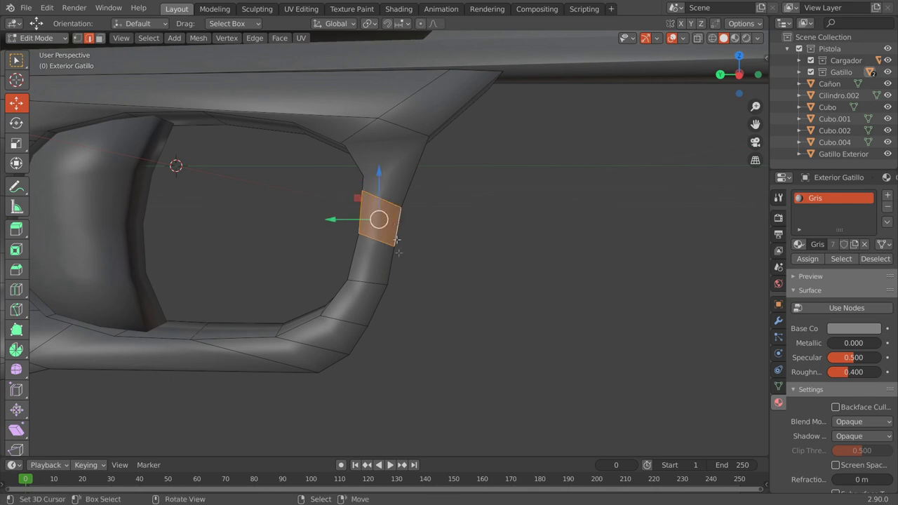
scroll(343, 357, "down", 6)
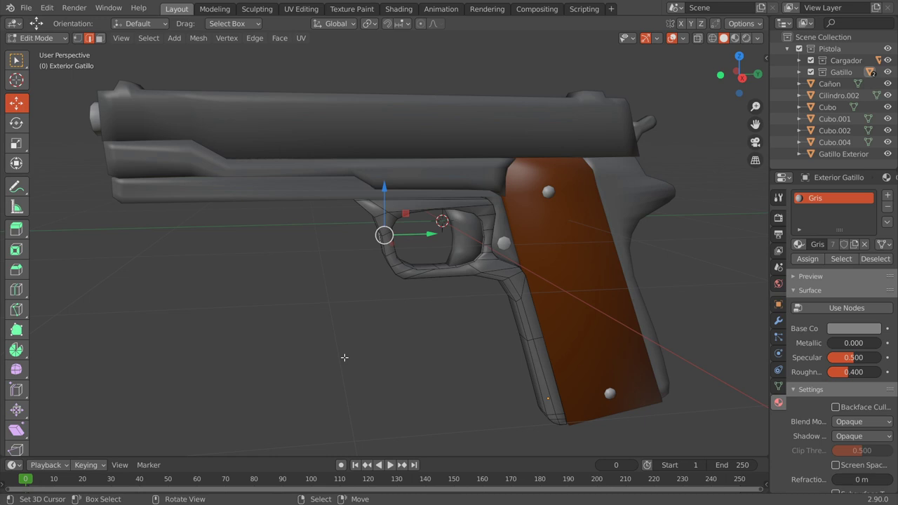
mouse_move(322, 216)
middle_mouse_down()
mouse_move(426, 170)
mouse_move(378, 175)
mouse_move(332, 146)
mouse_move(348, 152)
middle_mouse_up()
scroll(379, 175, "up", 3)
scroll(347, 183, "up", 4)
scroll(332, 146, "down", 5)
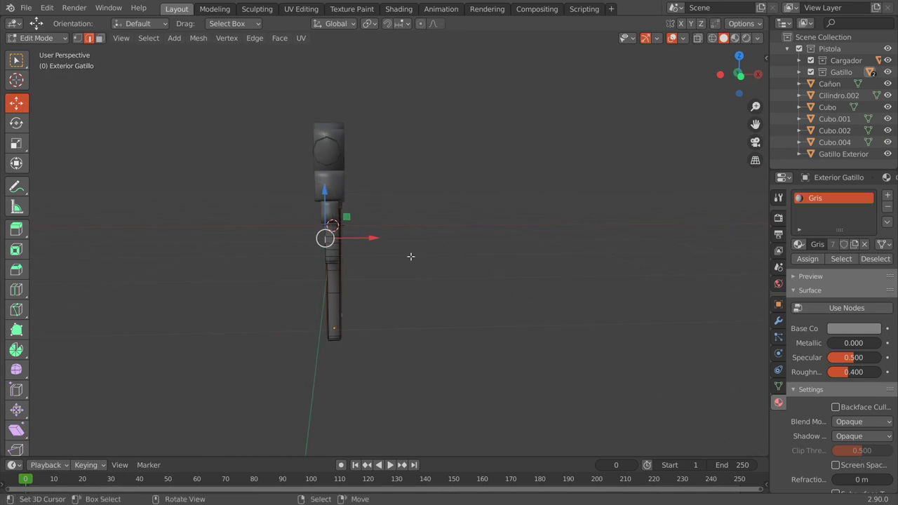
In Object Mode, try scaling all pistol parts along X, then undo it
key("Tab")
key("a")
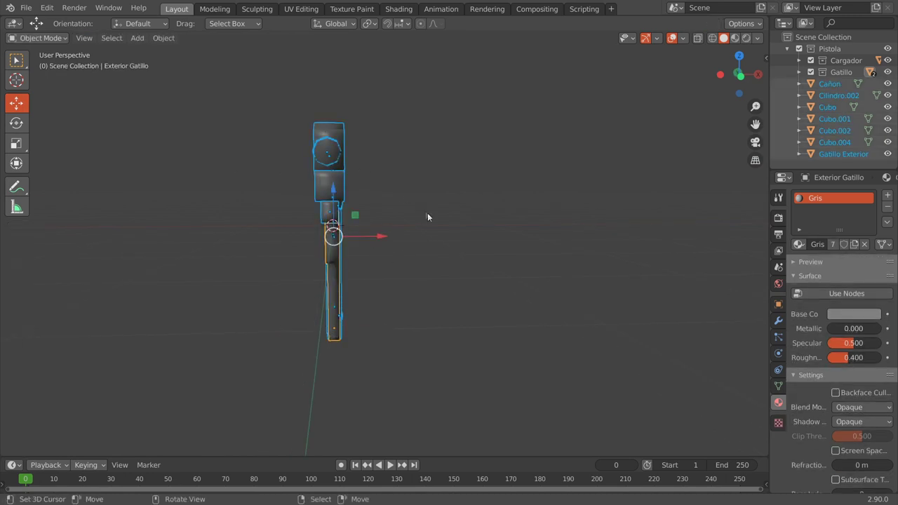
key("s")
key("x")
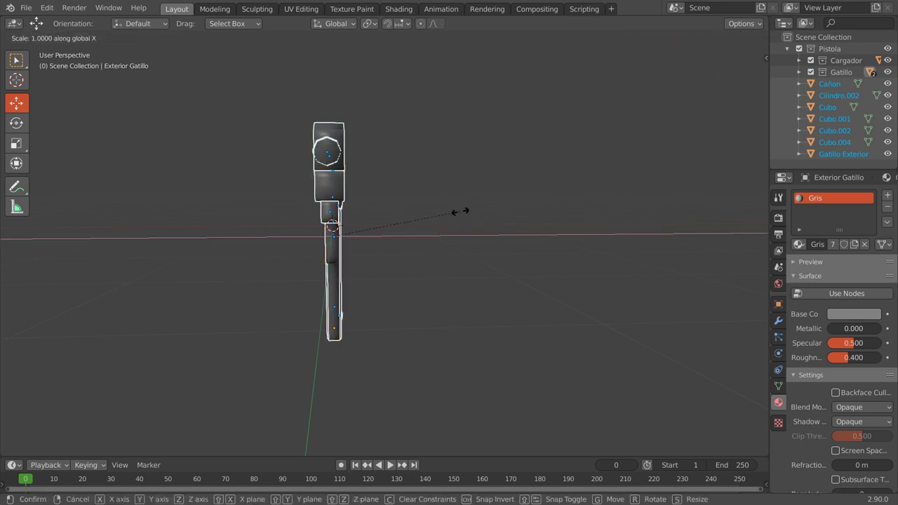
left_click(460, 211)
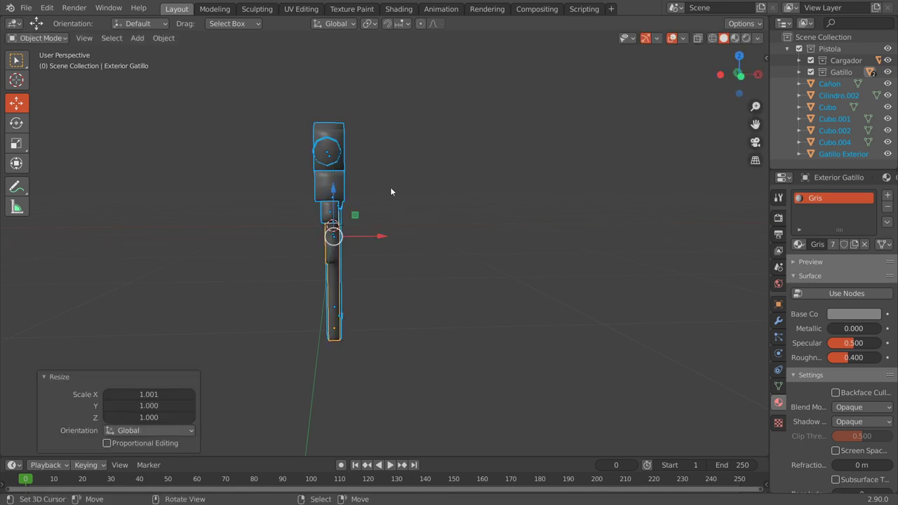
key("s")
key("x")
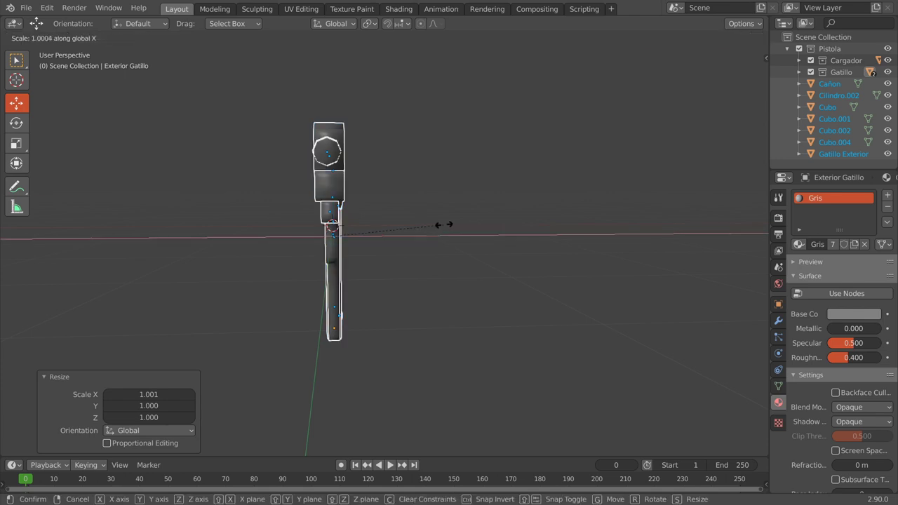
left_click(492, 223)
key("ctrl+z")
Hide barrel Cañon, scale remaining parts 1.485 along X, then unhide Cañon
left_click(330, 144)
left_click(331, 143)
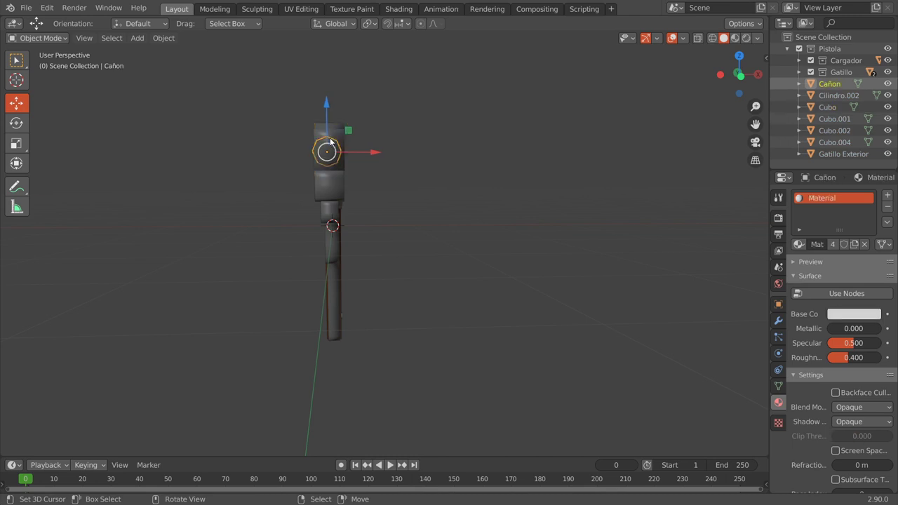
key("h")
key("a")
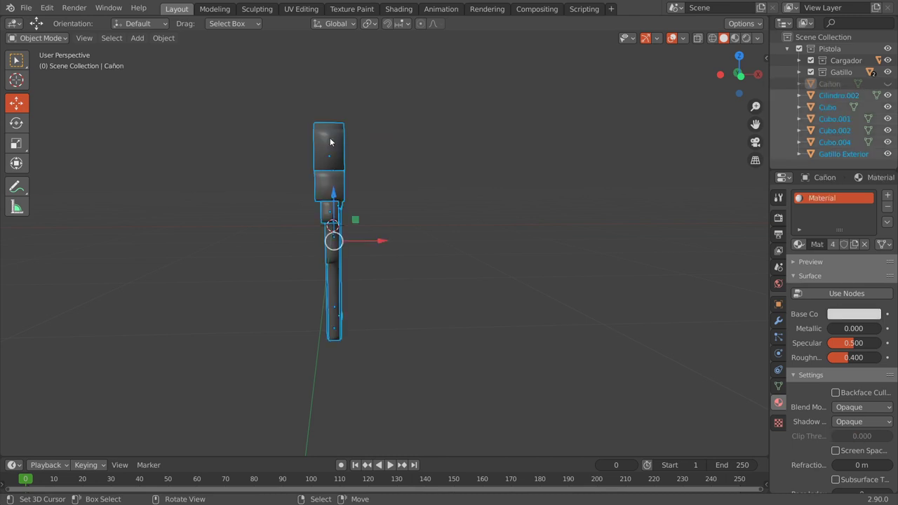
key("s")
key("x")
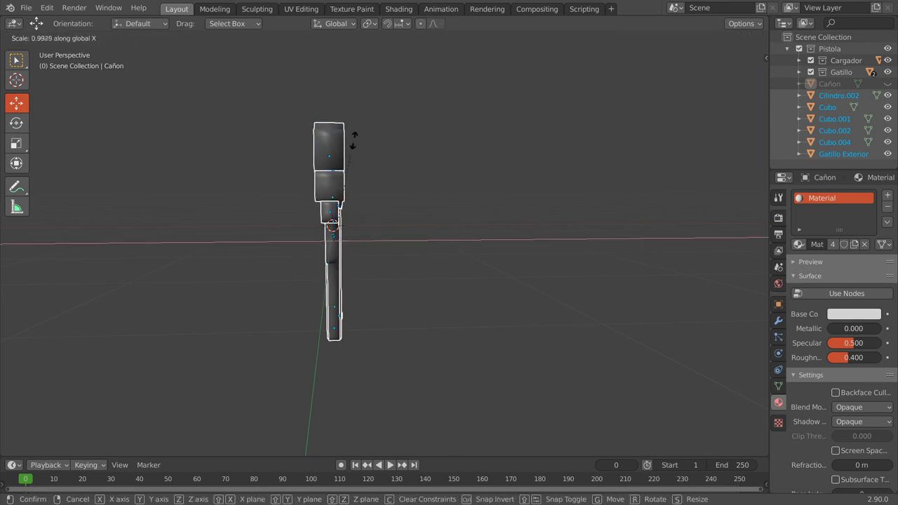
left_click(423, 121)
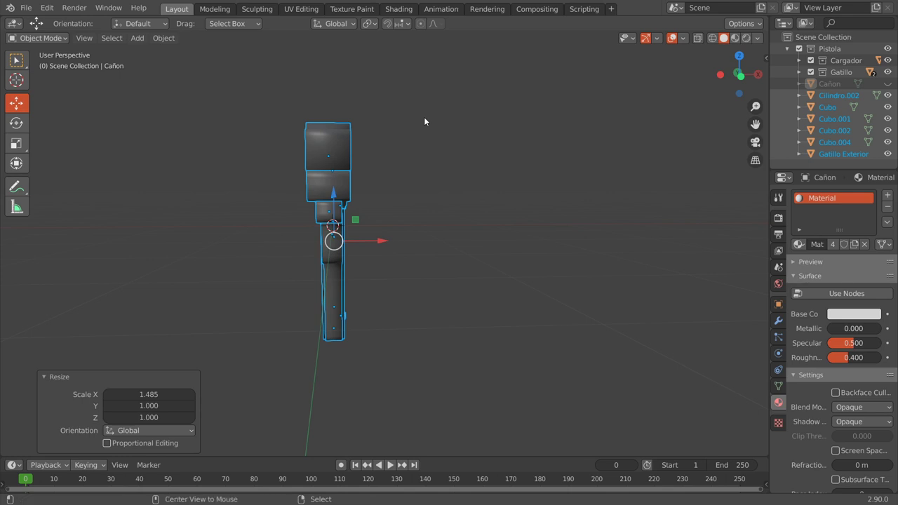
key("alt+h")
mouse_move(332, 181)
middle_mouse_down()
mouse_move(681, 158)
mouse_move(500, 123)
mouse_move(450, 164)
mouse_move(587, 245)
middle_mouse_up()
scroll(450, 164, "up", 4)
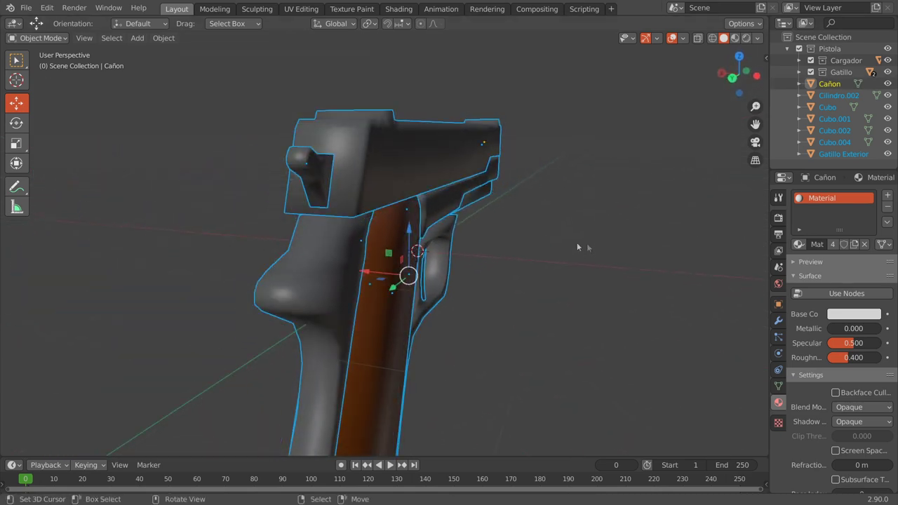
Open slide Cubo in Edit Mode and select its long top edge loops
left_click(419, 182)
key("Tab")
mouse_move(419, 183)
middle_mouse_down()
mouse_move(487, 161)
mouse_move(487, 236)
middle_mouse_up()
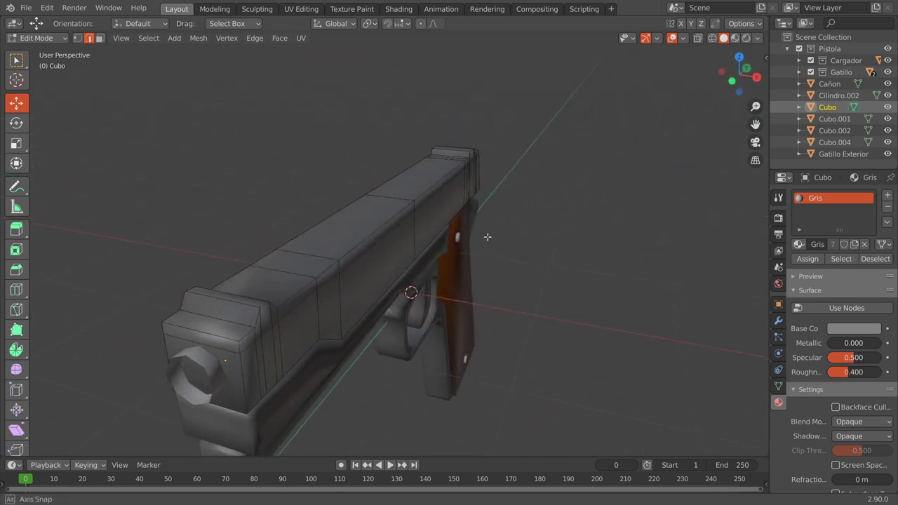
left_click(344, 250, "alt")
left_click(343, 251, "alt")
mouse_move(344, 250)
middle_mouse_down()
mouse_move(382, 230)
mouse_move(381, 246)
middle_mouse_up()
left_click(382, 230, "alt+shift")
left_click(153, 300, "alt+shift")
middle_click_drag(153, 299, 519, 324)
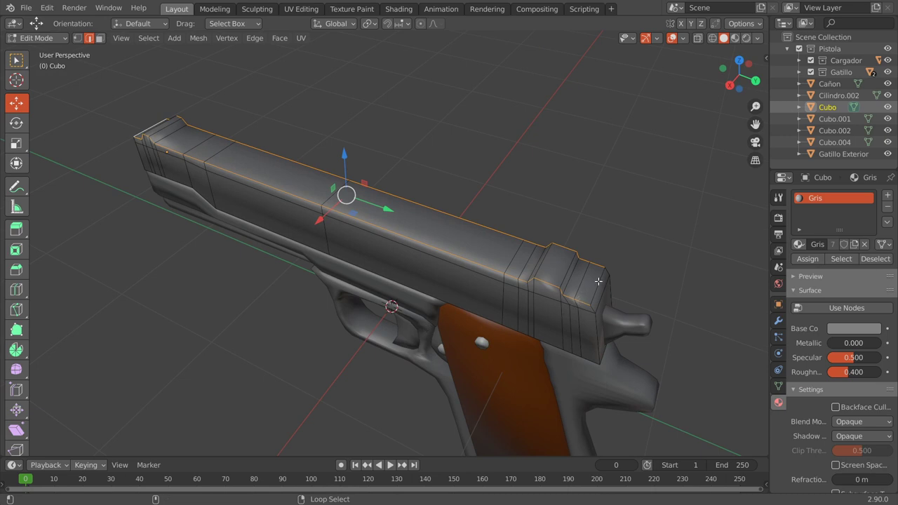
middle_click_drag(597, 281, 634, 309)
Bevel the selected loops 0.234 m with one segment, then widen the properties area
key("ctrl+b")
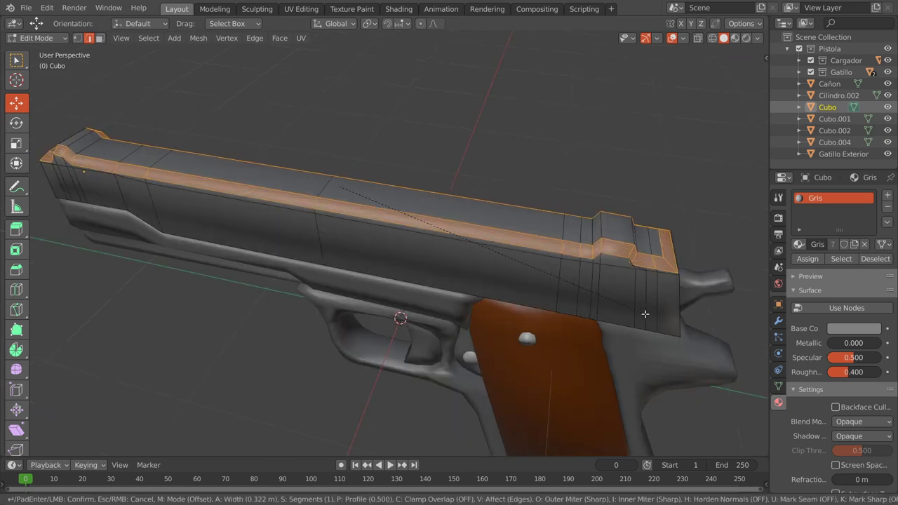
left_click(645, 365)
mouse_move(646, 365)
middle_mouse_down()
mouse_move(512, 256)
mouse_move(530, 281)
middle_mouse_up()
left_click(512, 256)
key("Tab")
mouse_move(622, 298)
middle_mouse_down()
mouse_move(587, 265)
mouse_move(608, 293)
middle_mouse_up()
key("Tab")
left_click_drag(769, 207, 649, 199)
mouse_move(420, 245)
middle_mouse_down()
mouse_move(223, 196)
mouse_move(225, 249)
middle_mouse_up()
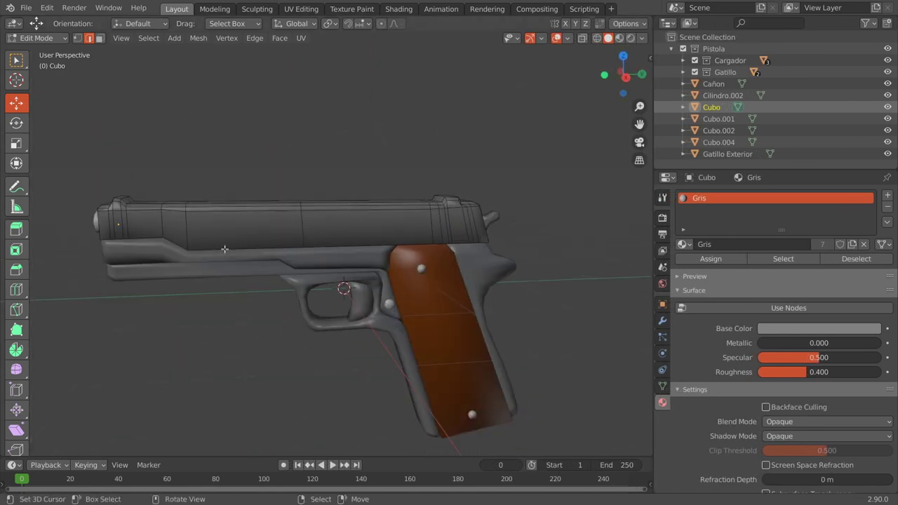
Add an Edge Split modifier at 30° edge angle to the slide Cubo and return to Object Mode
left_click(662, 320)
left_click(787, 197)
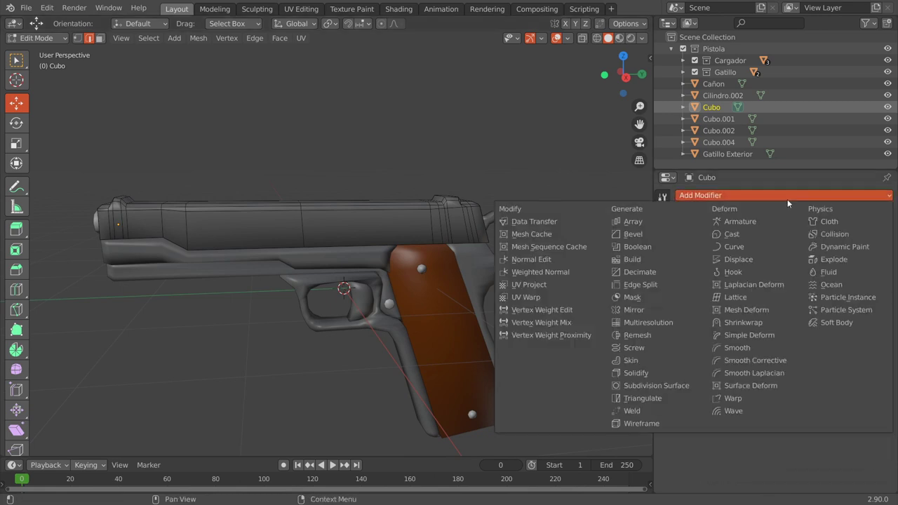
left_click(633, 288)
mouse_move(633, 288)
middle_mouse_down()
mouse_move(301, 242)
mouse_move(251, 249)
middle_mouse_up()
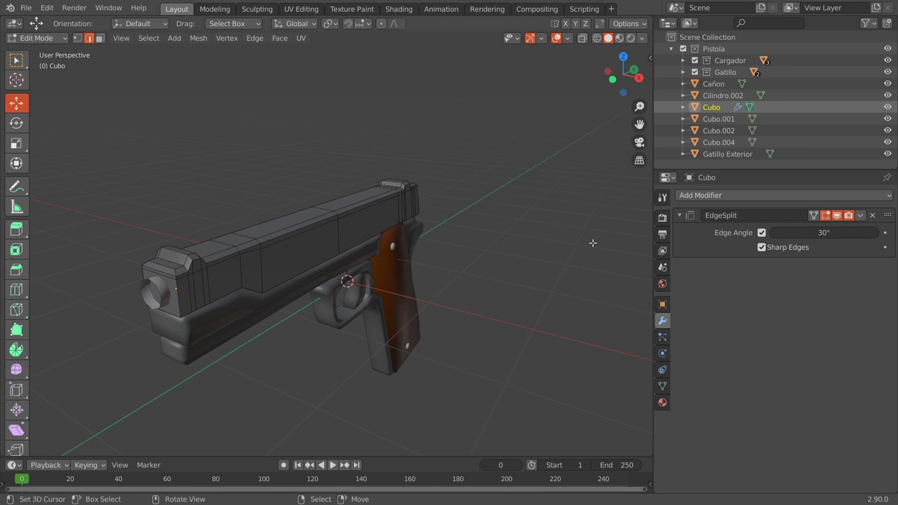
key("Tab")
Orbit around the pistol and select the part Cubo.001
left_click(533, 245)
mouse_move(529, 242)
middle_mouse_down()
mouse_move(503, 277)
mouse_move(289, 264)
mouse_move(198, 289)
mouse_move(87, 283)
mouse_move(496, 269)
mouse_move(479, 277)
middle_mouse_up()
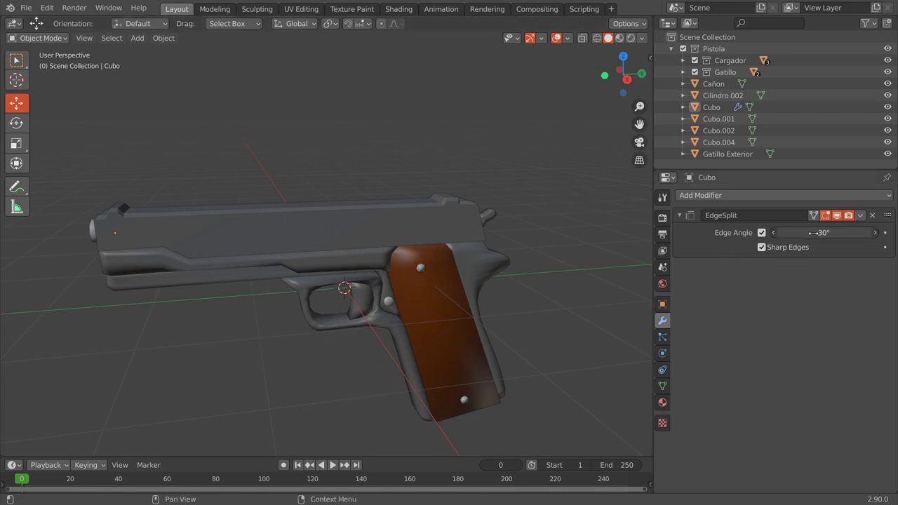
middle_click_drag(224, 254, 243, 252)
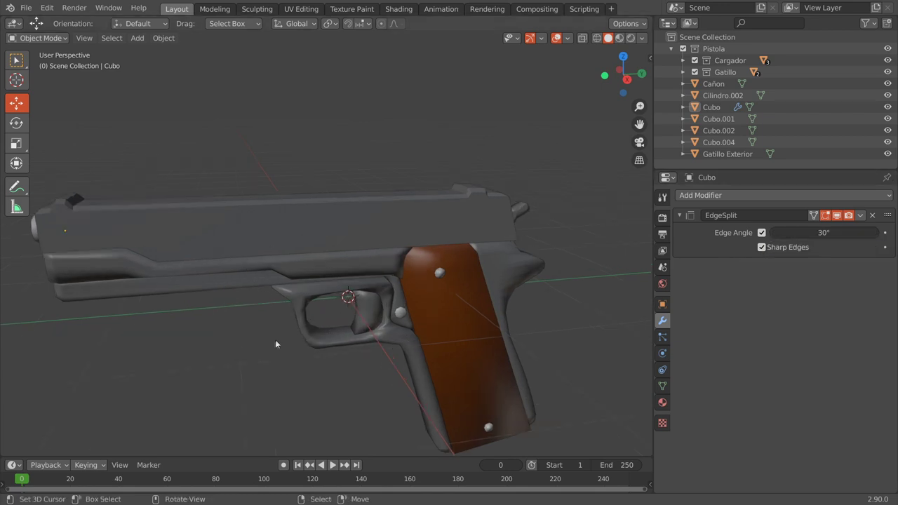
mouse_move(283, 394)
middle_mouse_down()
mouse_move(337, 378)
mouse_move(421, 253)
mouse_move(549, 245)
middle_mouse_up()
left_click(434, 232)
Enter Edit Mode on Cubo.001 and isolate it in local view from a side angle
key("Tab")
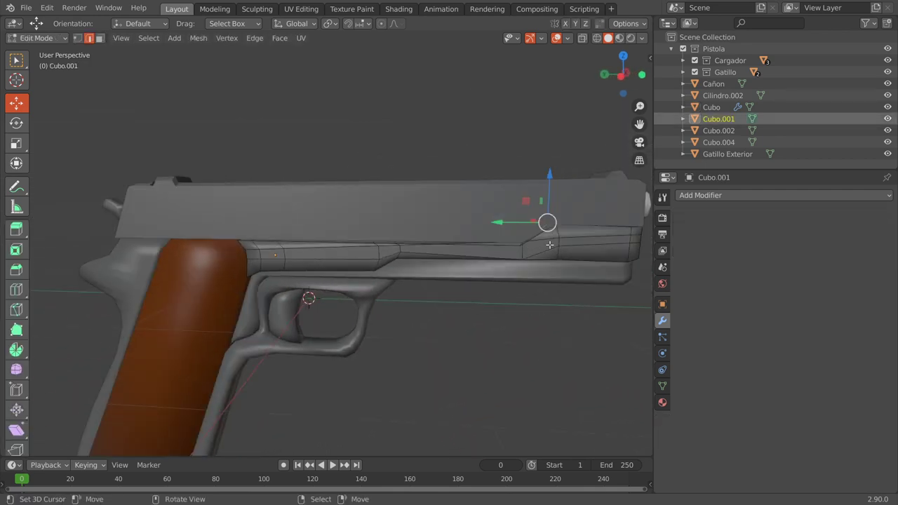
key("KP_Divide")
scroll(549, 245, "up", 2)
scroll(549, 245, "up", 3)
middle_click_drag(549, 246, 319, 290)
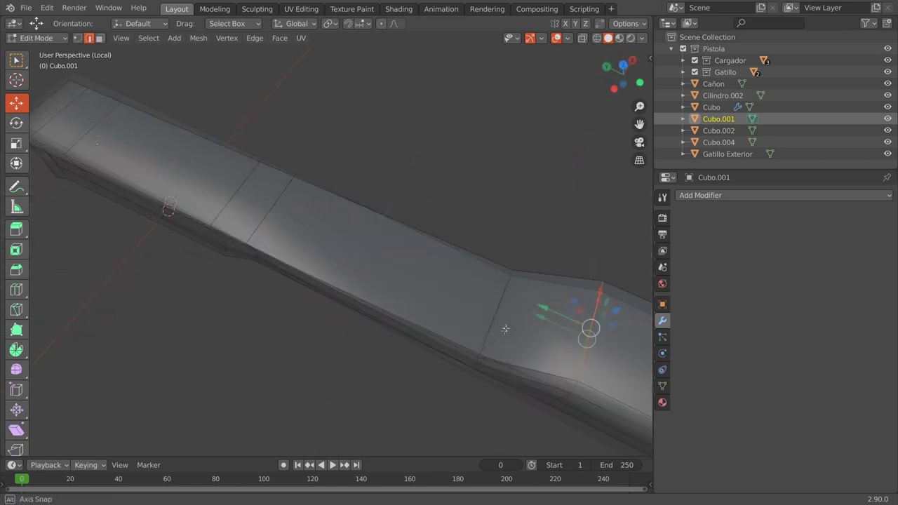
mouse_move(319, 290)
middle_mouse_down()
mouse_move(383, 265)
mouse_move(365, 256)
mouse_move(421, 240)
middle_mouse_up()
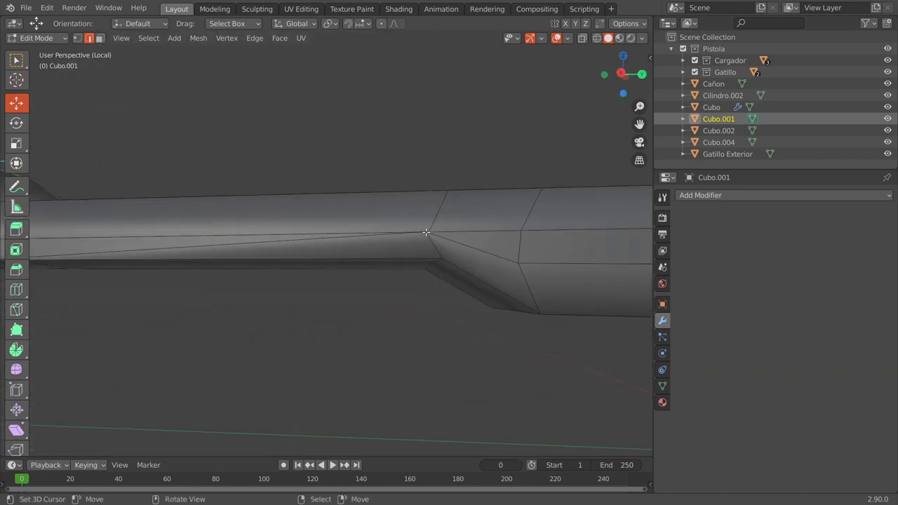
Slide the vertex where the slope begins along its edge
left_click(78, 38)
left_click(424, 233)
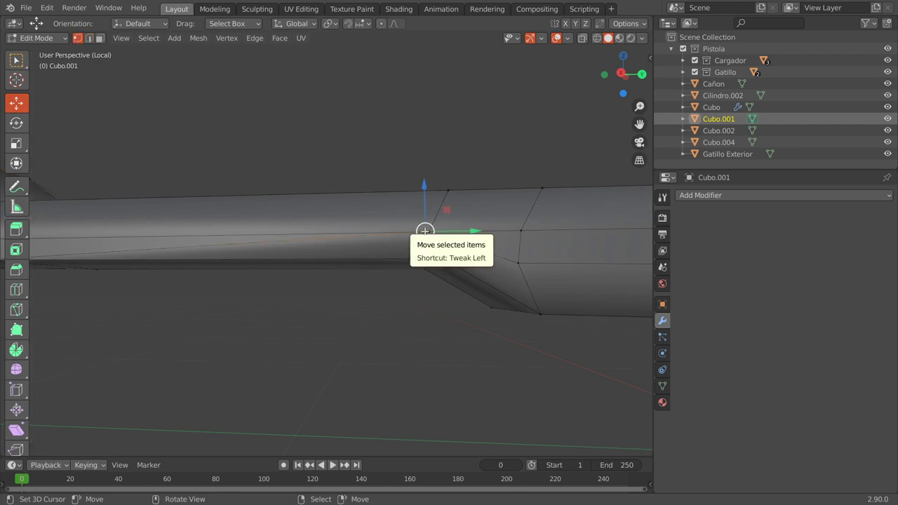
key("shift+v")
left_click(446, 268)
scroll(478, 319, "down", 2)
mouse_move(427, 307)
middle_mouse_down()
mouse_move(291, 263)
mouse_move(232, 278)
mouse_move(381, 307)
mouse_move(331, 304)
mouse_move(299, 133)
middle_mouse_up()
scroll(376, 304, "up", 5)
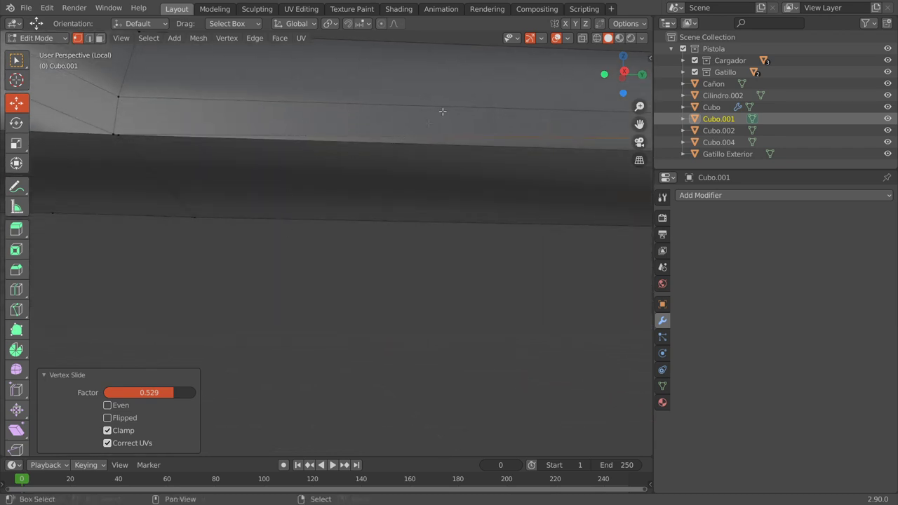
middle_click_drag(442, 112, 484, 166, "shift")
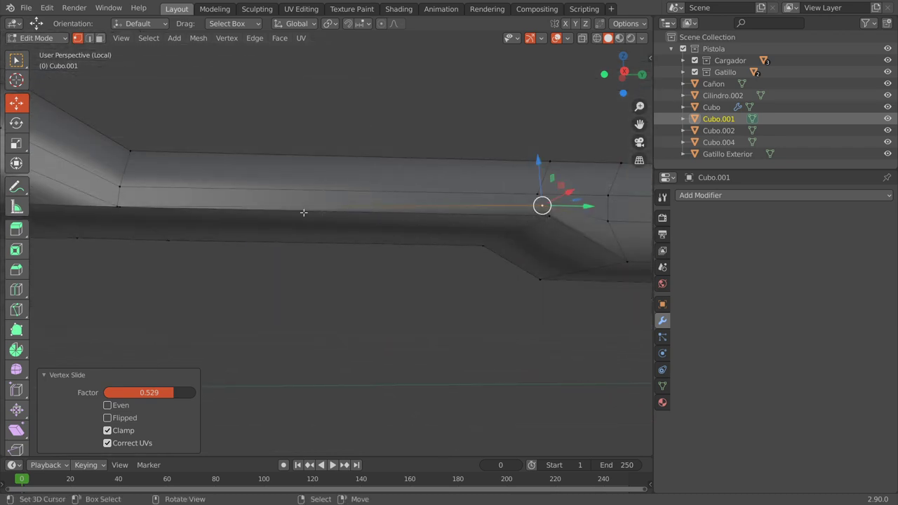
Select the horizontal edge loop at the strip's bend and slide its corner vertex by a 0.240 factor
left_click(88, 38)
left_click(232, 211, "alt")
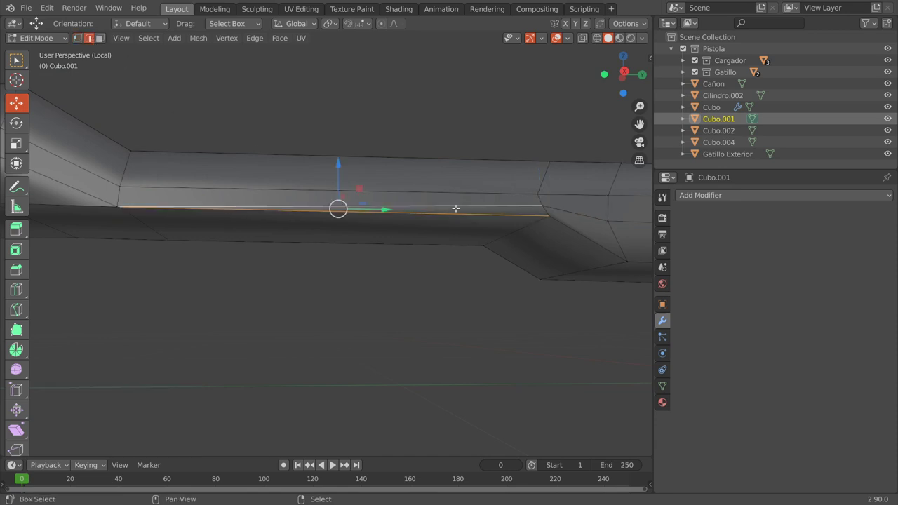
middle_click_drag(190, 215, 394, 243, "shift")
scroll(394, 243, "up", 3)
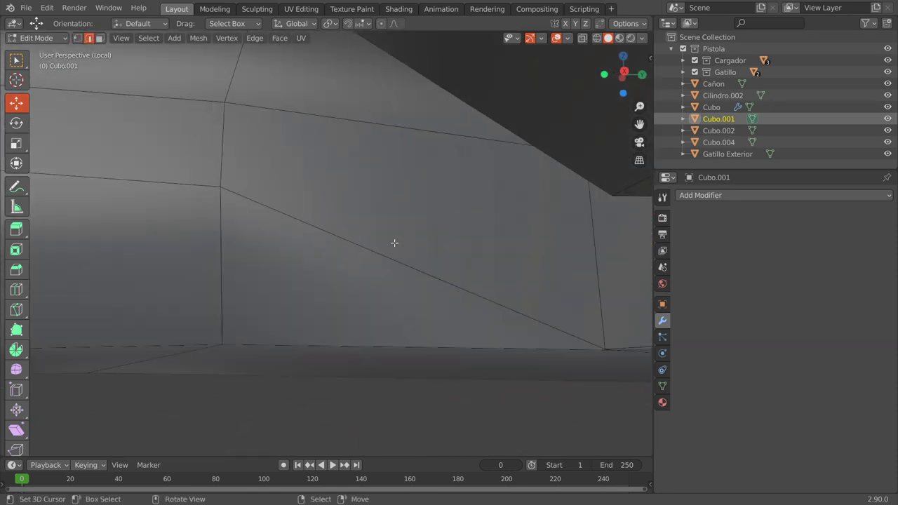
mouse_move(491, 241)
middle_mouse_down()
mouse_move(477, 251)
mouse_move(269, 263)
mouse_move(287, 258)
middle_mouse_up()
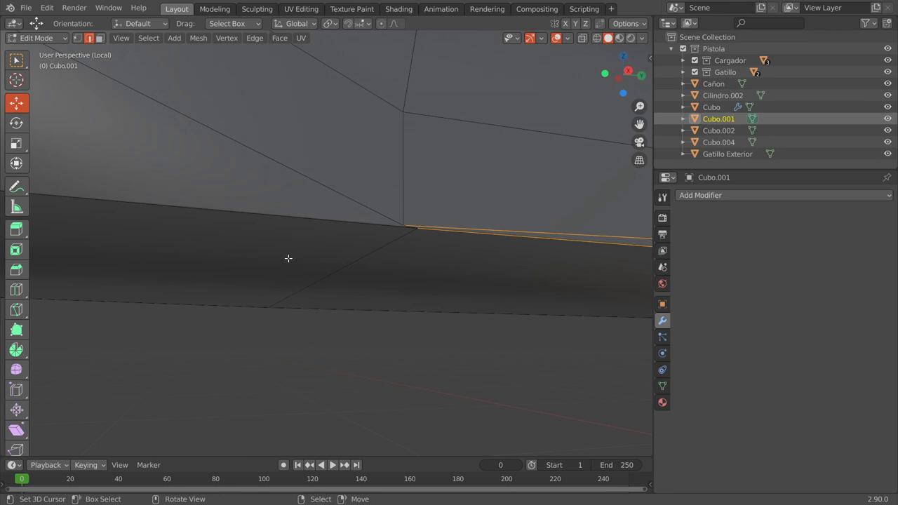
key("KP_Decimal")
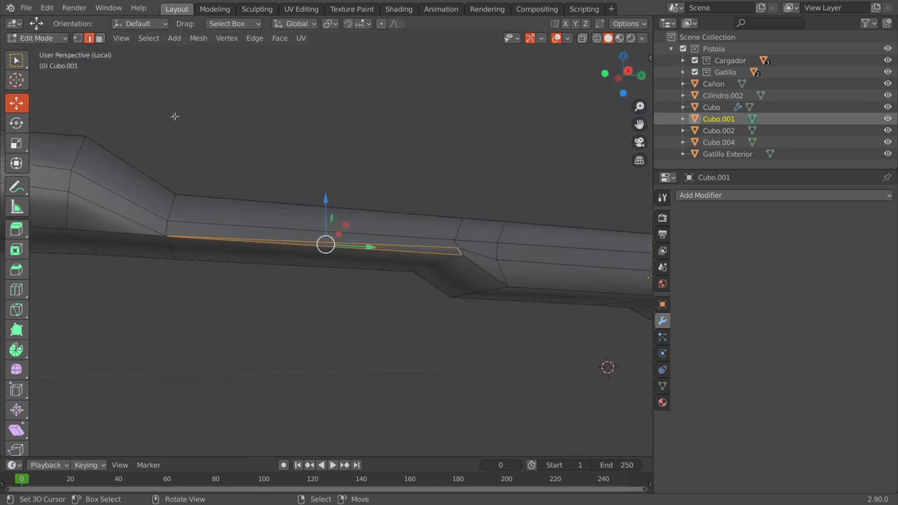
scroll(192, 243, "up", 5)
scroll(193, 241, "up", 2)
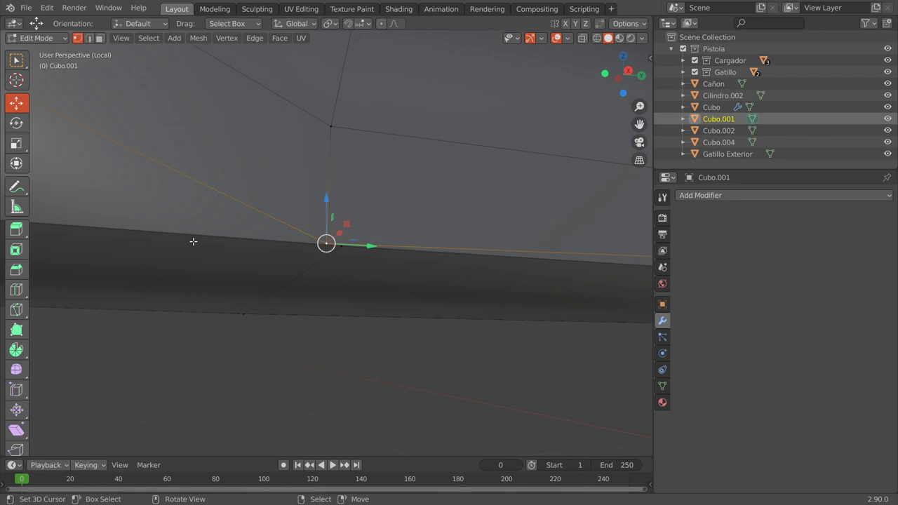
middle_click_drag(193, 241, 337, 297)
key("g")
key("g")
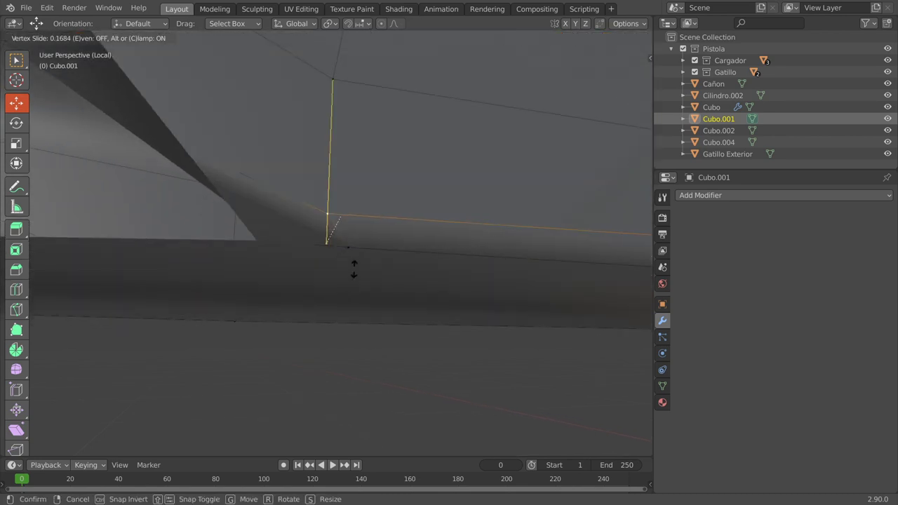
left_click(354, 268)
Raise the selected vertex about 0.012 m along Z to reshape the step
scroll(353, 264, "down", 3)
scroll(381, 295, "down", 2)
scroll(381, 294, "down", 2)
mouse_move(380, 294)
middle_mouse_down()
mouse_move(368, 314)
mouse_move(360, 288)
middle_mouse_up()
left_click_drag(331, 201, 330, 195)
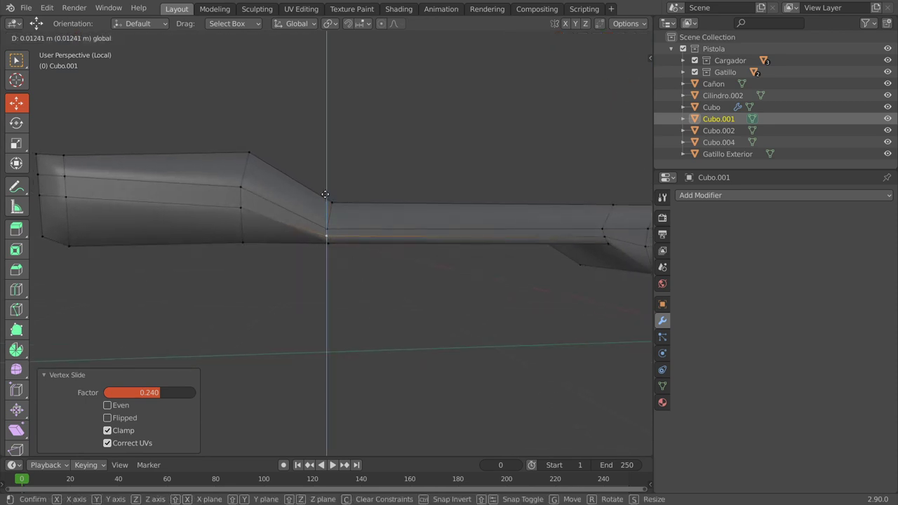
mouse_move(330, 195)
middle_mouse_down()
mouse_move(358, 203)
mouse_move(292, 305)
mouse_move(237, 277)
mouse_move(236, 293)
middle_mouse_up()
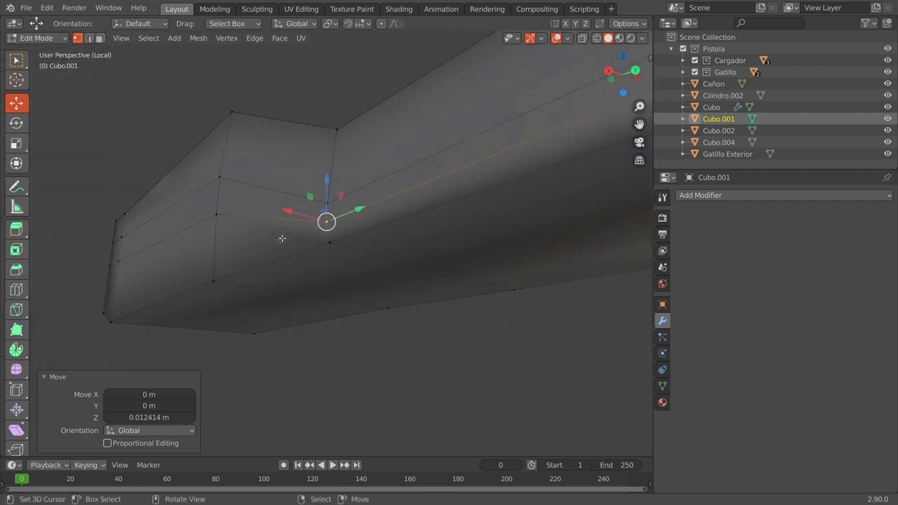
middle_click_drag(315, 232, 330, 210)
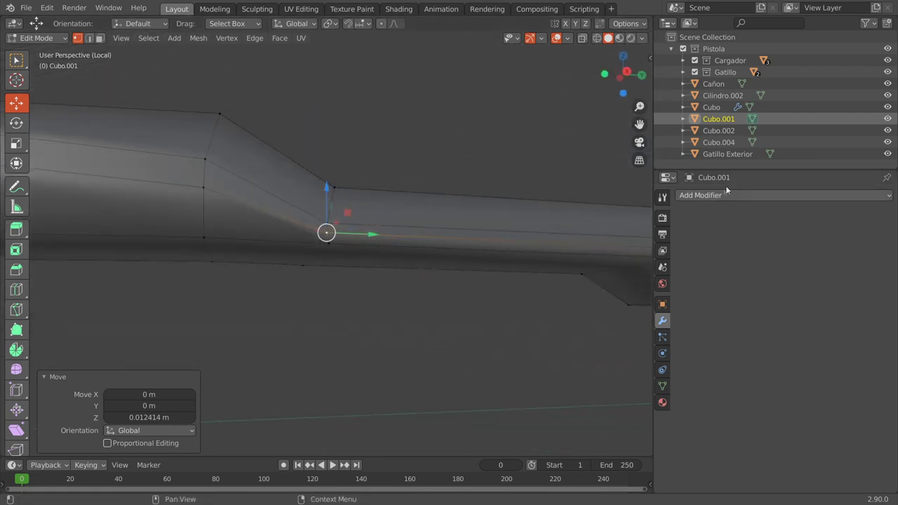
Add an Edge Split modifier with a 27° edge angle to Cubo.001 and check the shading
left_click(713, 195)
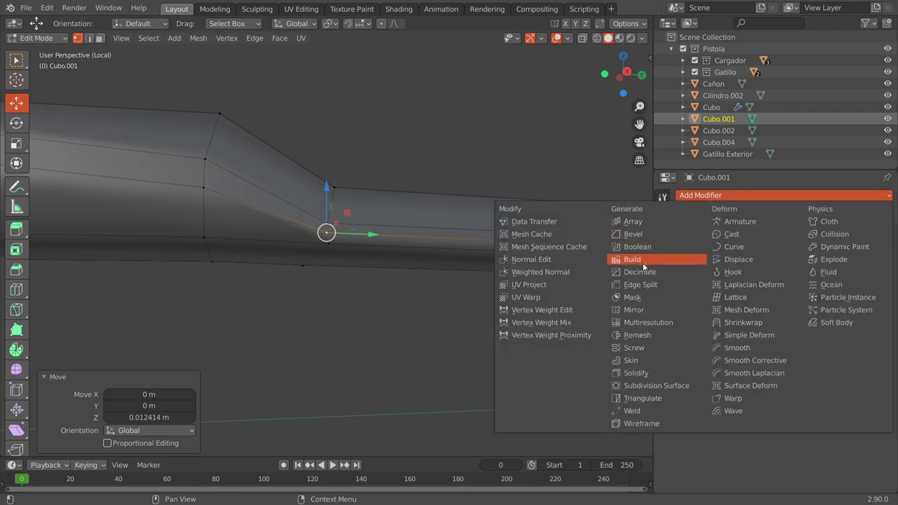
left_click(635, 287)
scroll(491, 317, "down", 3)
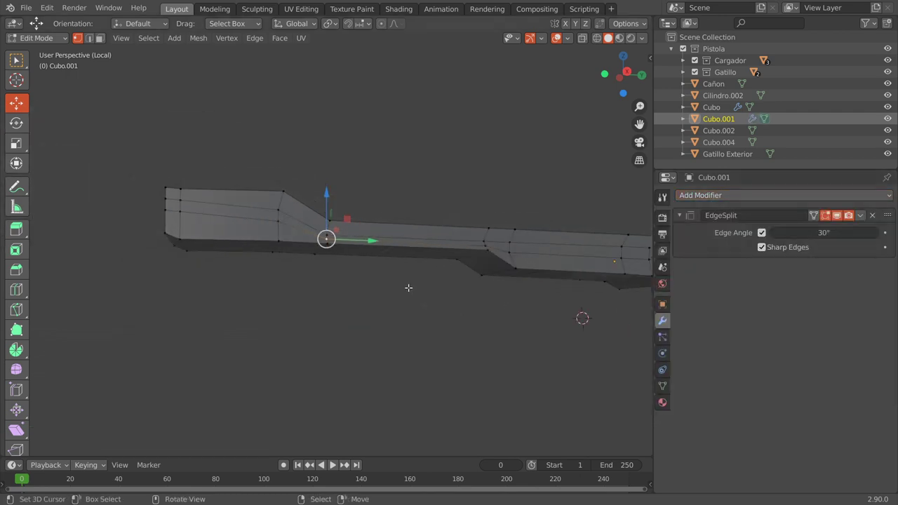
middle_click_drag(581, 316, 575, 290)
mouse_move(833, 231)
left_mouse_down()
mouse_move(841, 232)
mouse_move(832, 232)
left_mouse_up()
key("Tab")
middle_click_drag(393, 280, 285, 309)
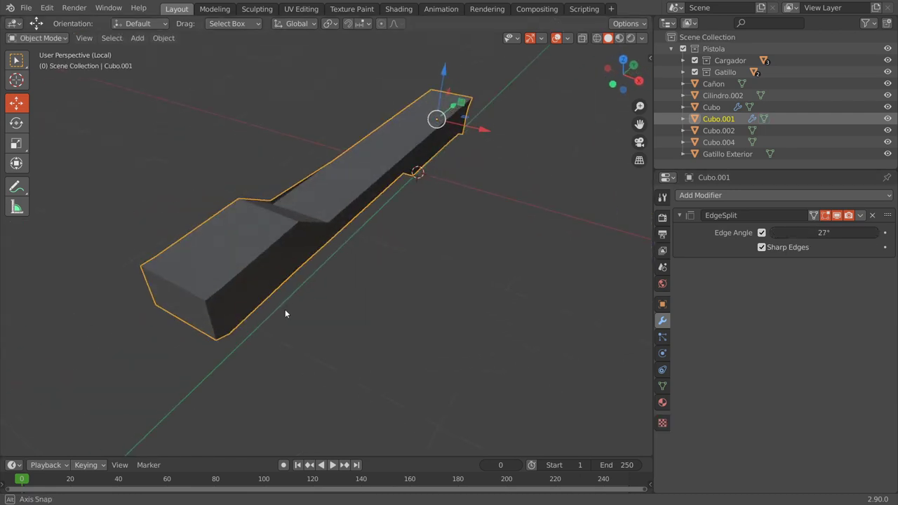
key("Tab")
Bevel the long edge loop along the strip of Cubo.001
middle_click_drag(348, 208, 298, 246)
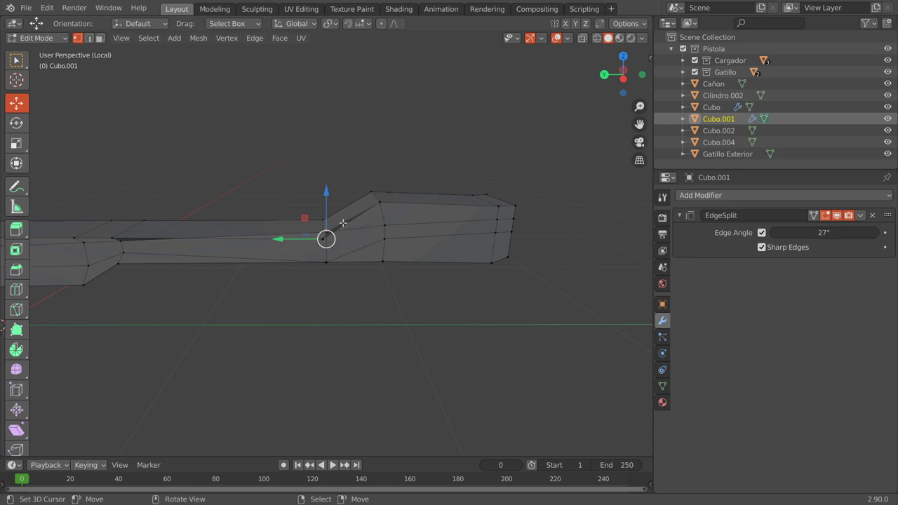
scroll(224, 258, "down", 2)
scroll(99, 260, "down", 2)
mouse_move(86, 261)
middle_mouse_down()
mouse_move(429, 335)
mouse_move(324, 261)
mouse_move(331, 303)
mouse_move(294, 267)
middle_mouse_up()
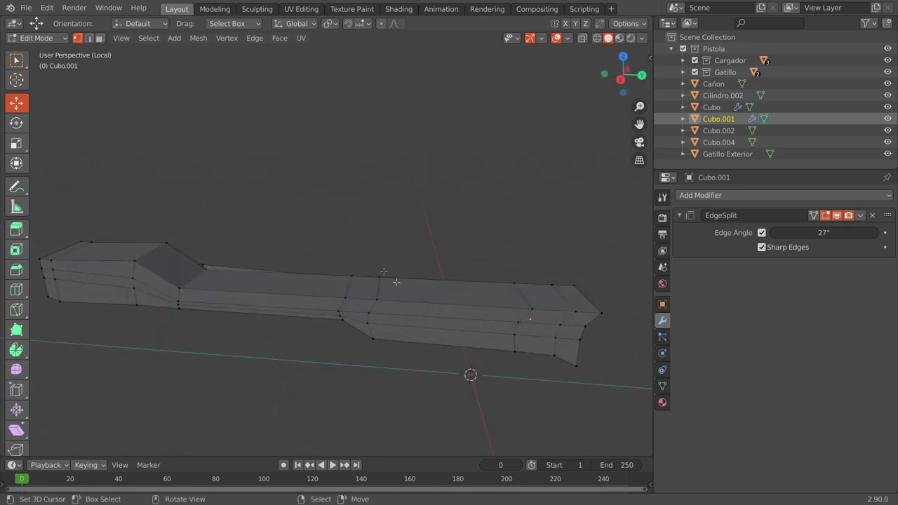
left_click(88, 38)
left_click(428, 303)
left_click(428, 303, "alt")
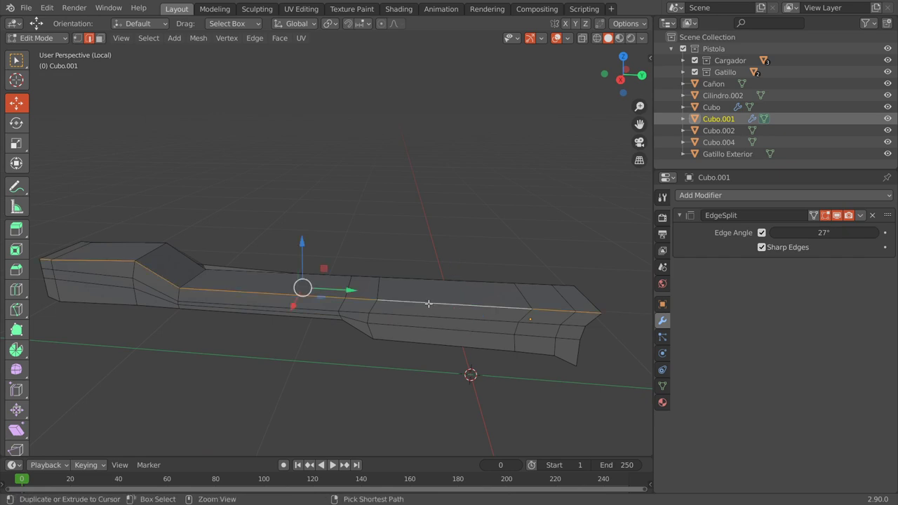
key("ctrl+b")
left_click(451, 308)
mouse_move(451, 308)
middle_mouse_down()
mouse_move(449, 262)
mouse_move(456, 268)
mouse_move(383, 242)
mouse_move(507, 269)
mouse_move(504, 278)
middle_mouse_up()
key("Tab")
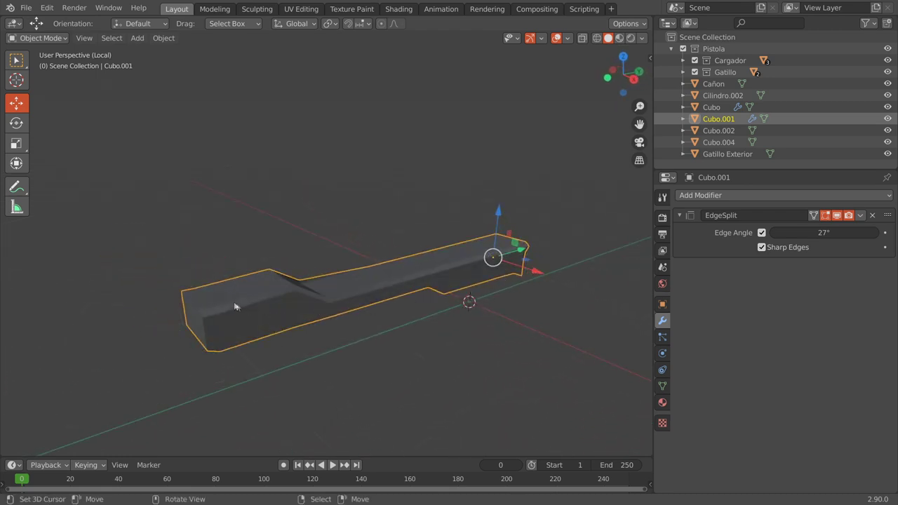
Slide the notch vertex along its edge by a 0.337 factor
key("Tab")
mouse_move(407, 298)
middle_mouse_down()
mouse_move(353, 327)
mouse_move(449, 308)
mouse_move(563, 311)
middle_mouse_up()
scroll(519, 301, "up", 2)
scroll(435, 288, "up", 2)
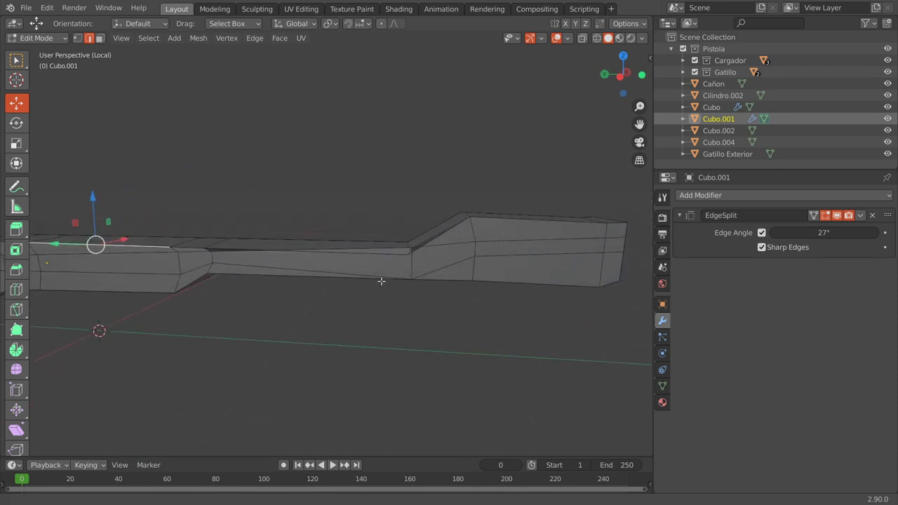
scroll(383, 281, "up", 2)
middle_click_drag(383, 280, 344, 288, "shift")
left_click(78, 38)
left_click(413, 258)
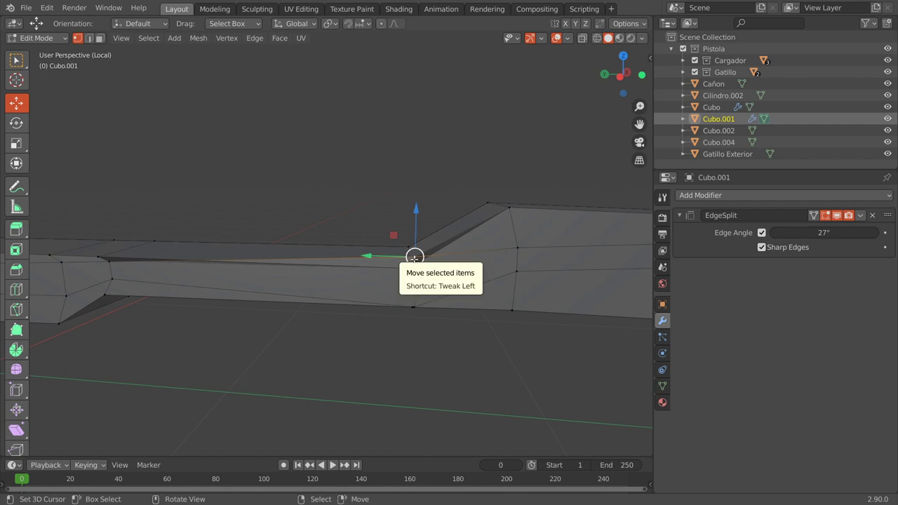
key("g")
key("g")
left_click(411, 275)
scroll(134, 297, "down", 3)
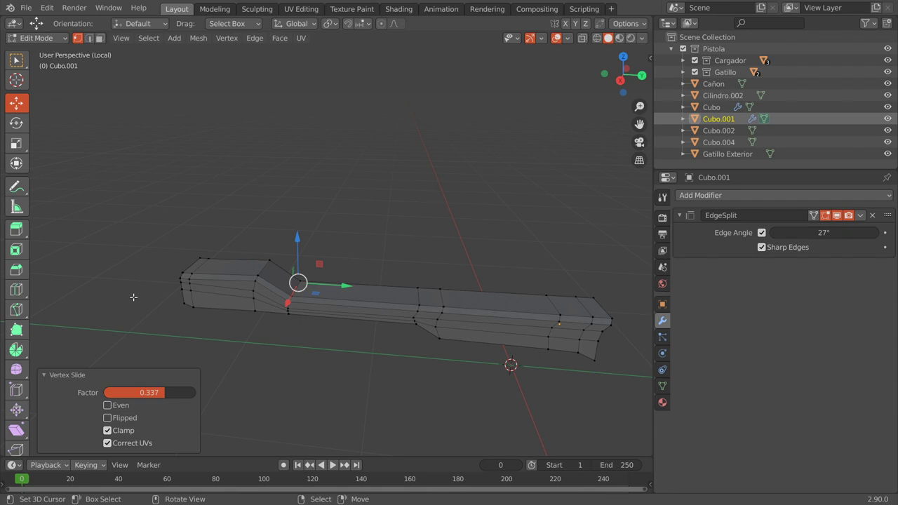
middle_click_drag(276, 275, 446, 325)
Select the pistol's slide Cubo and orbit around the whole pistol
left_click(360, 137)
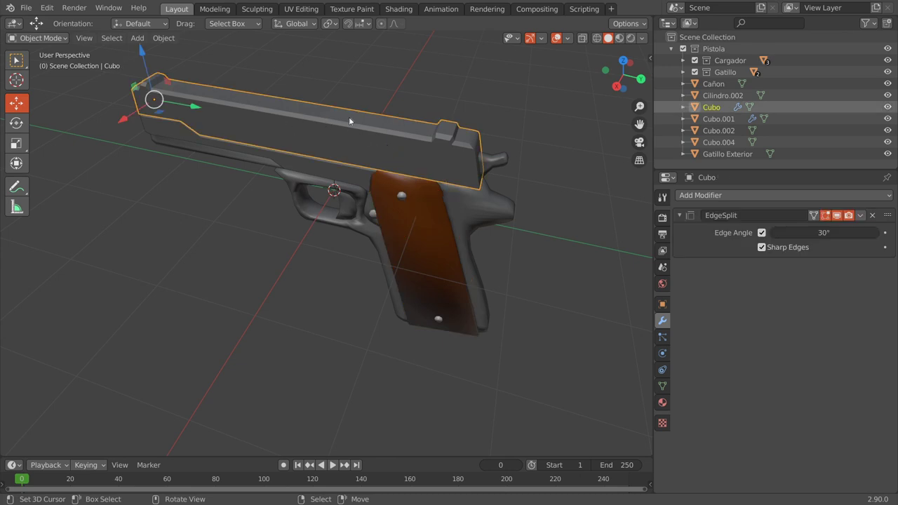
mouse_move(476, 356)
middle_mouse_down()
mouse_move(477, 252)
mouse_move(286, 145)
middle_mouse_up()
middle_click_drag(495, 268, 421, 237)
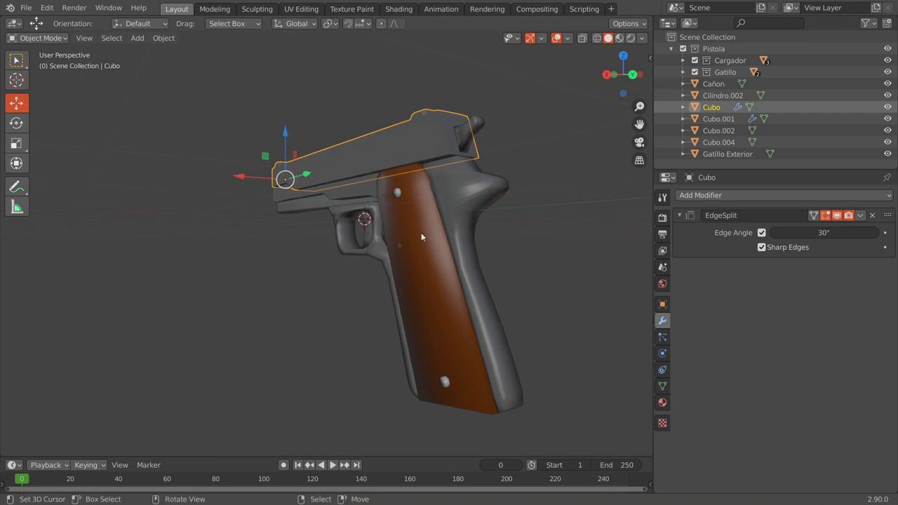
mouse_move(489, 379)
middle_mouse_down()
mouse_move(555, 351)
mouse_move(600, 372)
middle_mouse_up()
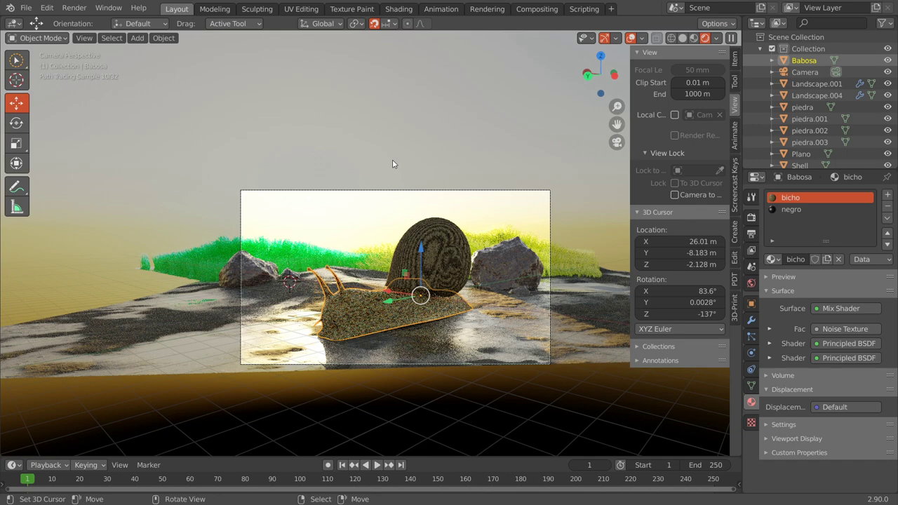
In solid shading, lower the rock piedra 1 m along Z
left_click(684, 39)
mouse_move(561, 176)
middle_mouse_down()
mouse_move(494, 239)
mouse_move(395, 260)
middle_mouse_up()
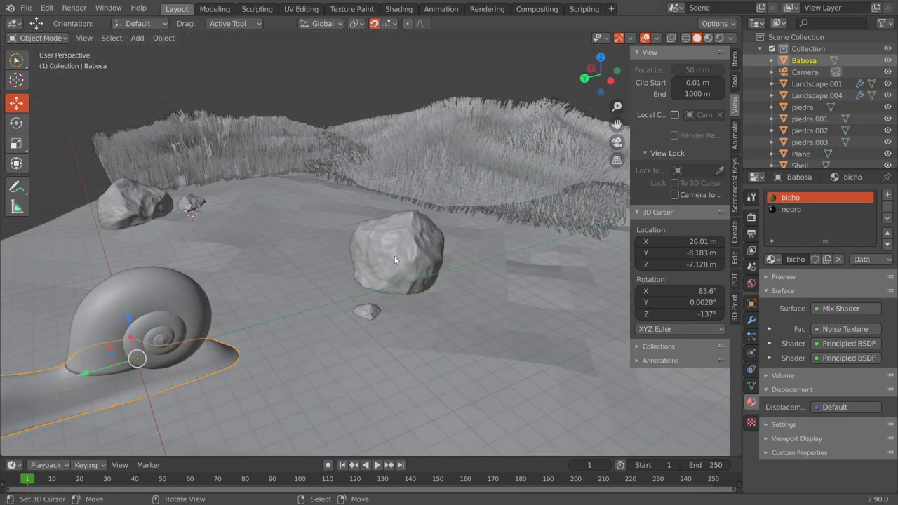
left_click(394, 259)
mouse_move(394, 260)
middle_mouse_down()
mouse_move(430, 242)
mouse_move(485, 249)
mouse_move(492, 260)
middle_mouse_up()
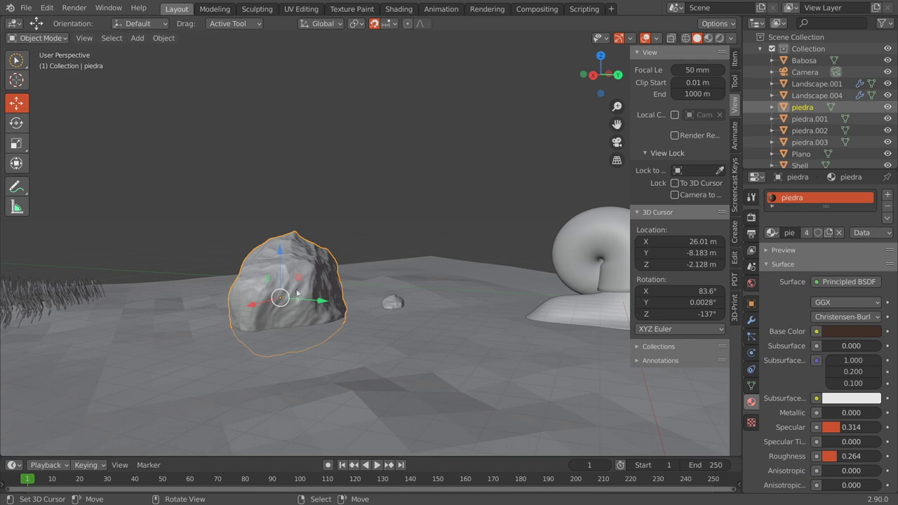
mouse_move(313, 295)
middle_mouse_down()
mouse_move(148, 308)
mouse_move(351, 263)
mouse_move(382, 242)
middle_mouse_up()
key("g")
key("z")
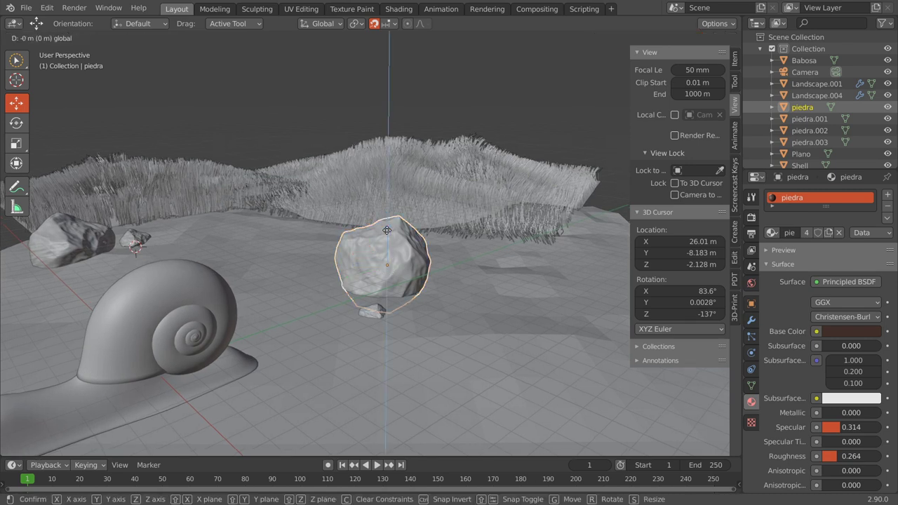
left_click(387, 242)
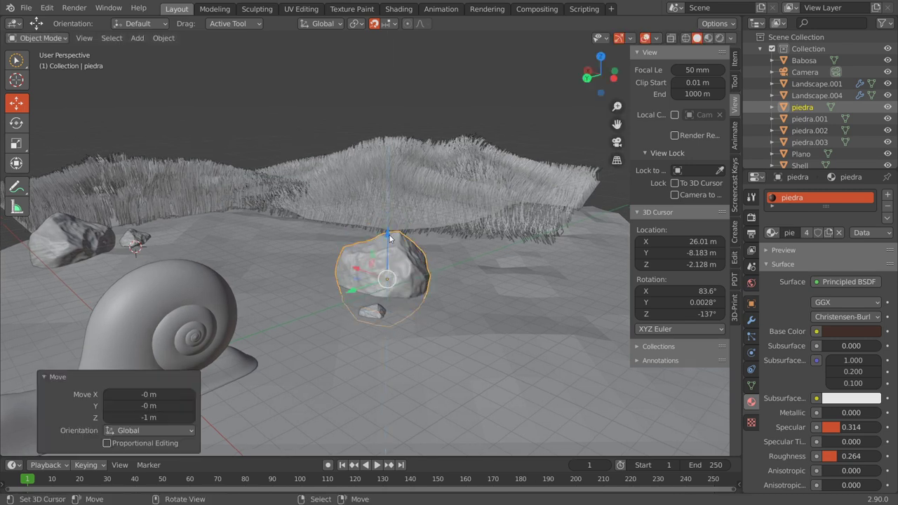
Select the small rock piedra.002, view through the camera, then select the snail shell
left_click(371, 312)
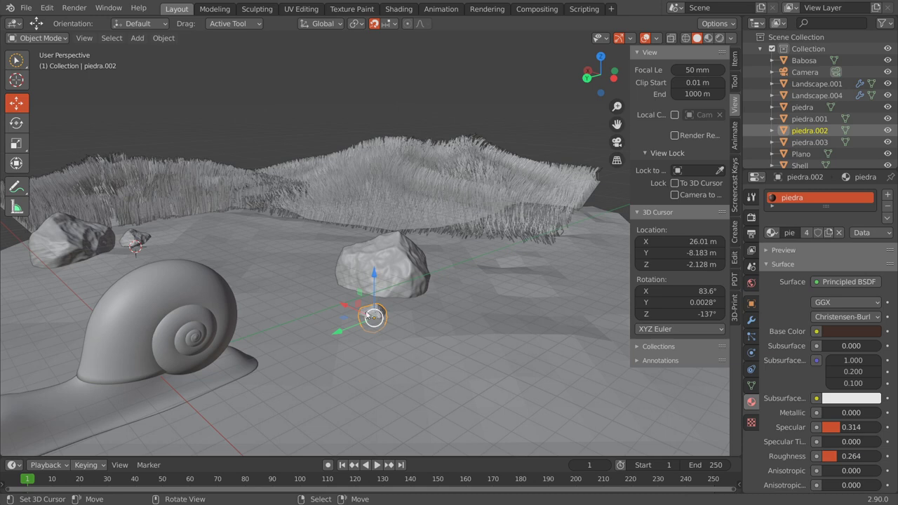
scroll(332, 352, "down", 2)
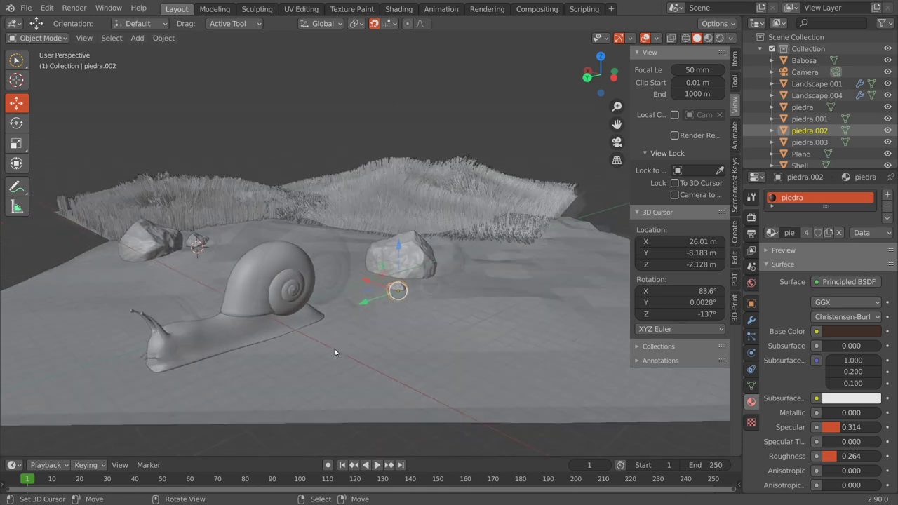
key("KP_0")
left_click(413, 127)
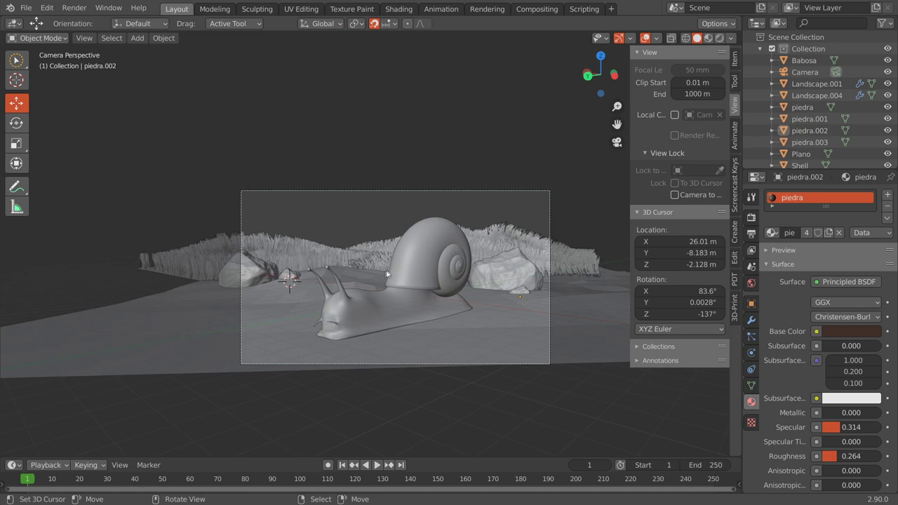
left_click(435, 266)
Inspect the snail shell's spiral mesh in Edit Mode, then orbit to a side view
scroll(434, 266, "up", 3)
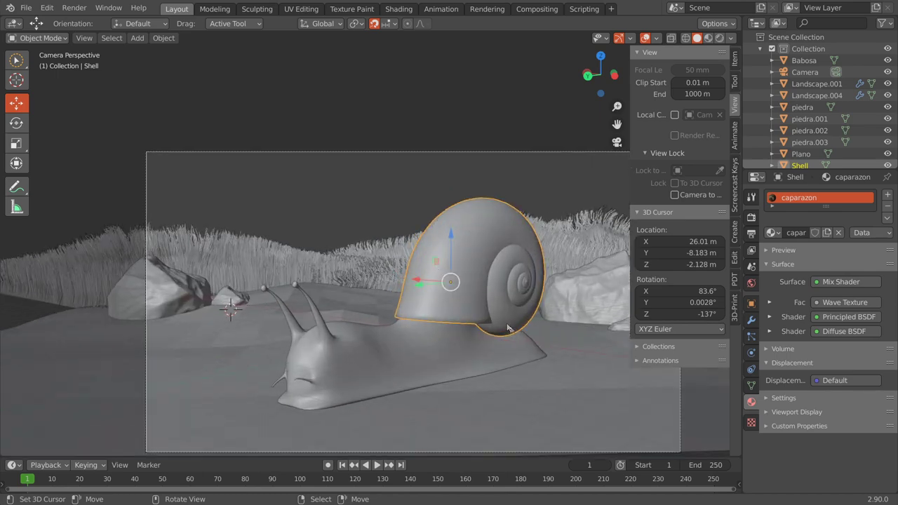
middle_click_drag(508, 329, 362, 303)
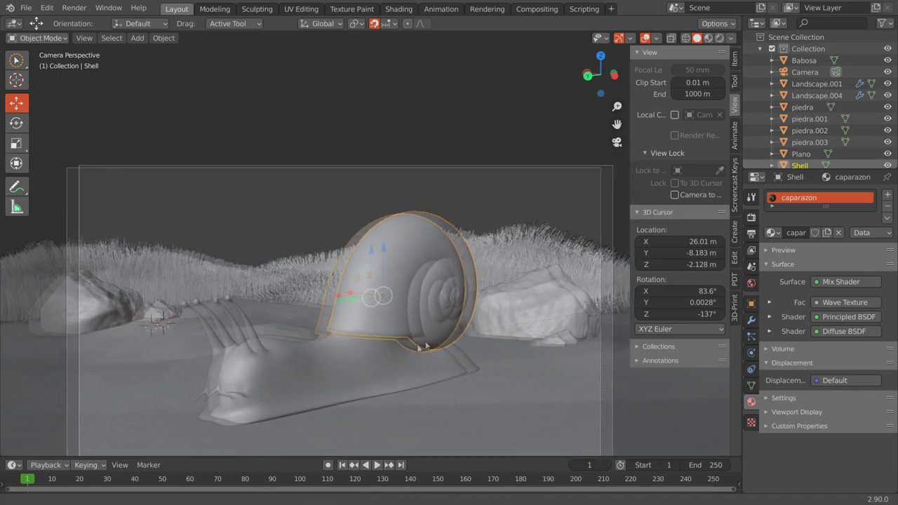
scroll(352, 273, "up", 5)
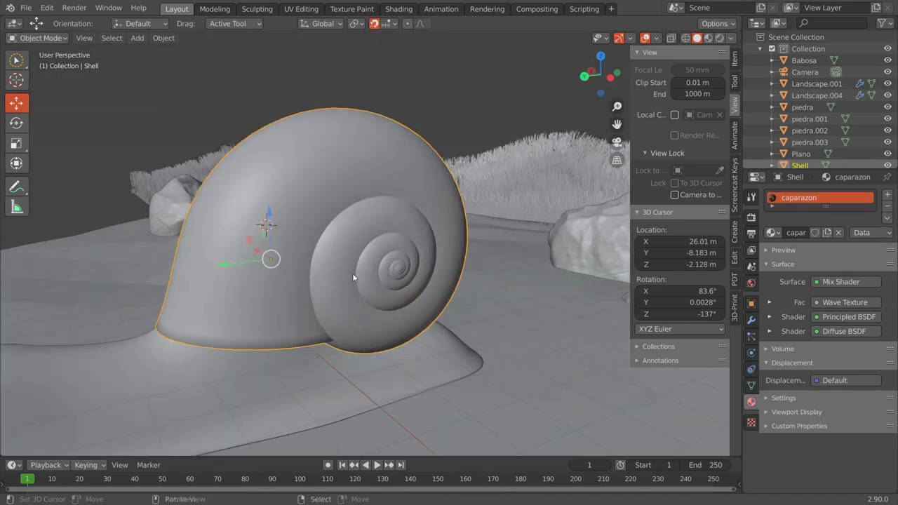
scroll(352, 273, "down", 2)
key("Tab")
scroll(326, 242, "up", 5)
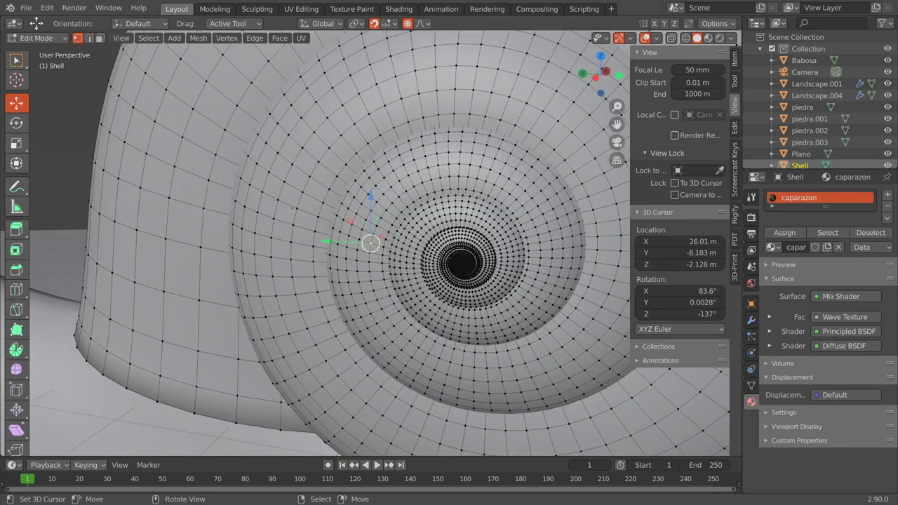
scroll(356, 123, "down", 2)
middle_click_drag(392, 175, 356, 124)
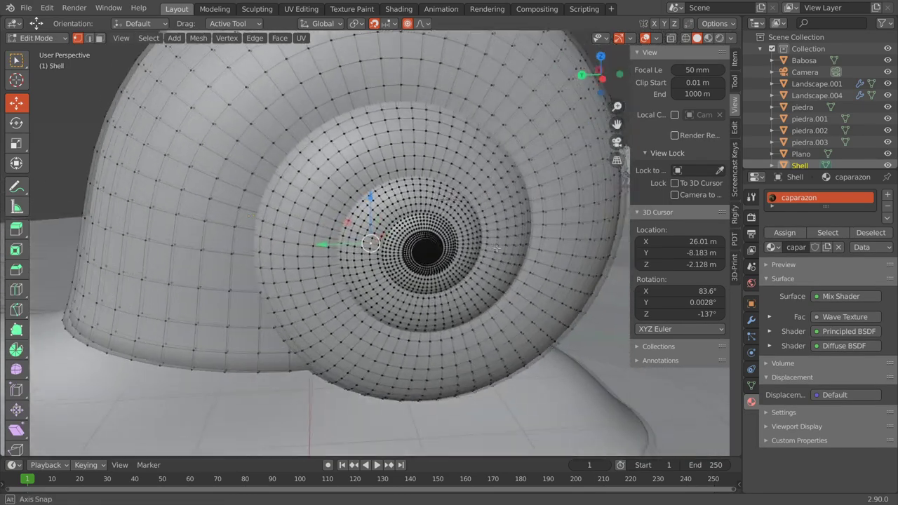
key("Tab")
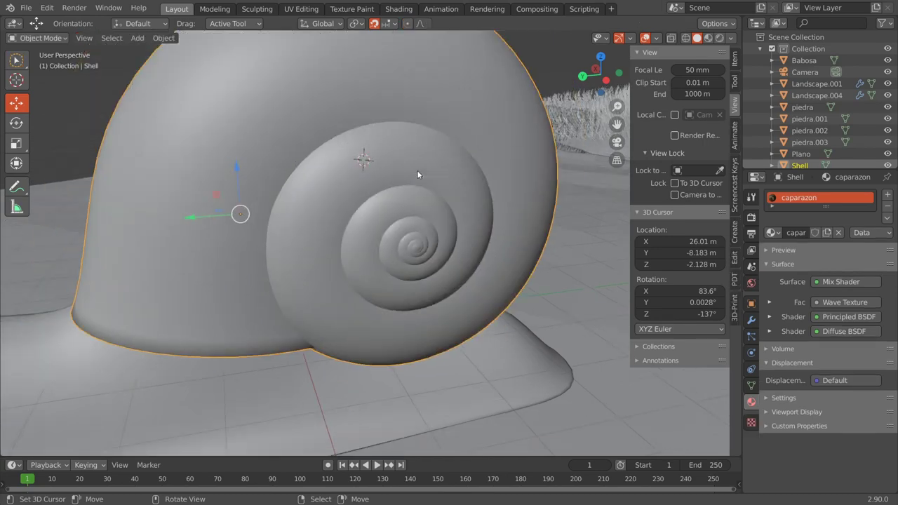
scroll(421, 161, "down", 2)
scroll(276, 271, "down", 3)
middle_click_drag(280, 236, 380, 259)
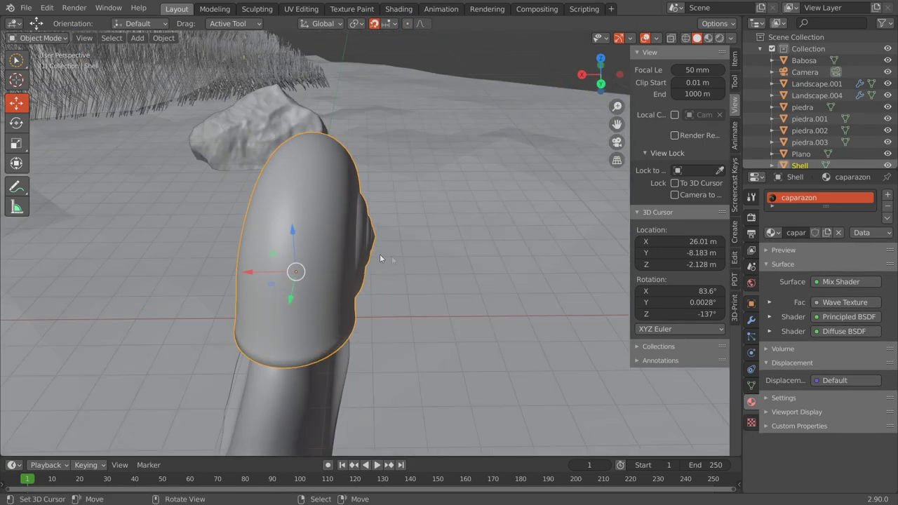
mouse_move(276, 235)
middle_mouse_down()
mouse_move(710, 211)
mouse_move(630, 187)
mouse_move(415, 223)
mouse_move(165, 212)
mouse_move(264, 239)
middle_mouse_up()
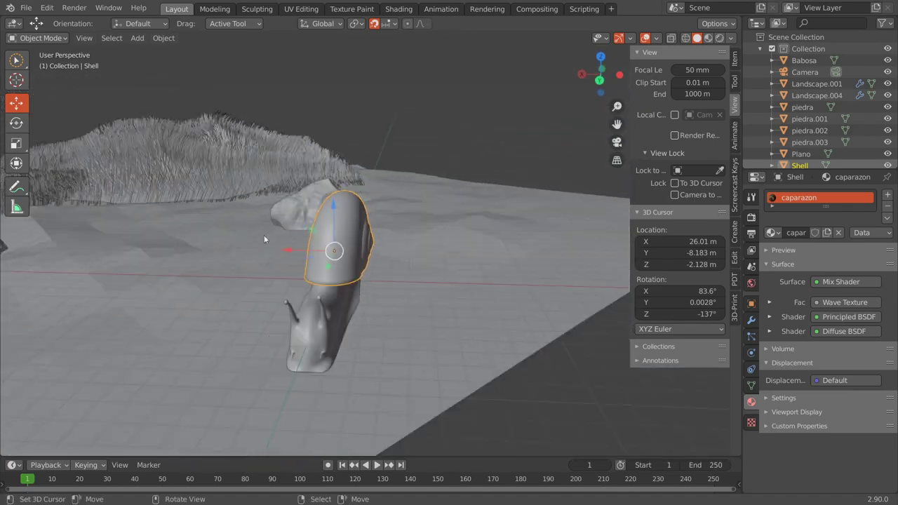
Inspect the body Babosa's mesh in Edit Mode, return to camera view, and switch to the Shading workspace
left_click(312, 343)
middle_click_drag(312, 338, 328, 319)
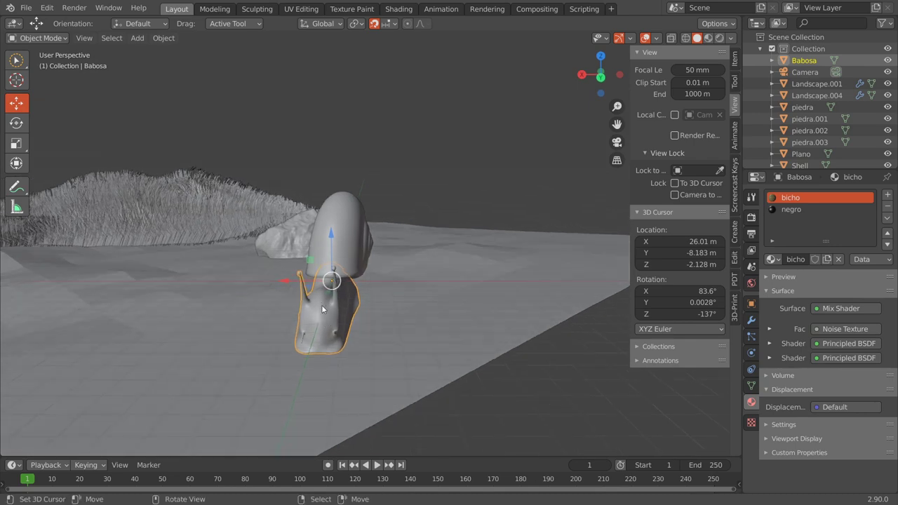
middle_click_drag(259, 312, 211, 315)
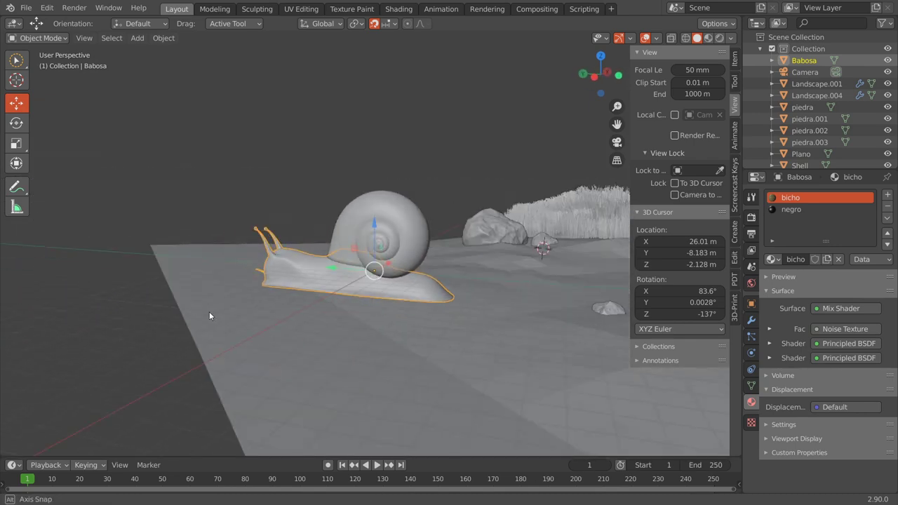
key("KP_Decimal")
scroll(379, 290, "up", 2)
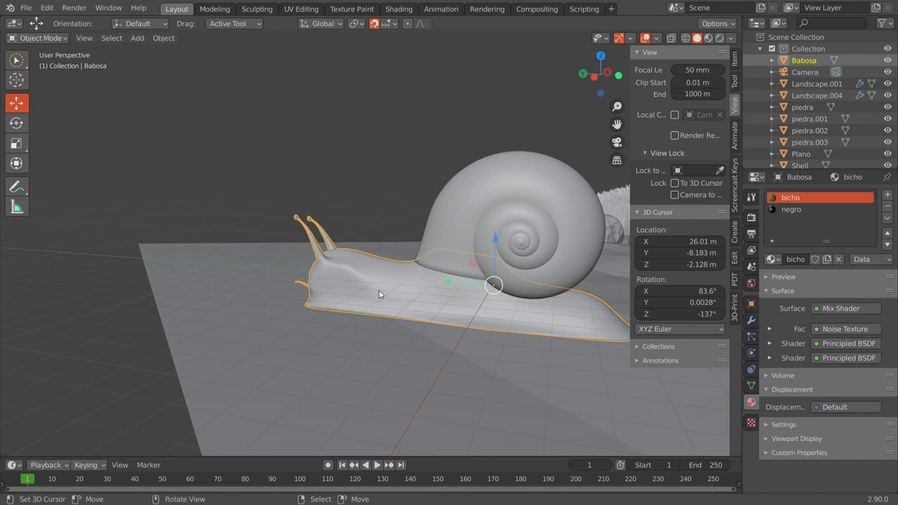
key("Tab")
mouse_move(379, 291)
middle_mouse_down()
mouse_move(378, 319)
mouse_move(385, 284)
mouse_move(351, 302)
middle_mouse_up()
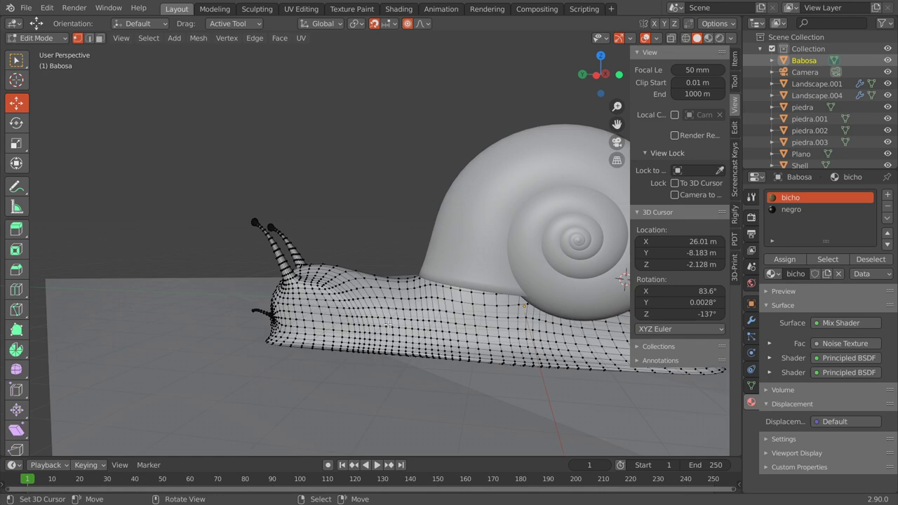
key("KP_0")
key("Tab")
left_click(397, 9)
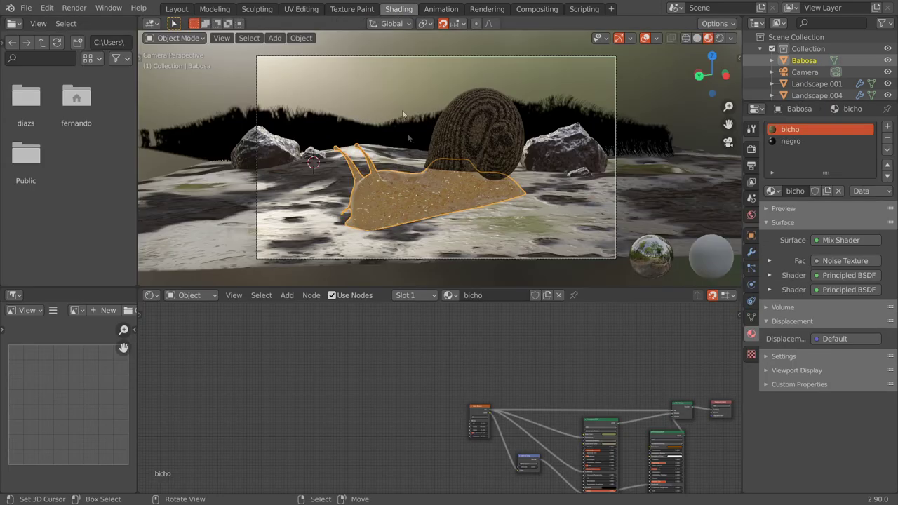
middle_click_drag(419, 222, 341, 255)
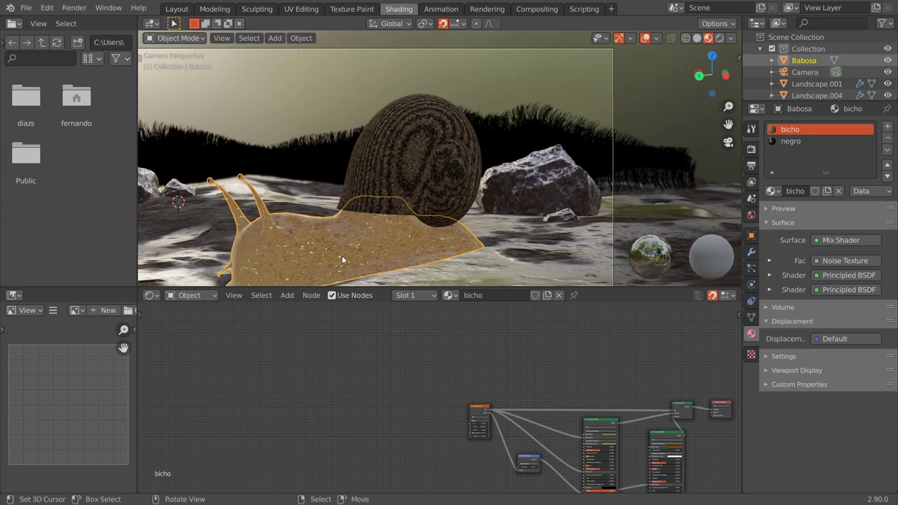
key("KP_0")
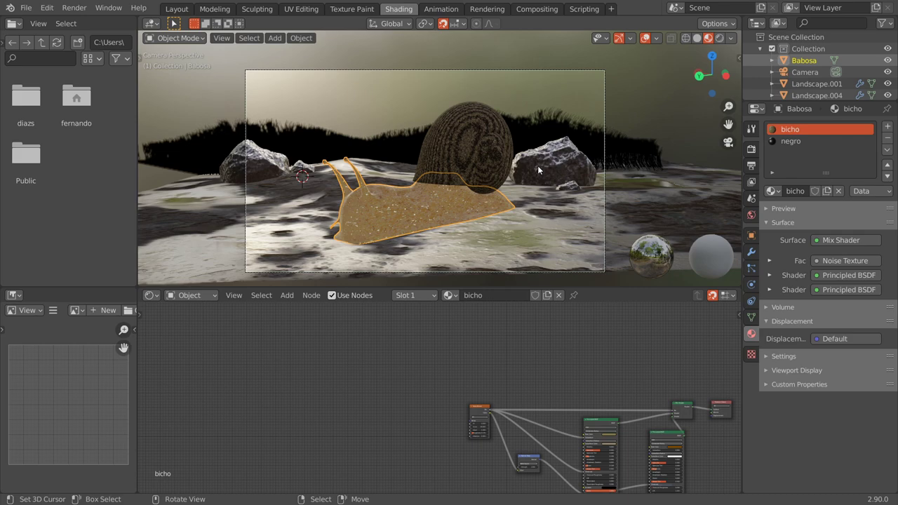
mouse_move(537, 166)
middle_mouse_down()
mouse_move(480, 46)
mouse_move(492, 76)
middle_mouse_up()
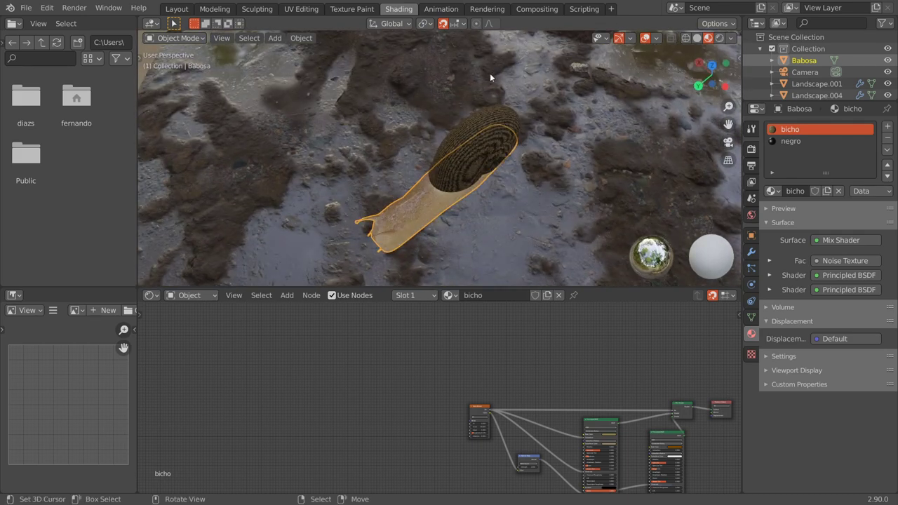
key("KP_0")
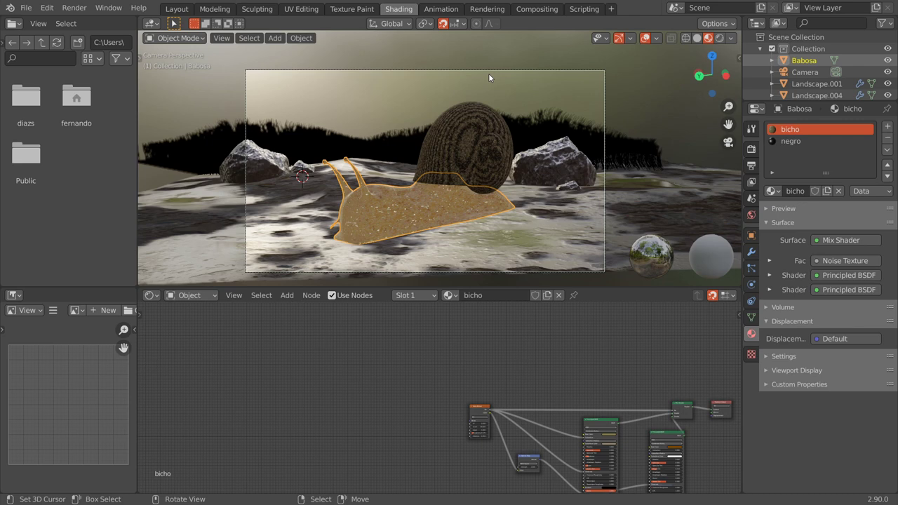
scroll(488, 73, "down", 4)
Fit the node tree, orbit to a low side view in Solid shading, and select the camera
key("Home")
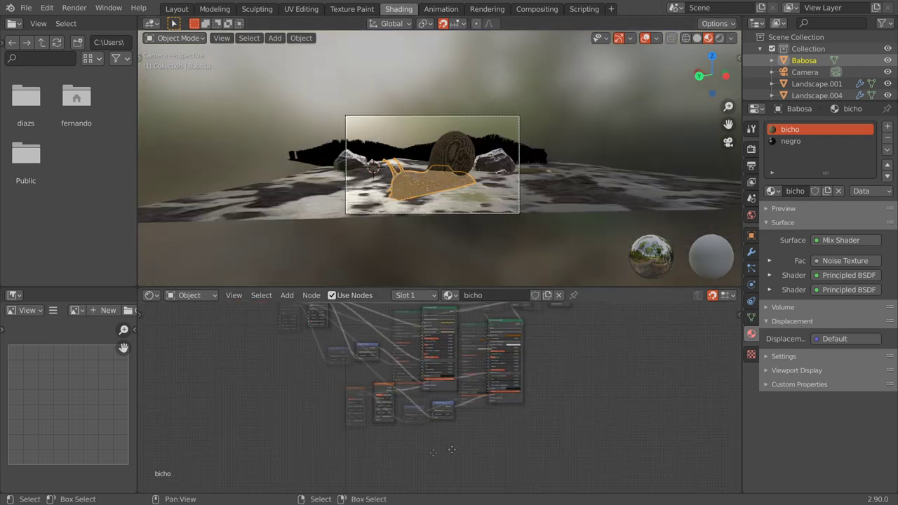
scroll(430, 328, "up", 2)
scroll(429, 329, "up", 2)
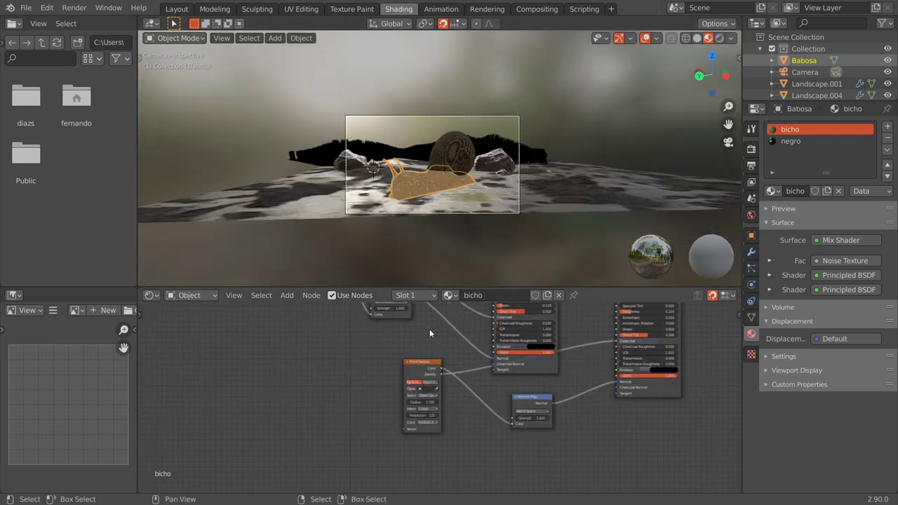
scroll(429, 330, "up", 5, "shift")
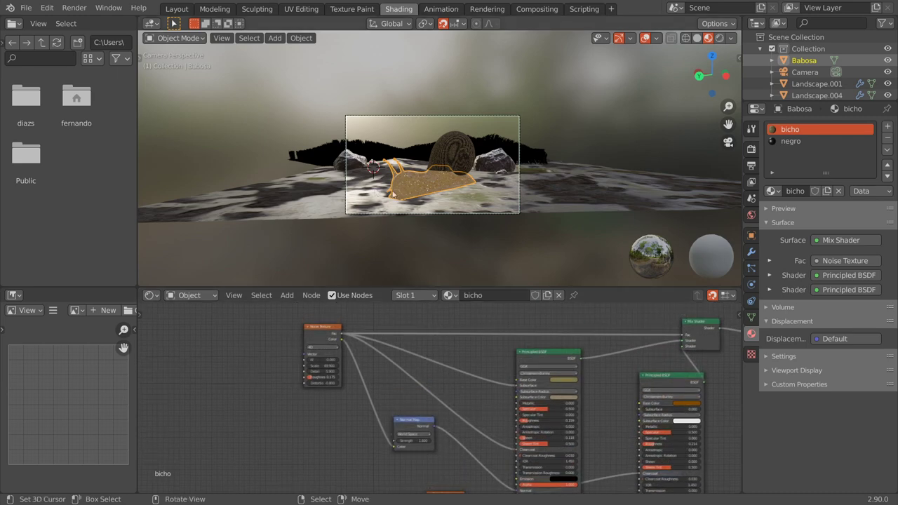
middle_click_drag(447, 197, 570, 186)
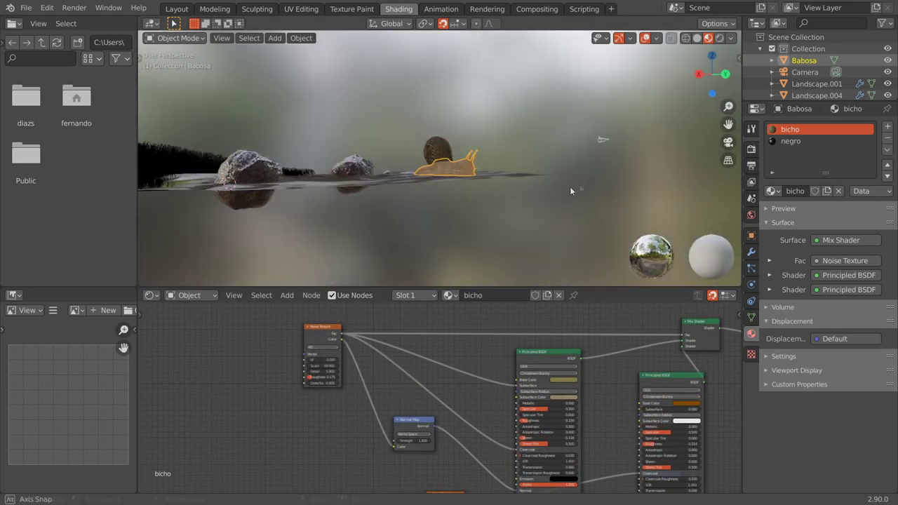
left_click(696, 38)
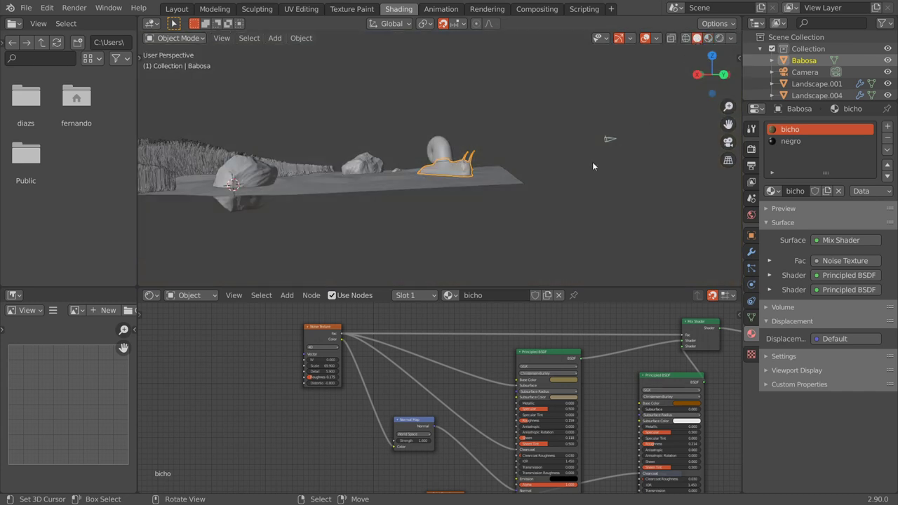
left_click(620, 139)
Move the camera to about (-14.7, 17.9, 11.8) m, restore Material Preview, and reselect Babosa
key("g")
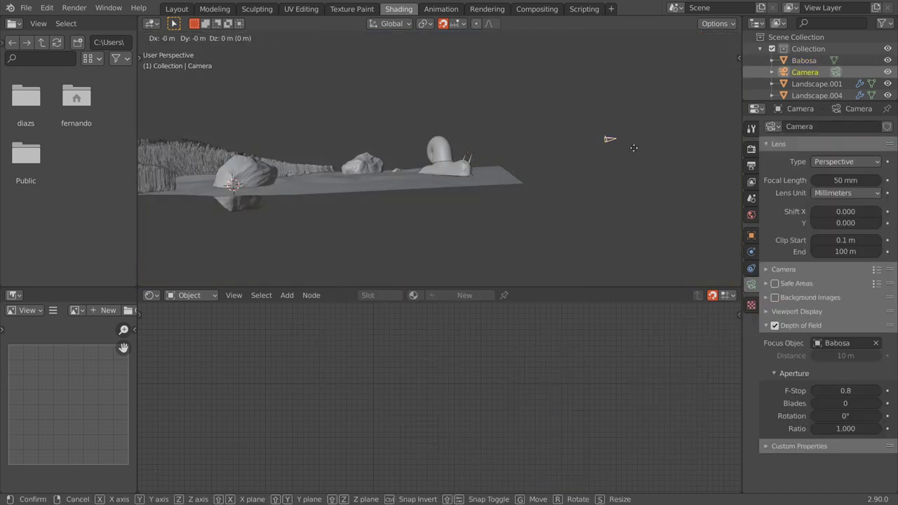
left_click(565, 120)
key("KP_0")
key("n")
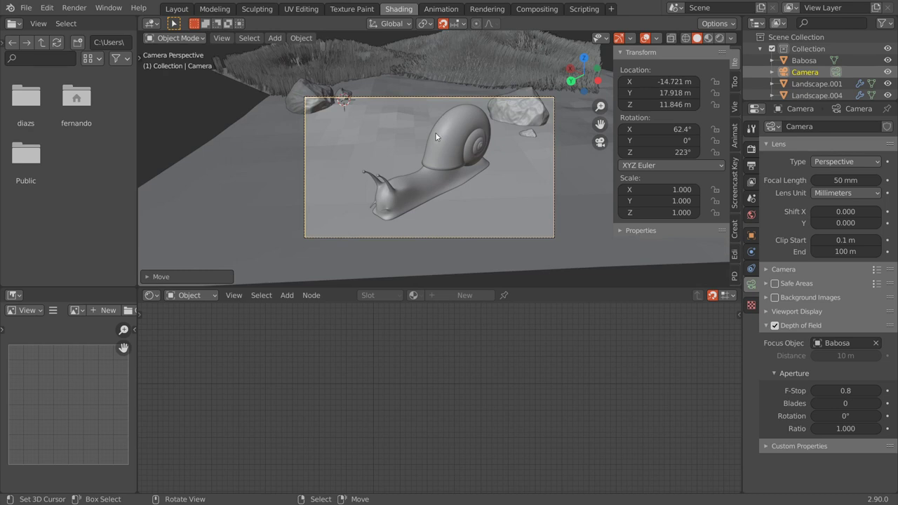
left_click(707, 38)
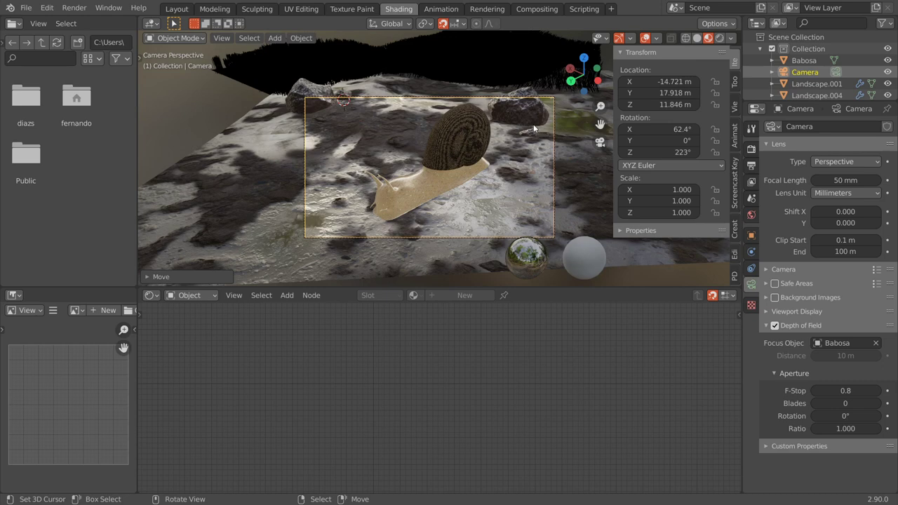
scroll(533, 128, "up", 5)
left_click(409, 241)
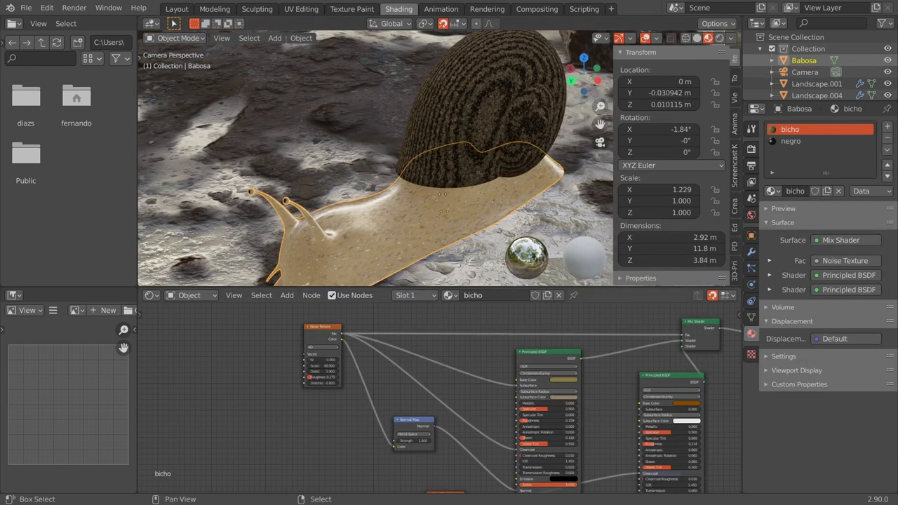
Move the Point Density node left and shift the Mix Shader node out to the right
middle_click_drag(611, 477, 561, 341)
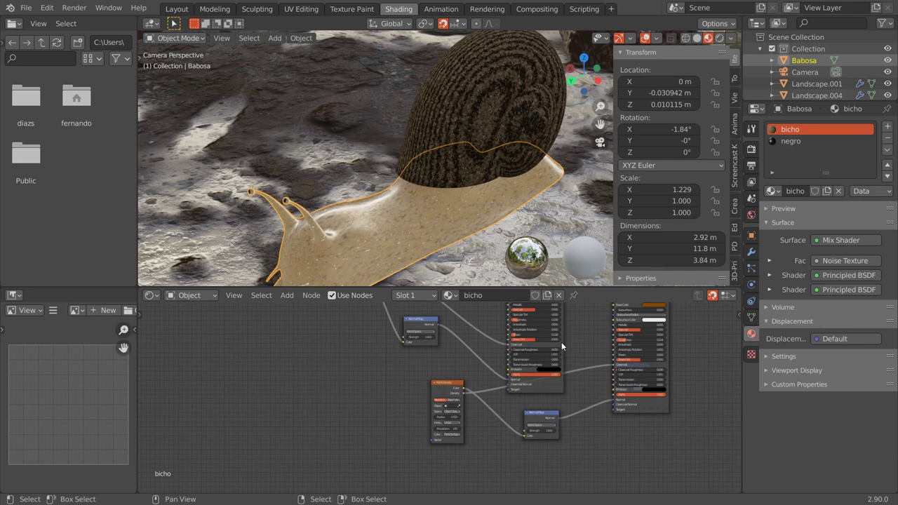
scroll(436, 398, "up", 2)
left_click_drag(456, 375, 383, 379)
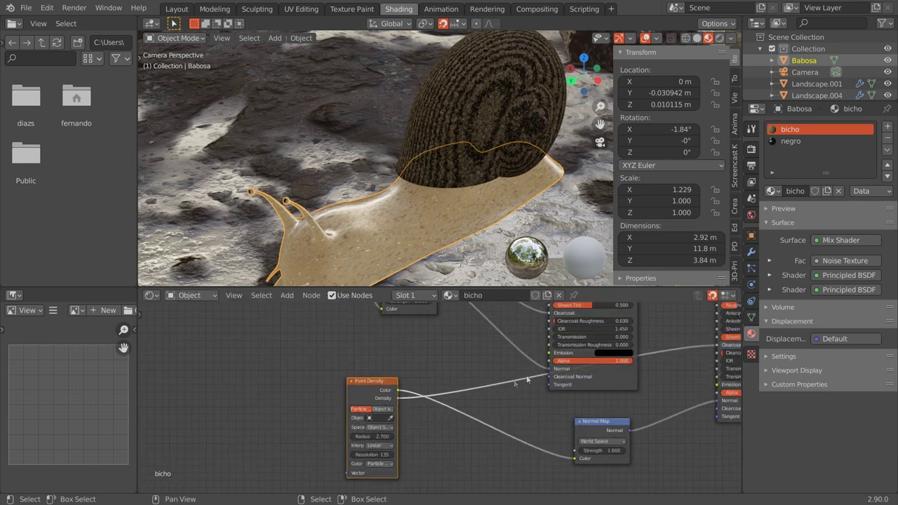
middle_click_drag(527, 379, 409, 373)
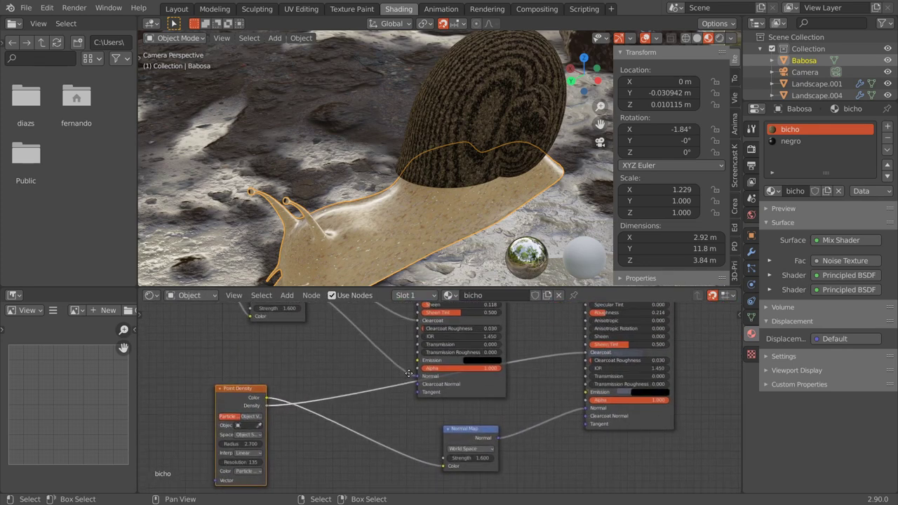
middle_click_drag(409, 374, 490, 393)
left_click_drag(484, 327, 530, 327)
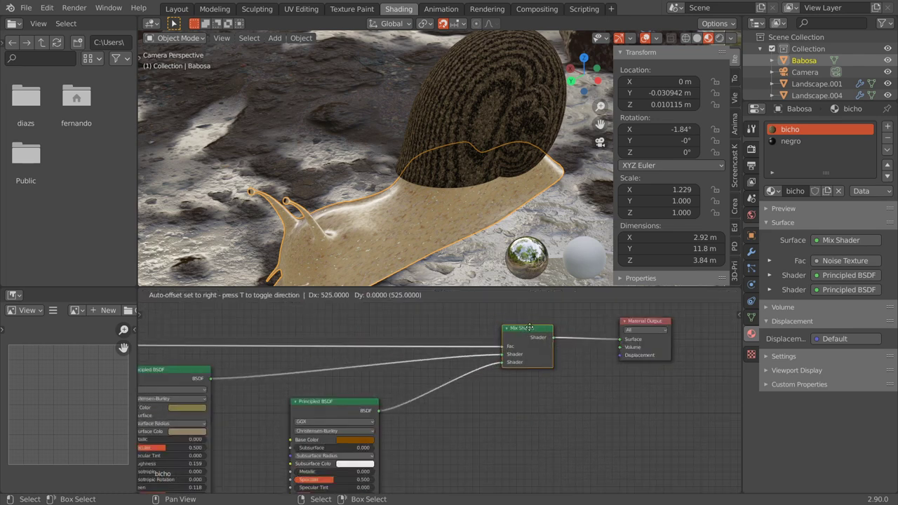
middle_click_drag(492, 407, 657, 393)
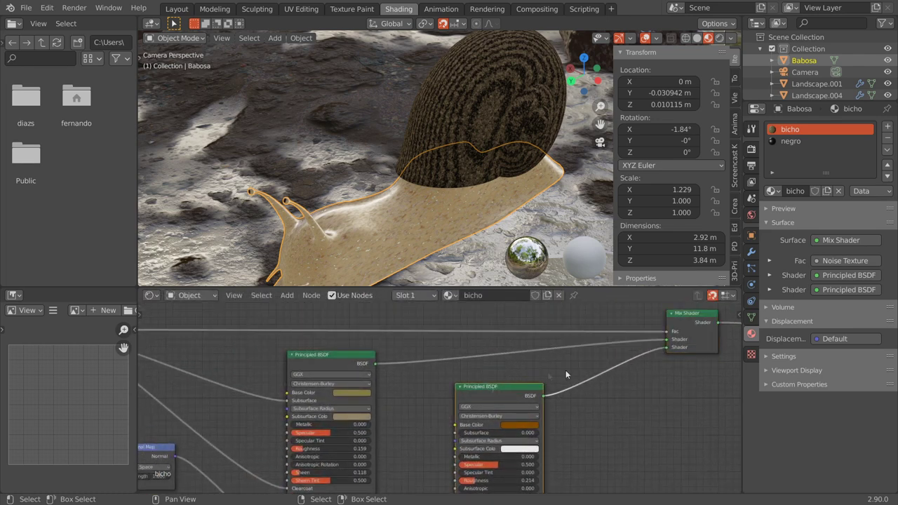
Move the Noise Texture node far to the left of the body's node tree
middle_click_drag(566, 374, 358, 373)
left_click(353, 356)
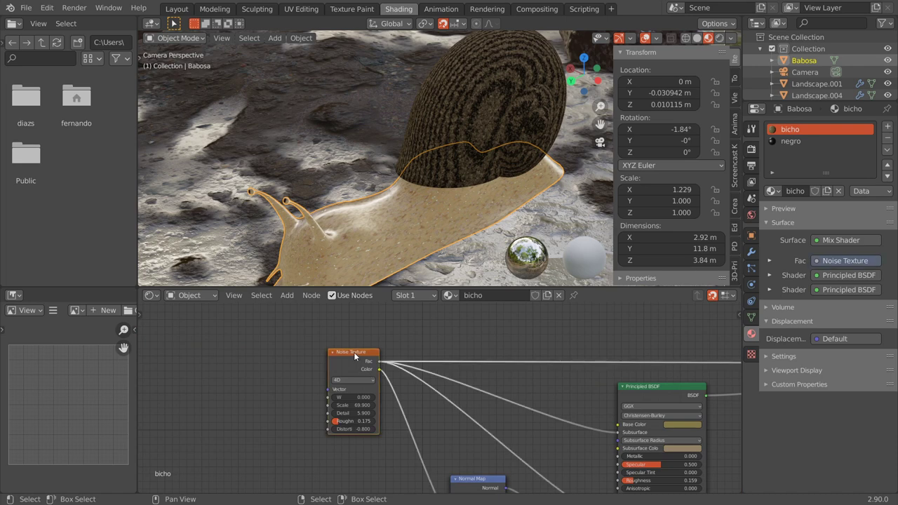
scroll(435, 385, "down", 4)
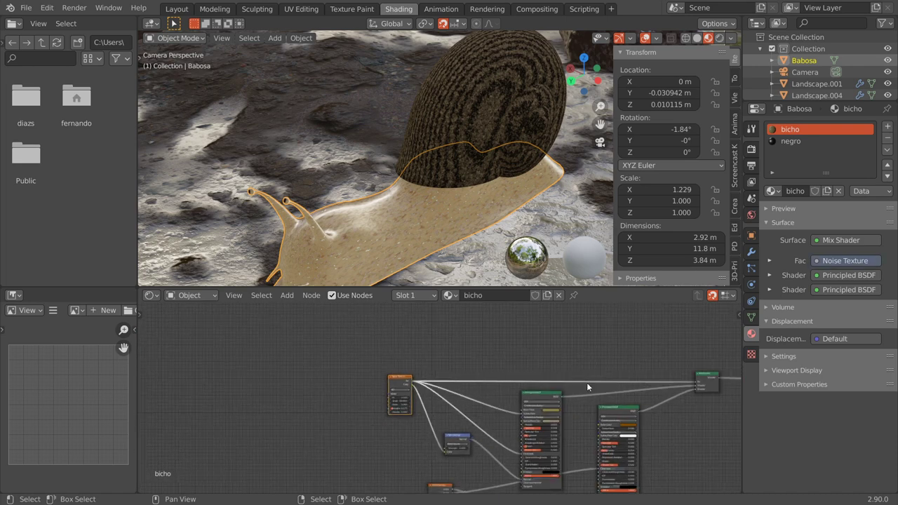
mouse_move(587, 382)
middle_mouse_down()
mouse_move(533, 381)
mouse_move(555, 378)
middle_mouse_up()
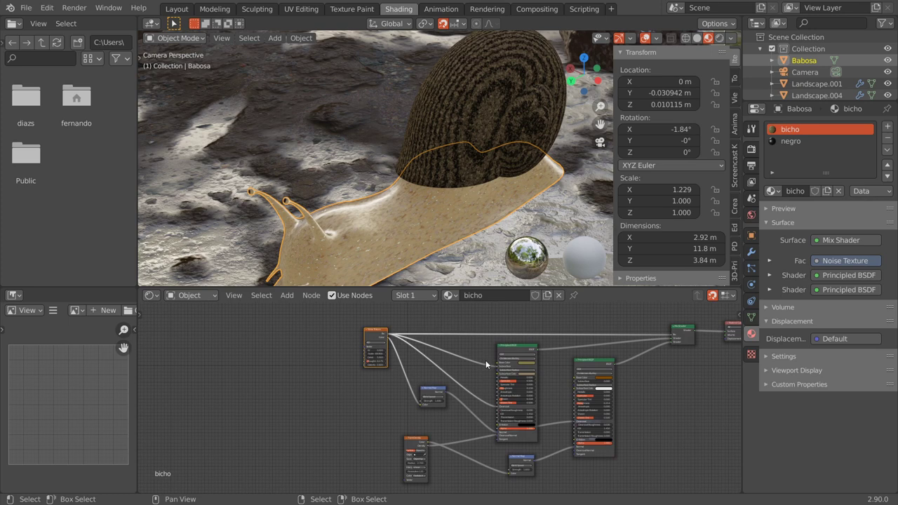
middle_click_drag(639, 376, 659, 320)
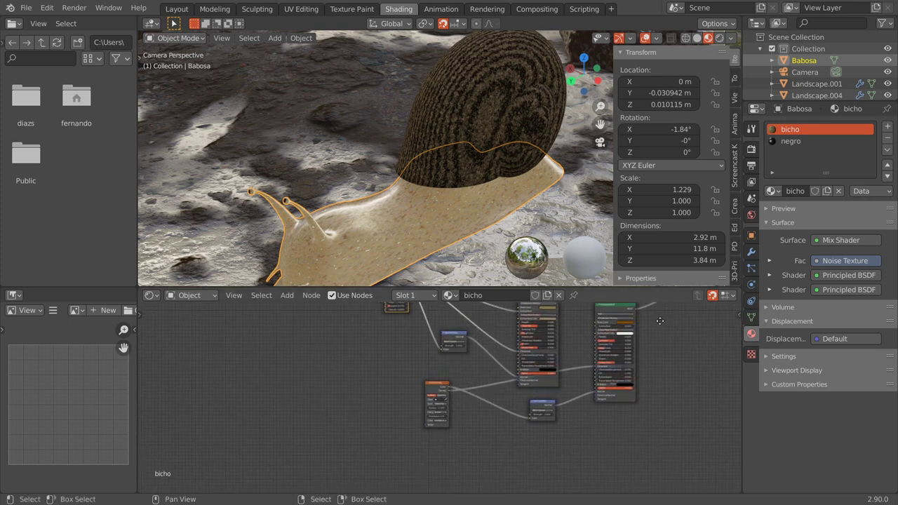
scroll(507, 450, "up", 3)
scroll(507, 451, "up", 2)
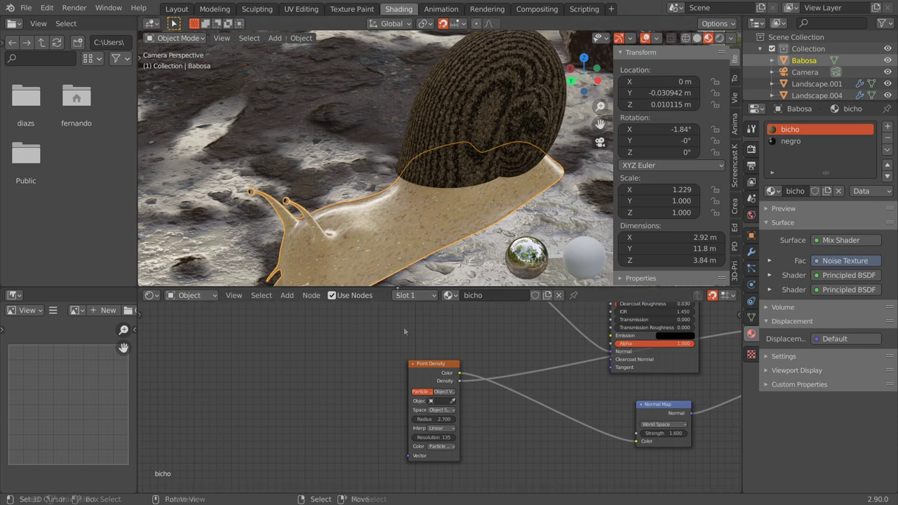
scroll(448, 402, "down", 1)
scroll(463, 414, "down", 2)
scroll(507, 437, "down", 1)
scroll(554, 446, "down", 1)
scroll(557, 447, "up", 1)
middle_click_drag(467, 364, 508, 385)
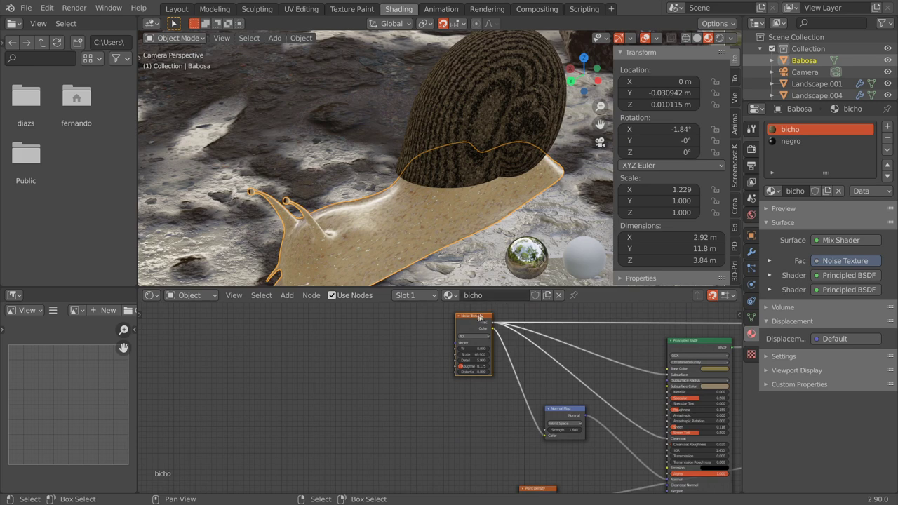
left_click_drag(475, 320, 276, 313)
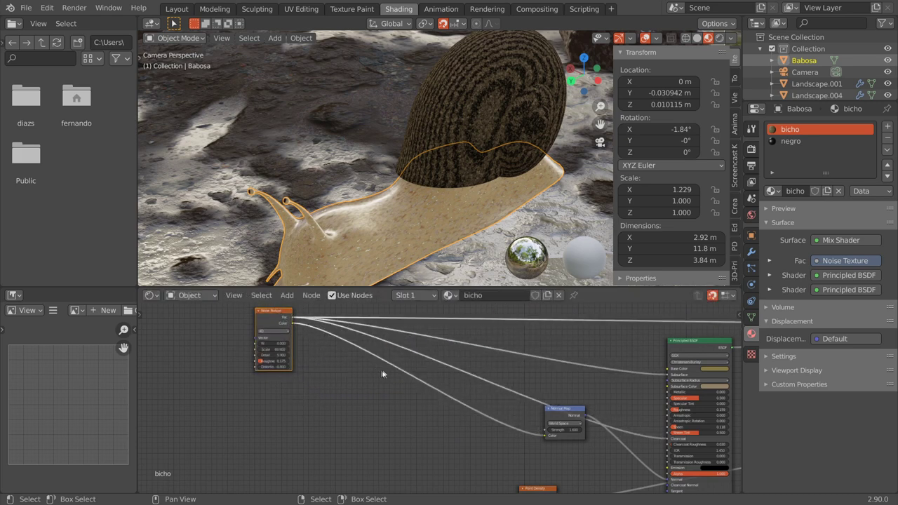
middle_click_drag(592, 373, 404, 336)
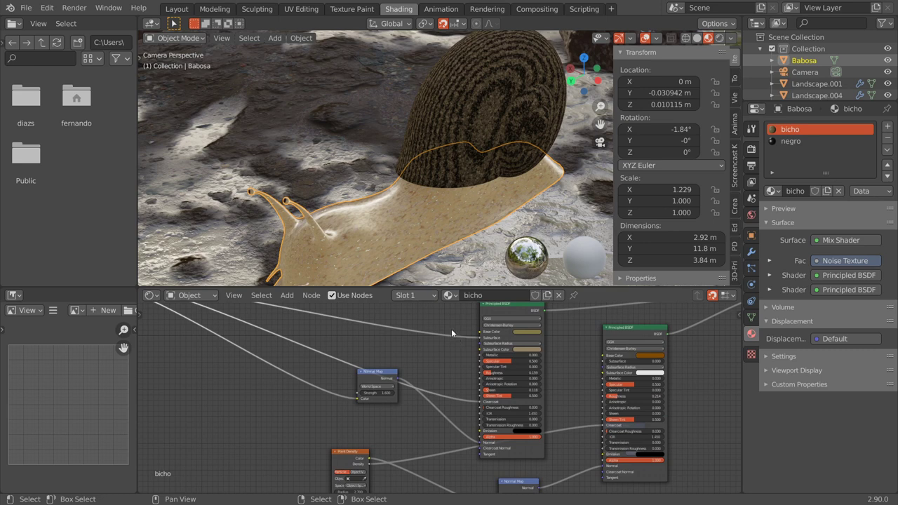
Move Point Density down-right and the Normal Map lower left, then frame the Normal Map
scroll(689, 348, "down", 2)
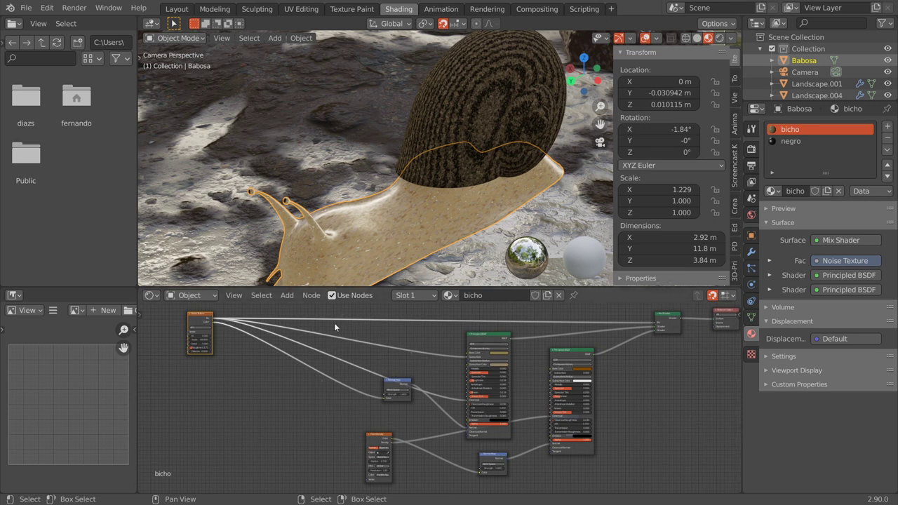
mouse_move(471, 456)
middle_mouse_down()
mouse_move(527, 362)
mouse_move(445, 435)
middle_mouse_up()
scroll(526, 361, "up", 3)
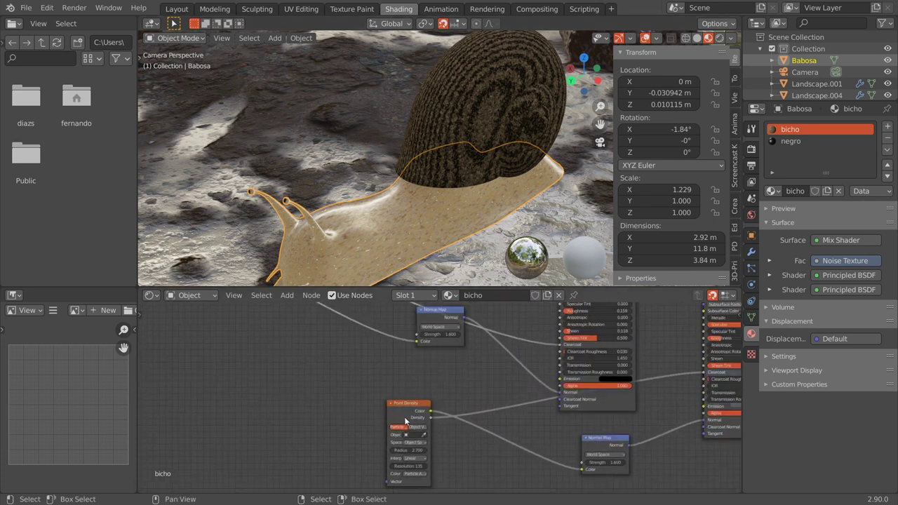
left_click_drag(406, 421, 418, 465)
left_click(435, 317)
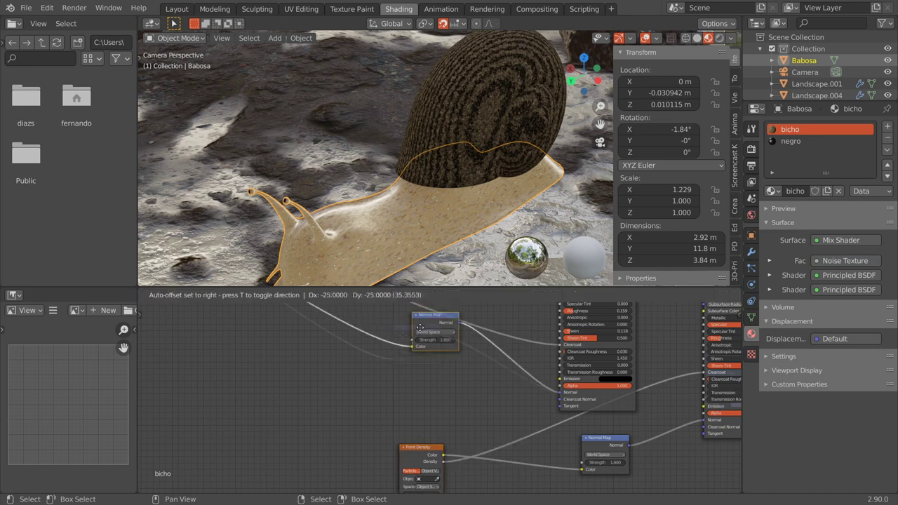
left_click(333, 367)
key("KP_Decimal")
scroll(533, 463, "down", 1)
scroll(532, 449, "down", 1)
scroll(491, 420, "down", 1)
scroll(370, 356, "down", 1)
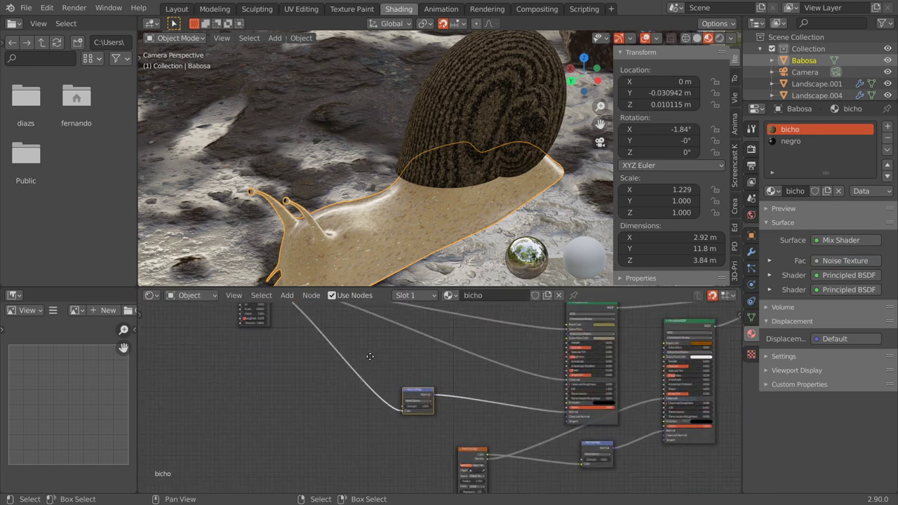
scroll(395, 387, "up", 1)
scroll(396, 388, "up", 2)
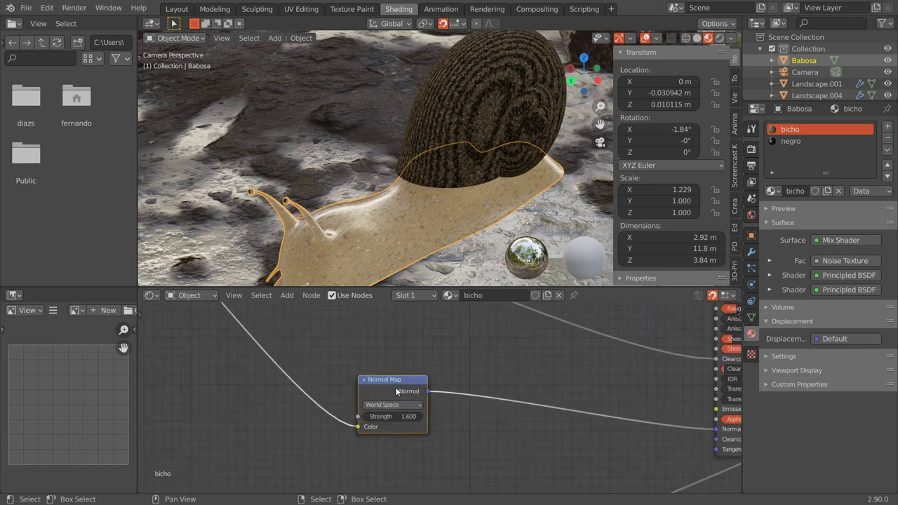
Swap the Normal Map for a Bump node feeding the BSDF Normal, with Noise Color driving Height
key("x")
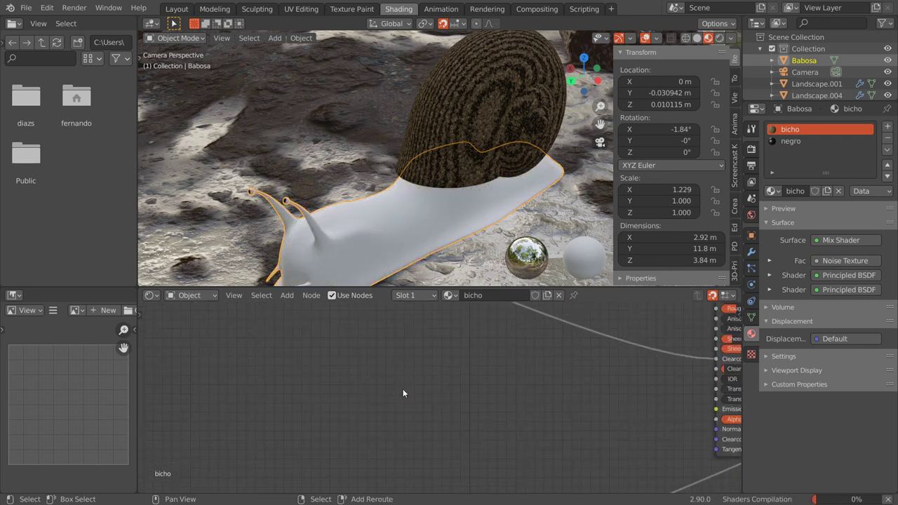
key("shift+a")
mouse_move(354, 413)
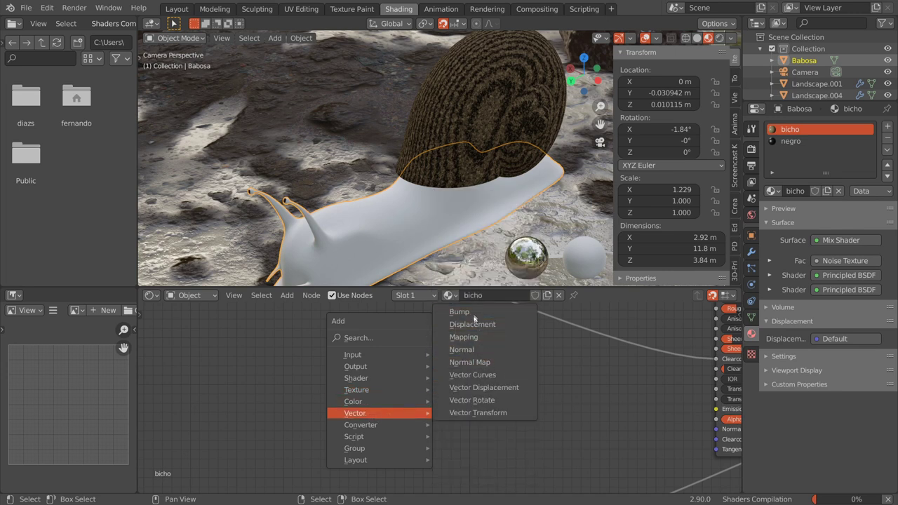
left_click(474, 311)
left_click_drag(535, 362, 687, 430)
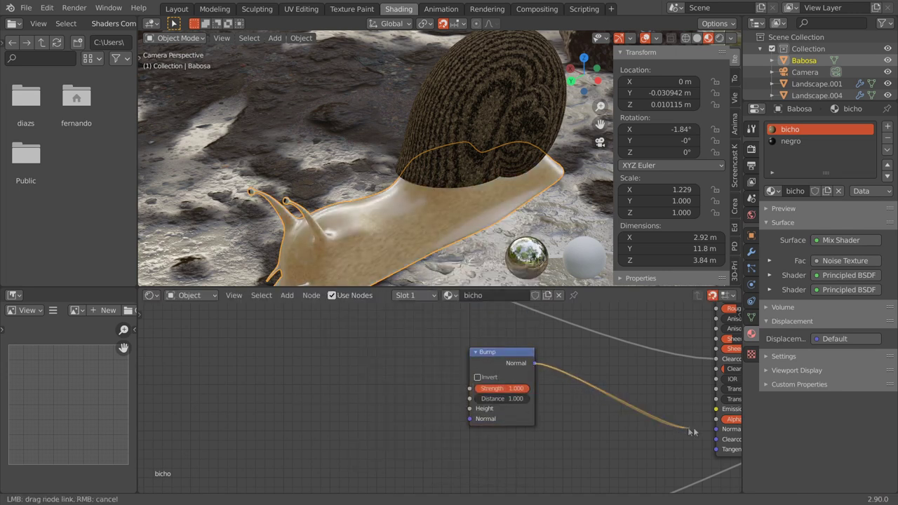
scroll(363, 348, "down", 2)
middle_click_drag(362, 348, 470, 378)
scroll(470, 382, "down", 2)
middle_click_drag(350, 396, 376, 435)
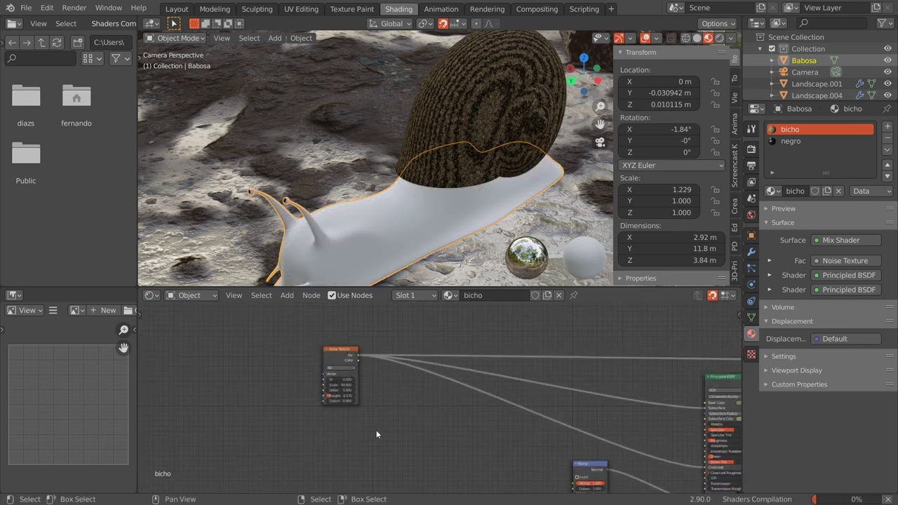
scroll(344, 365, "up", 2)
left_click_drag(425, 337, 544, 394)
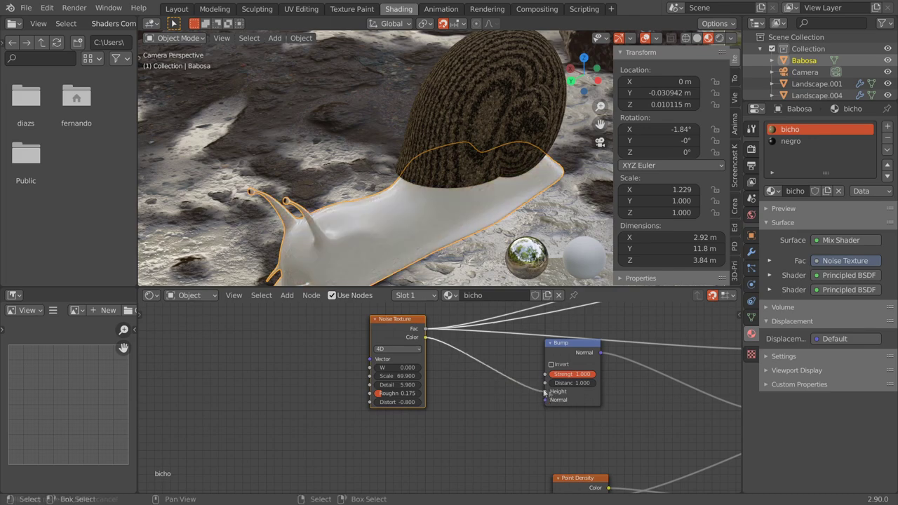
Lower the Bump strength to 0.307 while checking the snail body, then return to camera view
middle_click_drag(425, 225, 420, 237)
scroll(421, 233, "up", 3)
scroll(397, 112, "up", 3)
mouse_move(397, 113)
middle_mouse_down()
mouse_move(465, 111)
mouse_move(533, 81)
mouse_move(353, 80)
middle_mouse_up()
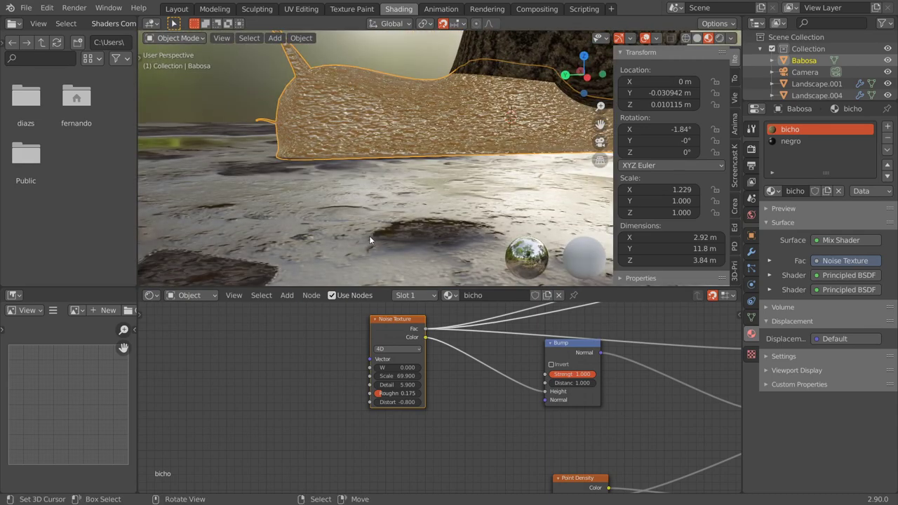
left_click_drag(596, 380, 561, 379)
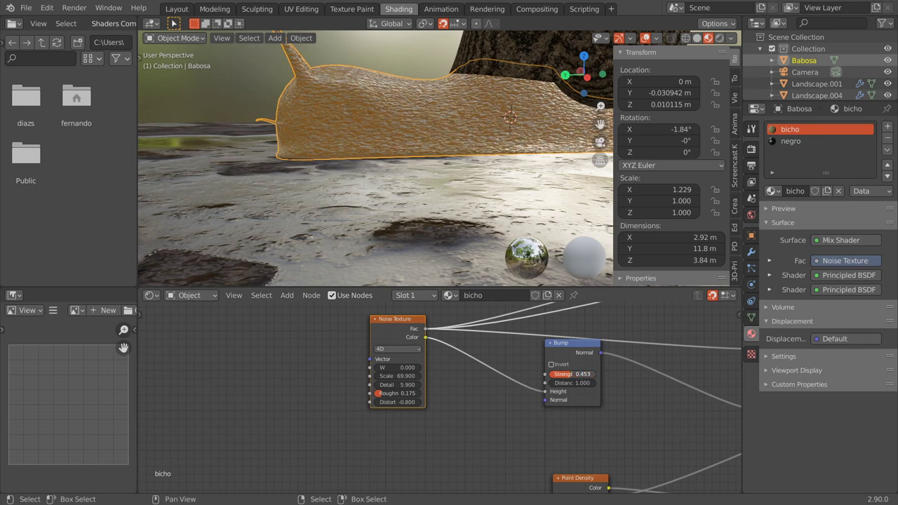
left_click_drag(561, 379, 540, 380)
mouse_move(476, 241)
middle_mouse_down()
mouse_move(494, 240)
mouse_move(539, 147)
mouse_move(455, 165)
middle_mouse_up()
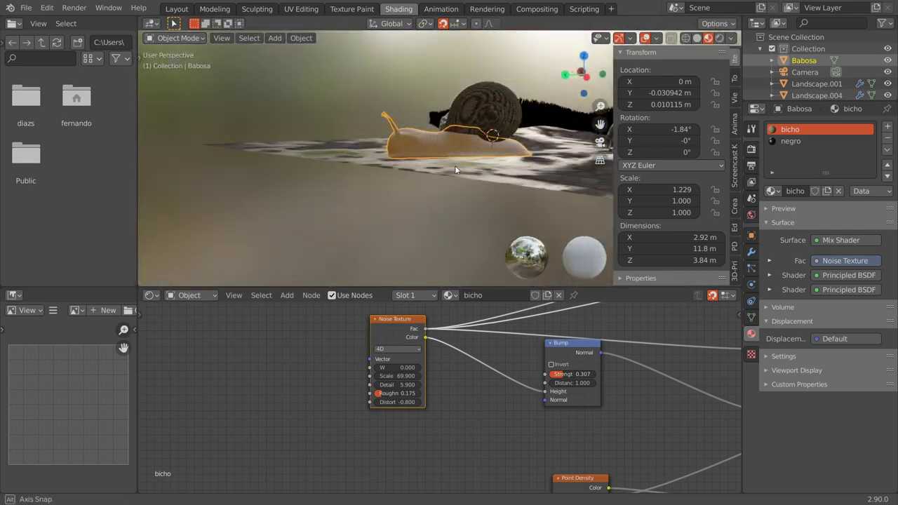
key("KP_0")
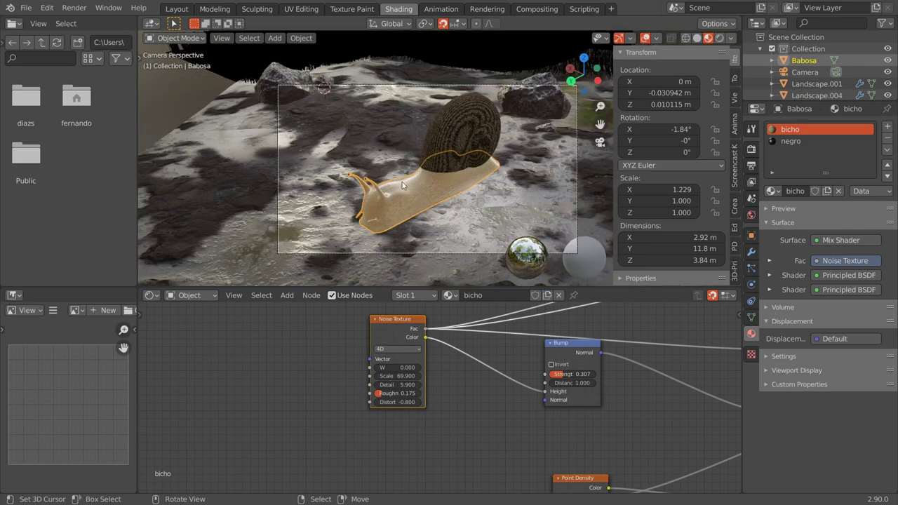
Select the snail shell so its caparazon material nodes show, and zoom out on them
left_click(450, 157)
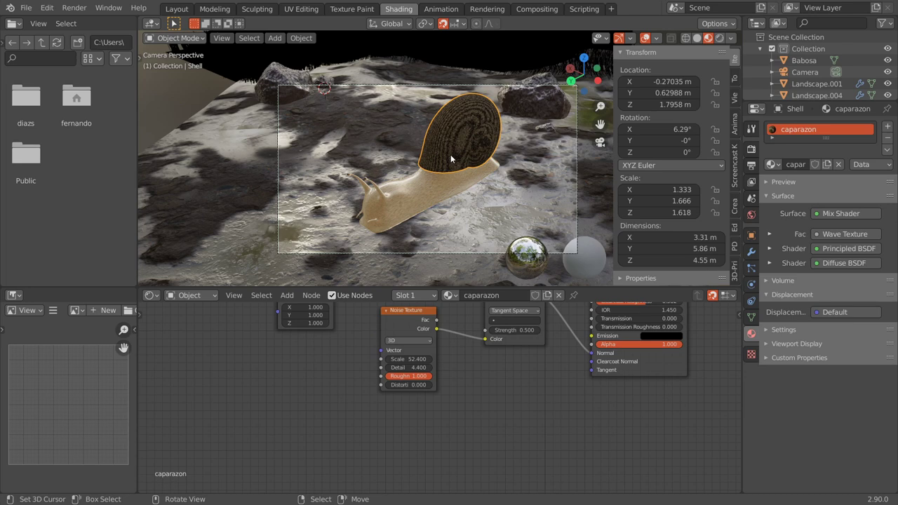
scroll(443, 351, "down", 2)
scroll(435, 355, "down", 1)
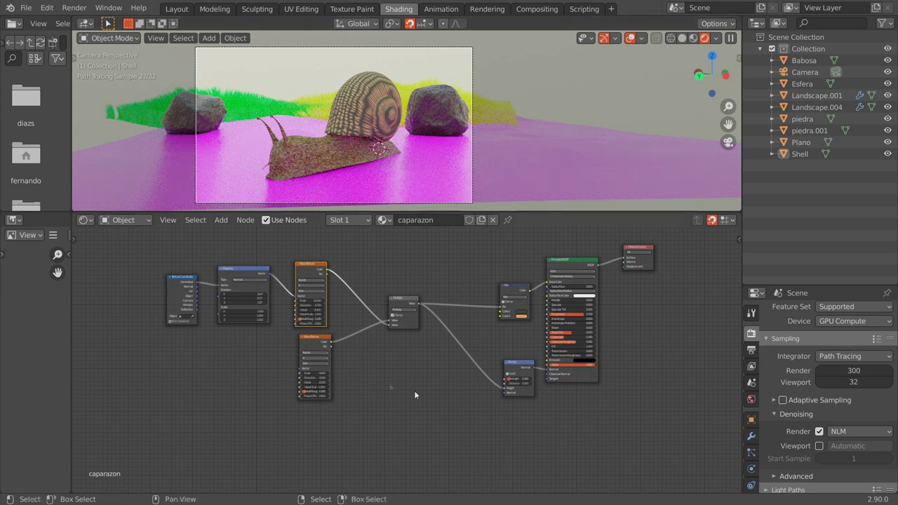
scroll(413, 390, "up", 1)
scroll(430, 256, "up", 5, "ctrl")
left_click_drag(290, 289, 212, 289)
left_click_drag(351, 278, 286, 283)
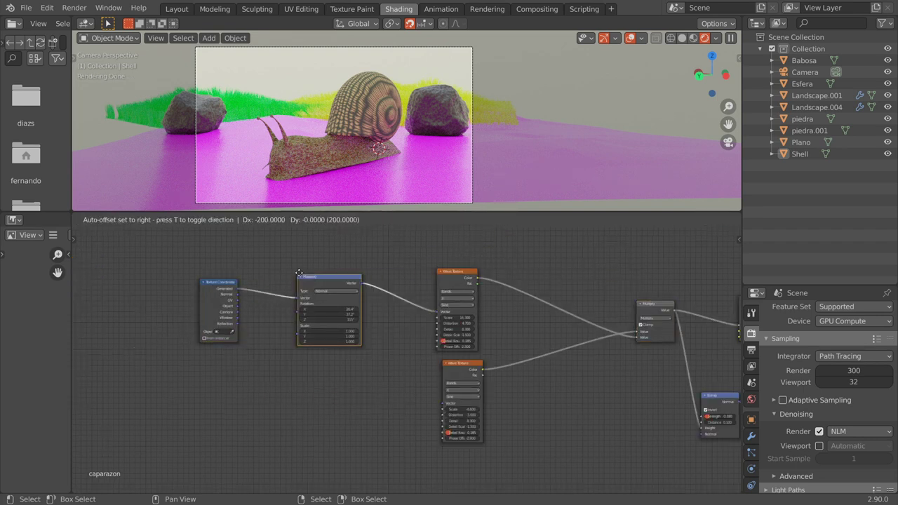
scroll(284, 330, "up", 2)
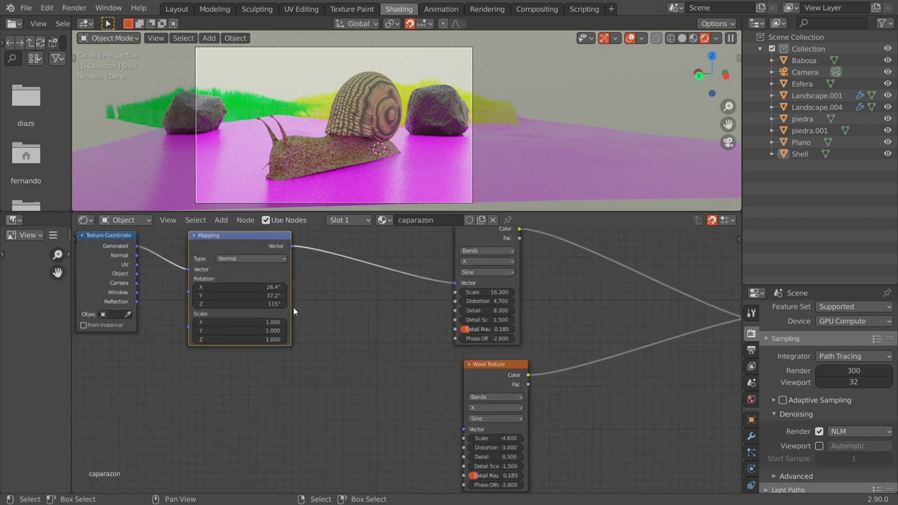
scroll(230, 363, "up", 1)
mouse_move(319, 343)
middle_mouse_down()
mouse_move(230, 363)
mouse_move(315, 397)
middle_mouse_up()
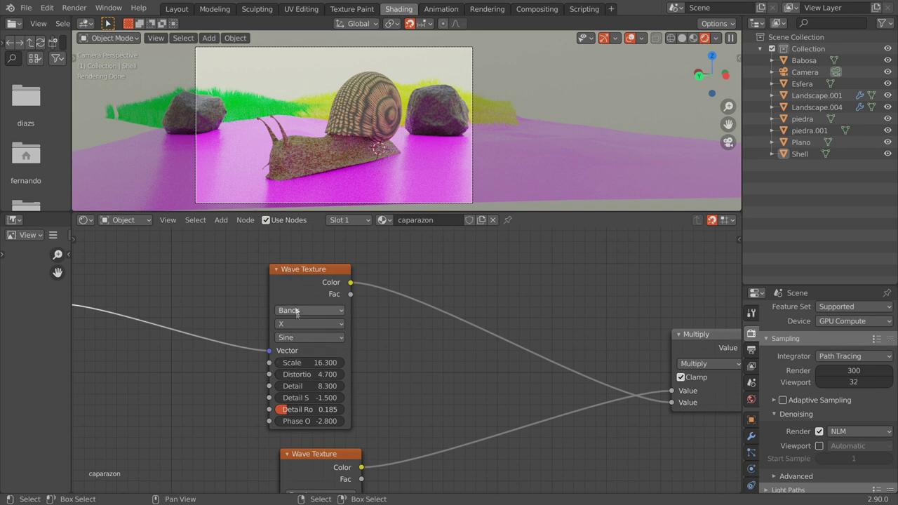
middle_click_drag(406, 339, 392, 294)
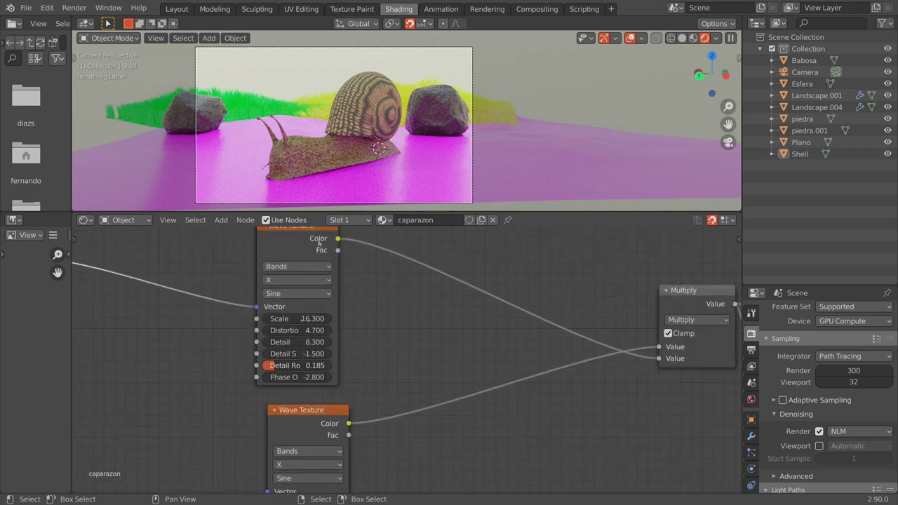
middle_click_drag(81, 324, 374, 311)
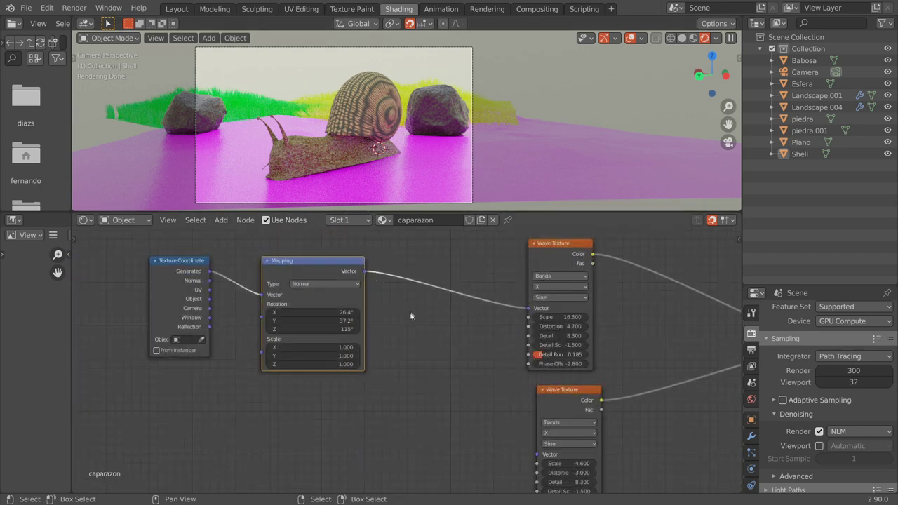
left_click(279, 266)
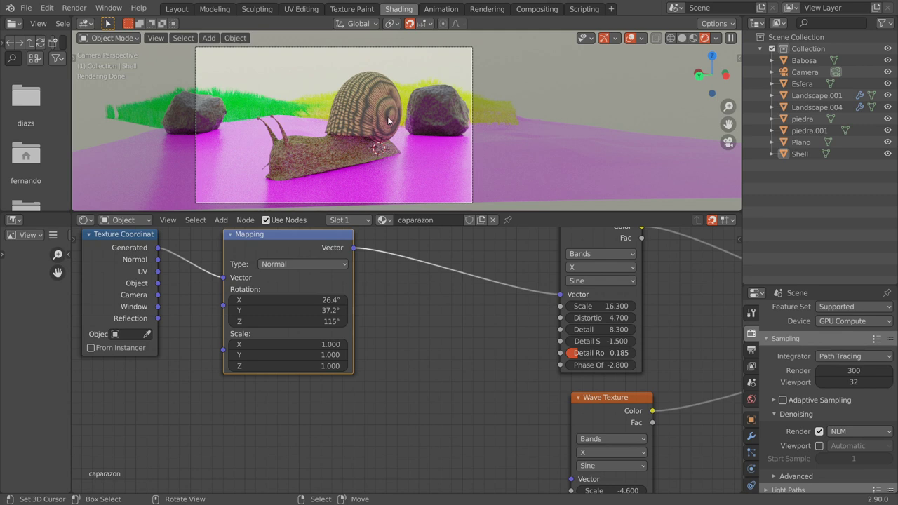
middle_click_drag(284, 298, 223, 292)
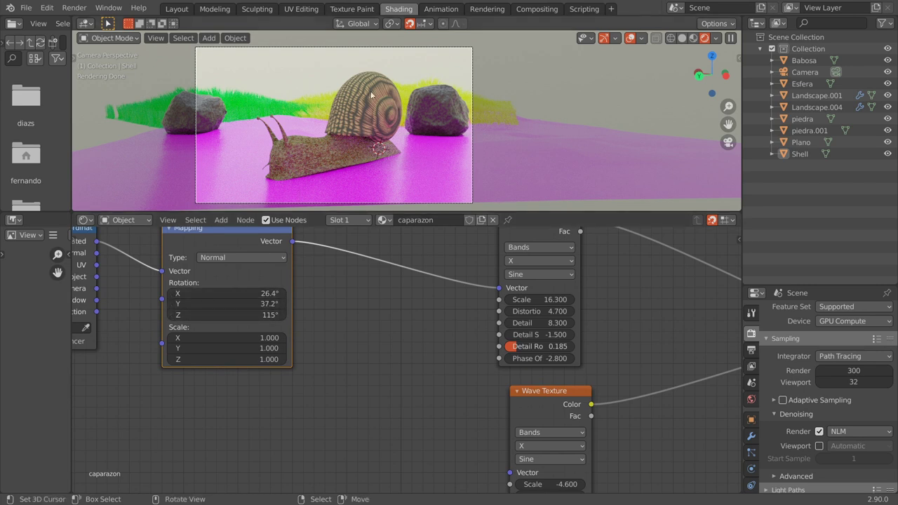
middle_click_drag(422, 305, 299, 326)
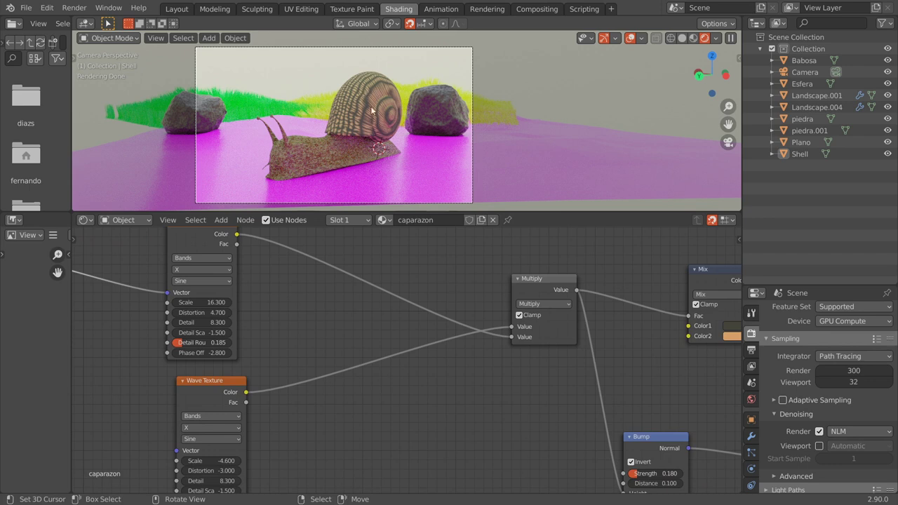
middle_click_drag(537, 278, 451, 286)
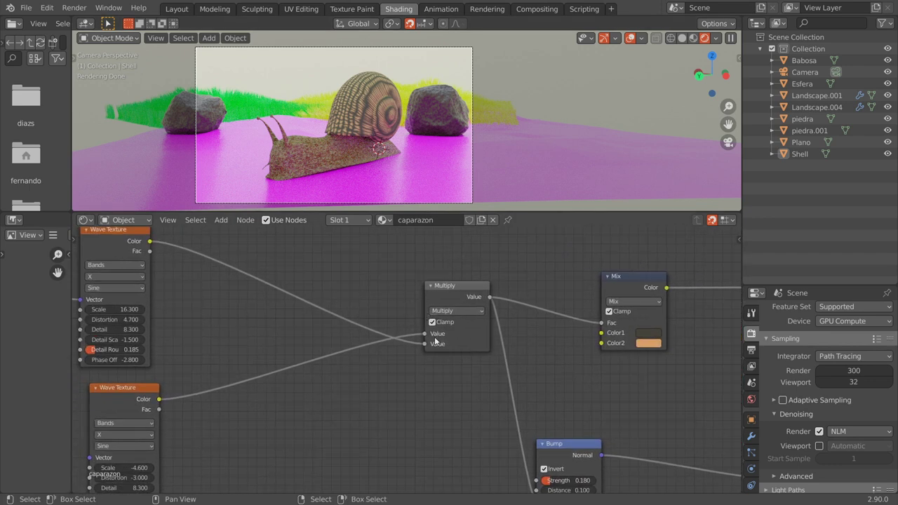
left_click(447, 287)
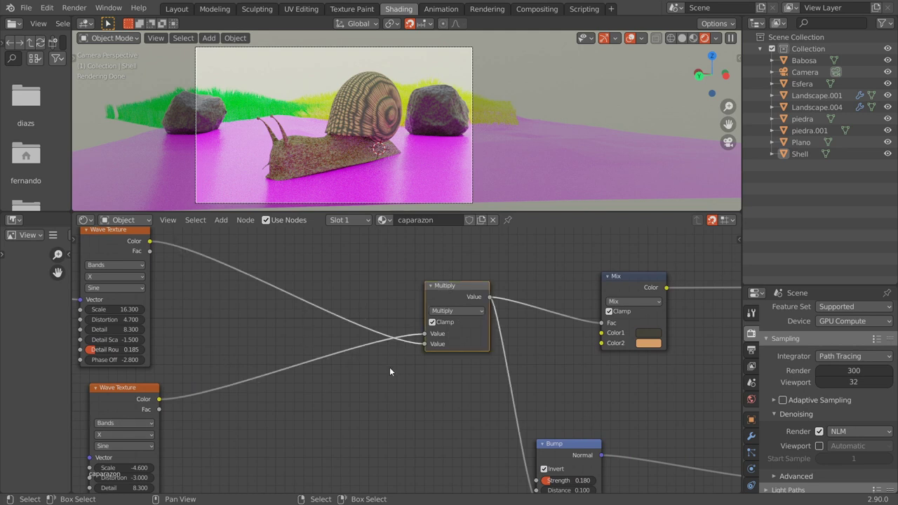
scroll(391, 369, "up", 3)
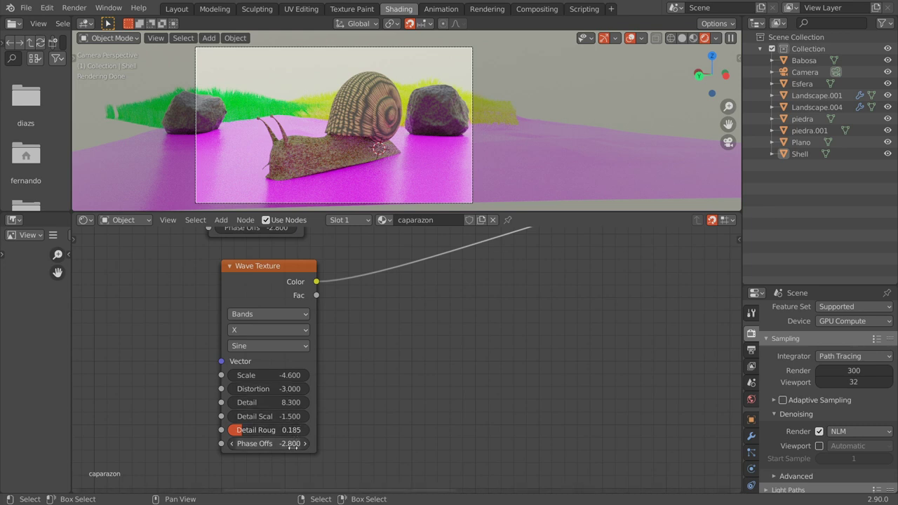
scroll(339, 377, "down", 1)
middle_click_drag(339, 376, 514, 412)
scroll(388, 358, "down", 2)
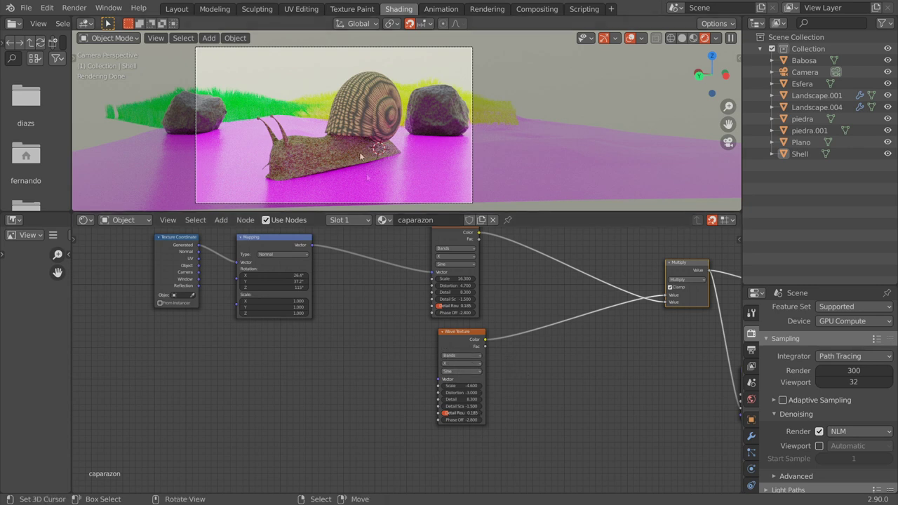
middle_click_drag(458, 334, 279, 303)
scroll(410, 260, "up", 2)
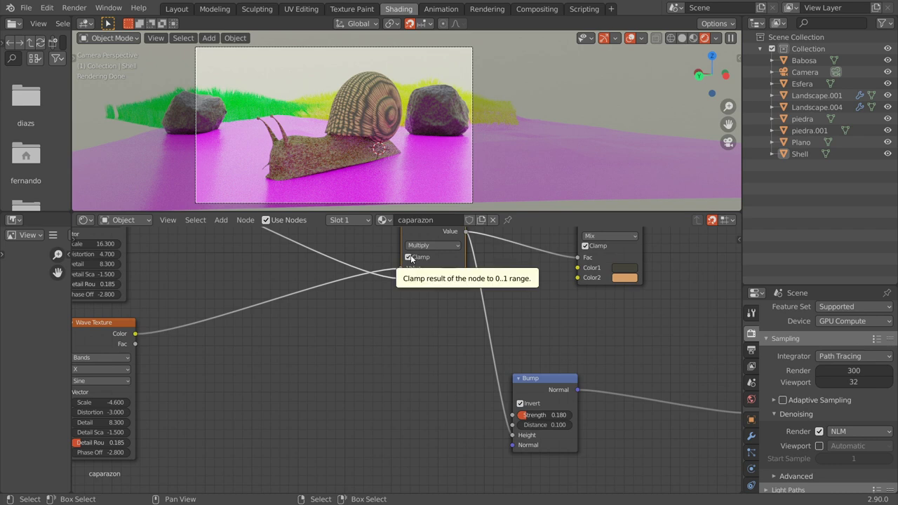
scroll(382, 267, "down", 1)
middle_click_drag(383, 267, 199, 298)
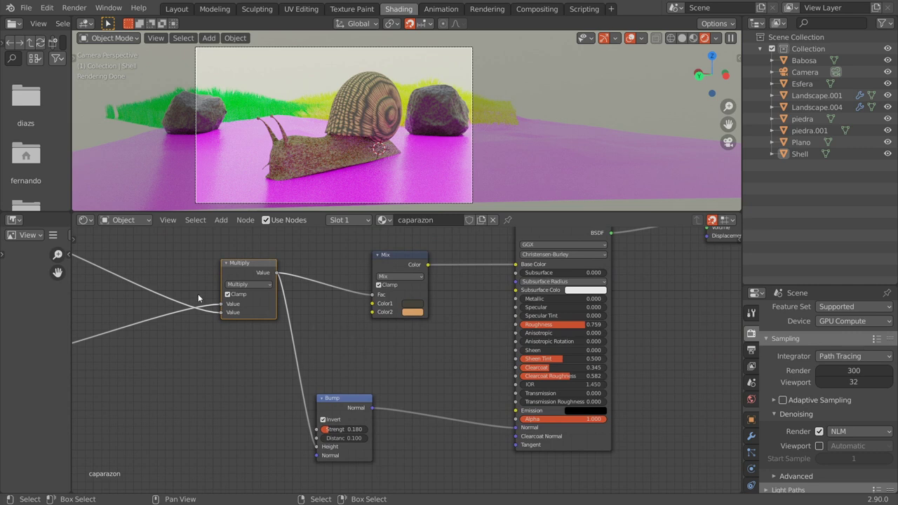
left_click(392, 259)
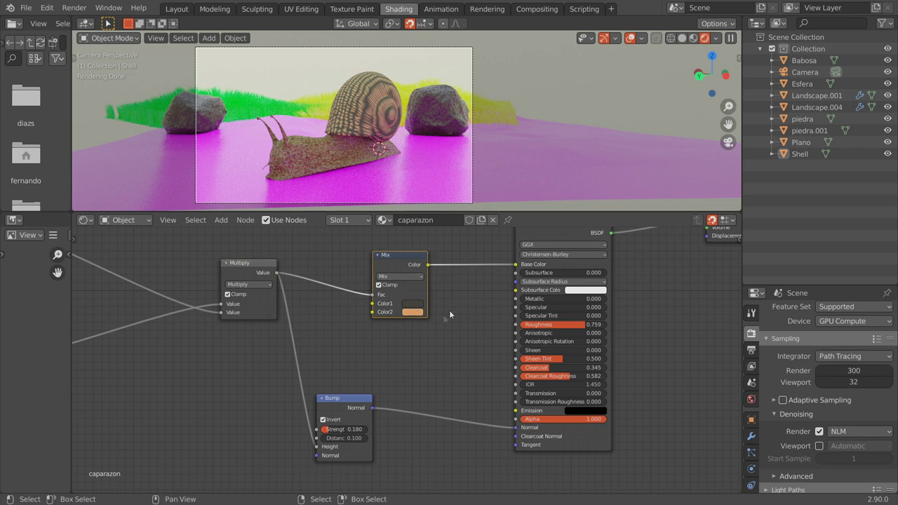
middle_click_drag(457, 310, 476, 247)
left_click(364, 335)
left_click_drag(364, 334, 427, 310)
middle_click_drag(344, 96, 254, 92)
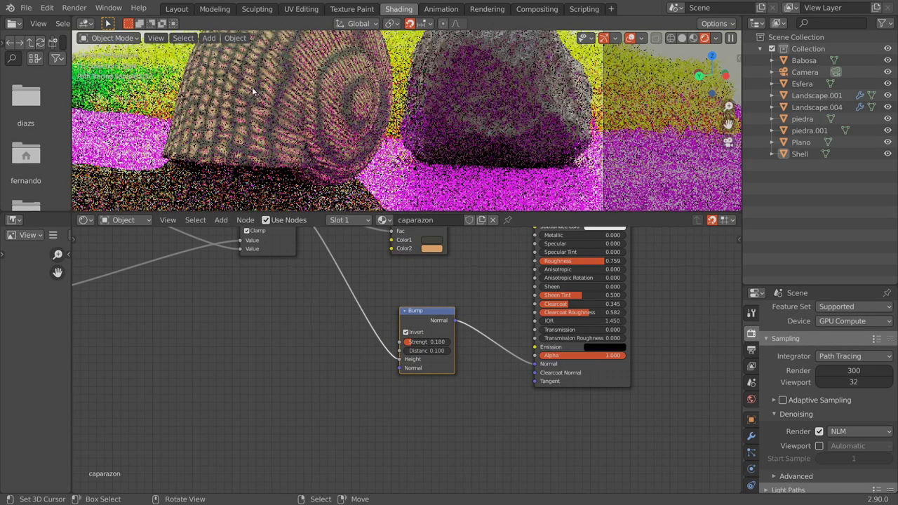
scroll(354, 322, "down", 1)
scroll(395, 319, "down", 1)
scroll(395, 319, "down", 1)
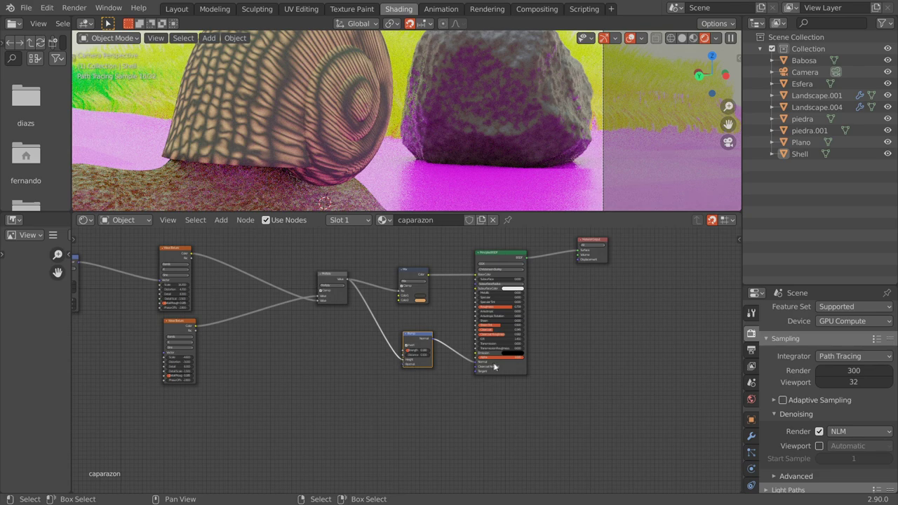
scroll(249, 124, "down", 3)
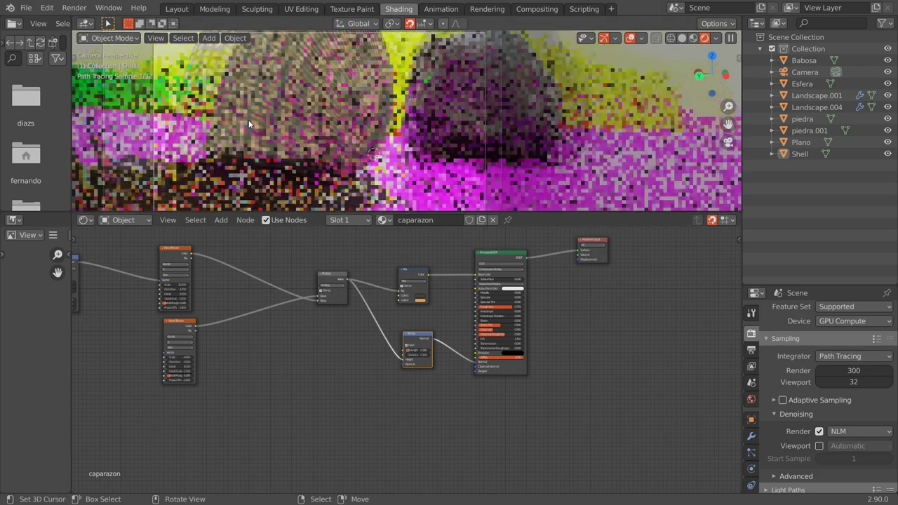
scroll(249, 124, "down", 2)
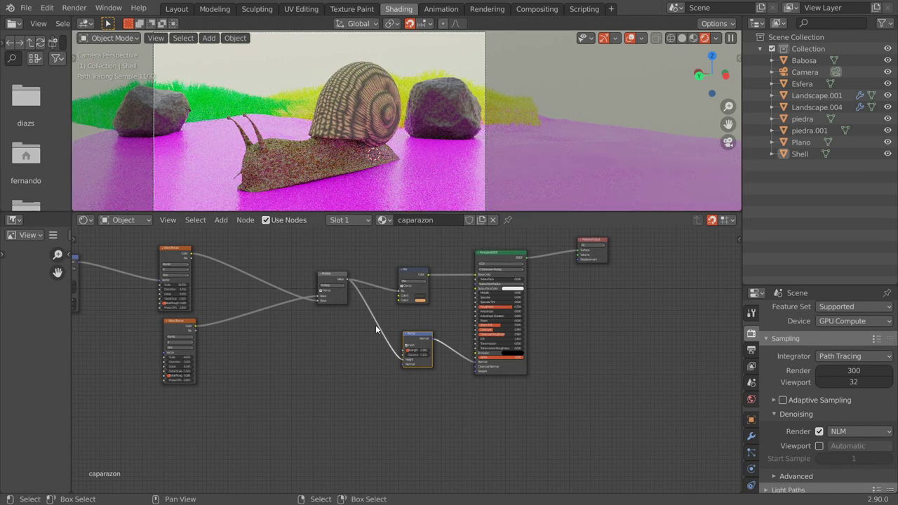
scroll(432, 165, "down", 3)
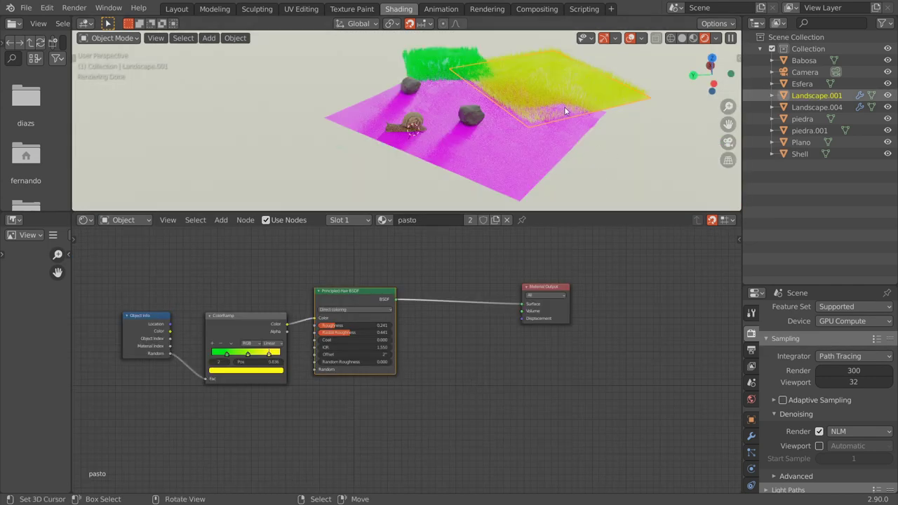
Spread out the grass nodes: Object Info and ColorRamp down-left, Material Output further right
middle_click_drag(469, 439, 520, 398)
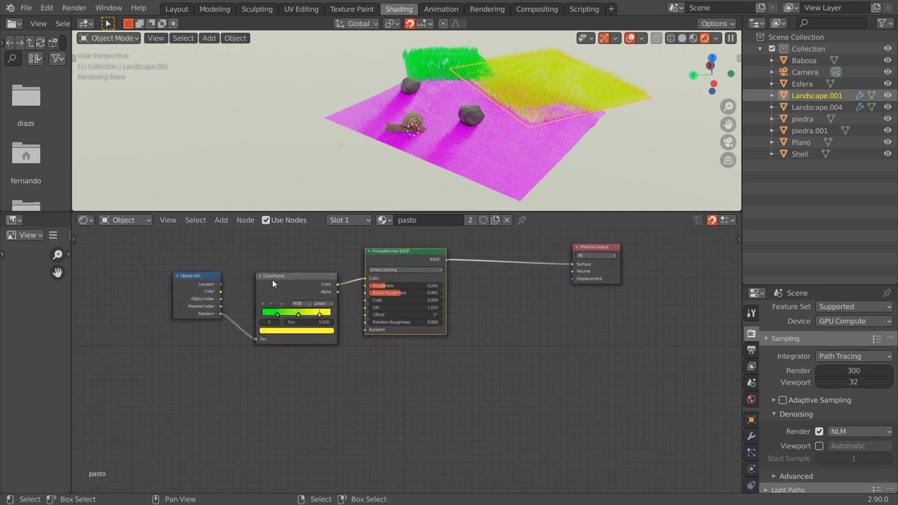
left_click_drag(182, 281, 129, 328)
left_click_drag(293, 289, 258, 289)
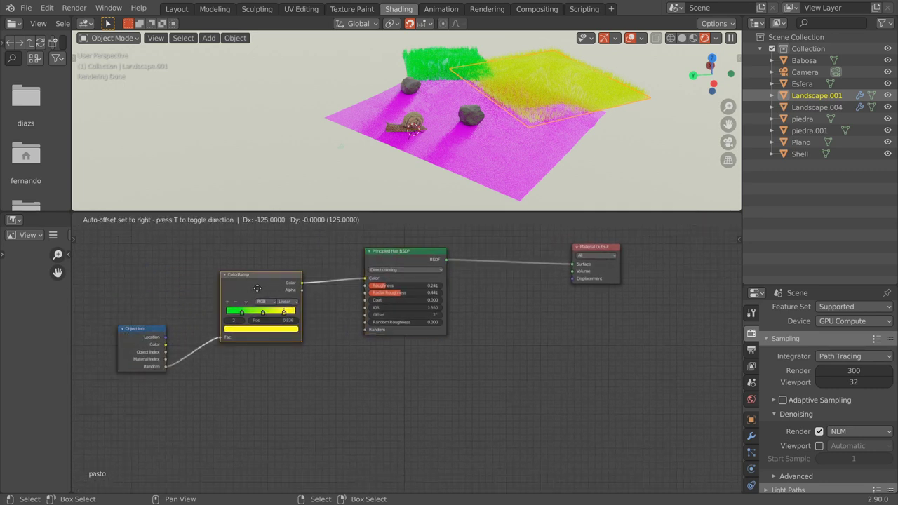
scroll(465, 362, "down", 1)
scroll(465, 362, "up", 2)
scroll(465, 362, "up", 1)
mouse_move(517, 266)
left_mouse_down()
mouse_move(582, 253)
mouse_move(626, 274)
left_mouse_up()
Insert a Mix Shader before the Material Output and add a second Principled Hair BSDF below it
key("shift+a")
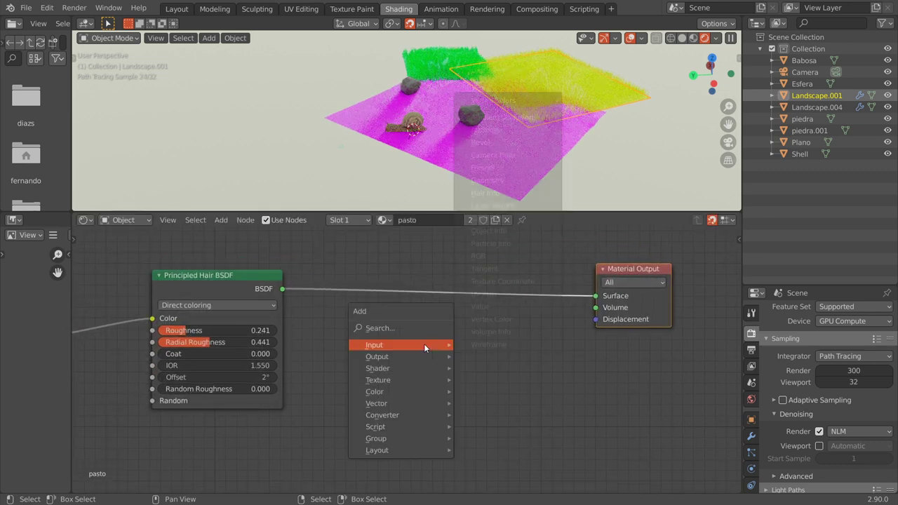
mouse_move(400, 368)
left_click(489, 228)
left_click(519, 298)
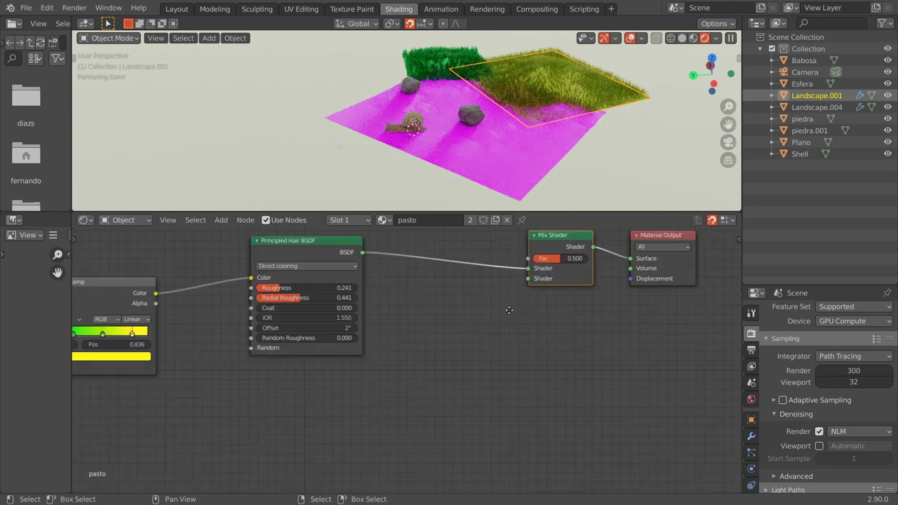
key("shift+a")
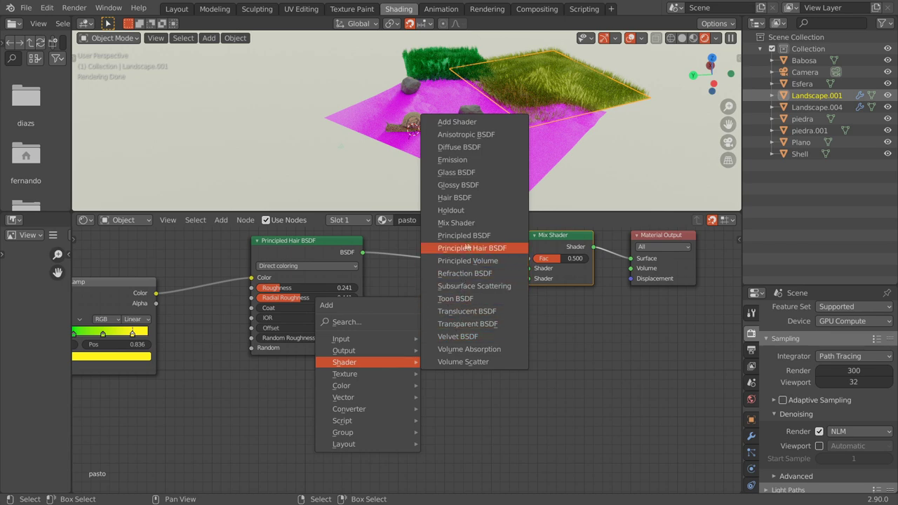
left_click(454, 248)
left_click(421, 350)
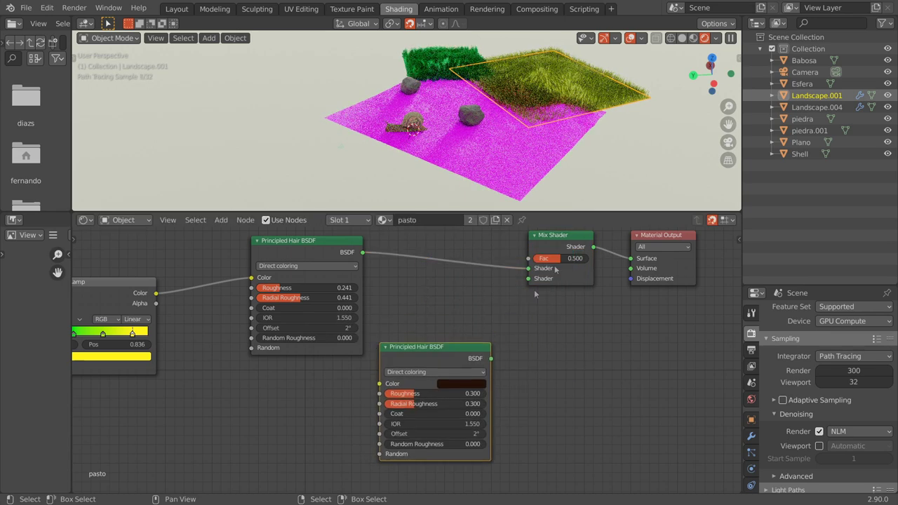
scroll(527, 364, "down", 2)
left_click_drag(361, 312, 452, 312)
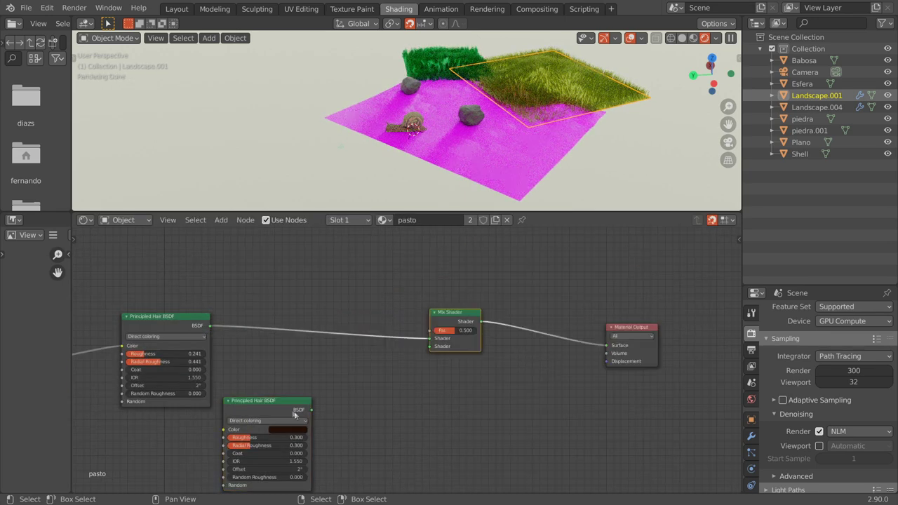
Connect the new hair shader into the Mix Shader and route the ColorRamp colour into it
left_click_drag(309, 412, 429, 346)
mouse_move(291, 285)
left_mouse_down()
mouse_move(474, 377)
mouse_move(469, 356)
left_mouse_up()
left_click_drag(238, 276, 342, 350)
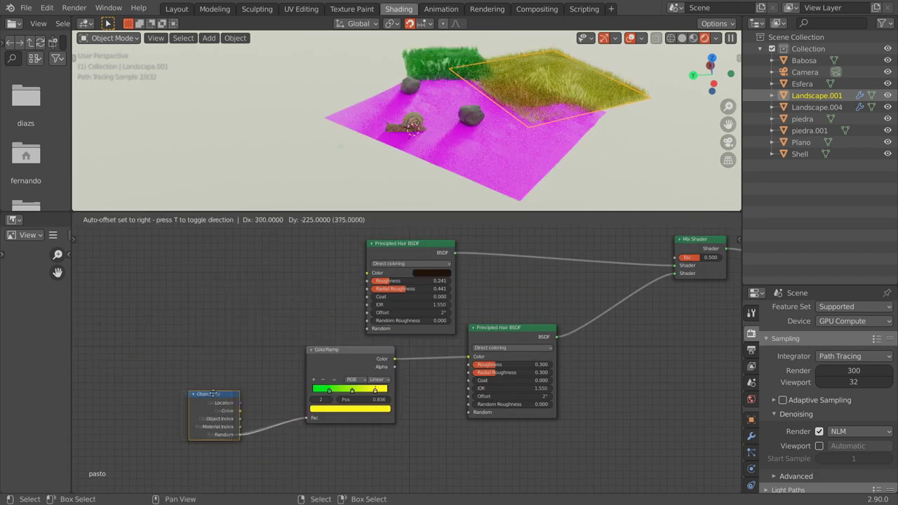
middle_click_drag(537, 388, 258, 313)
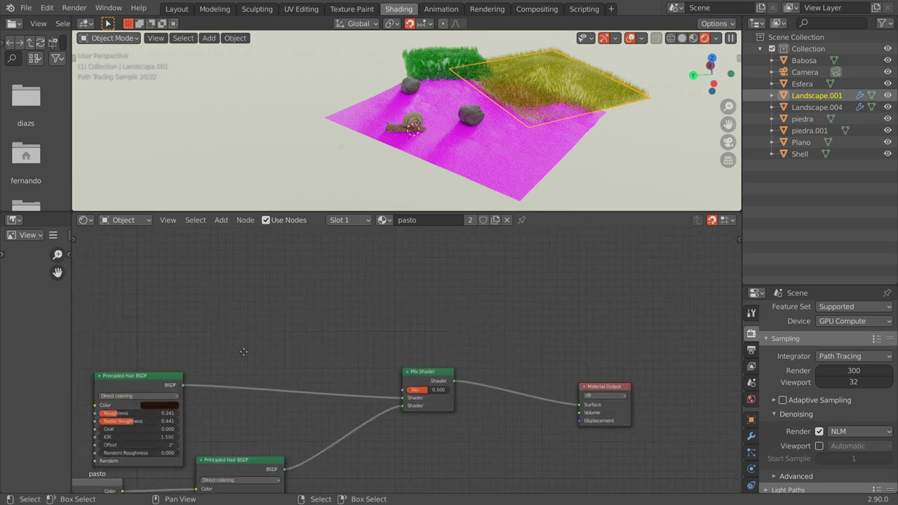
key("shift+a")
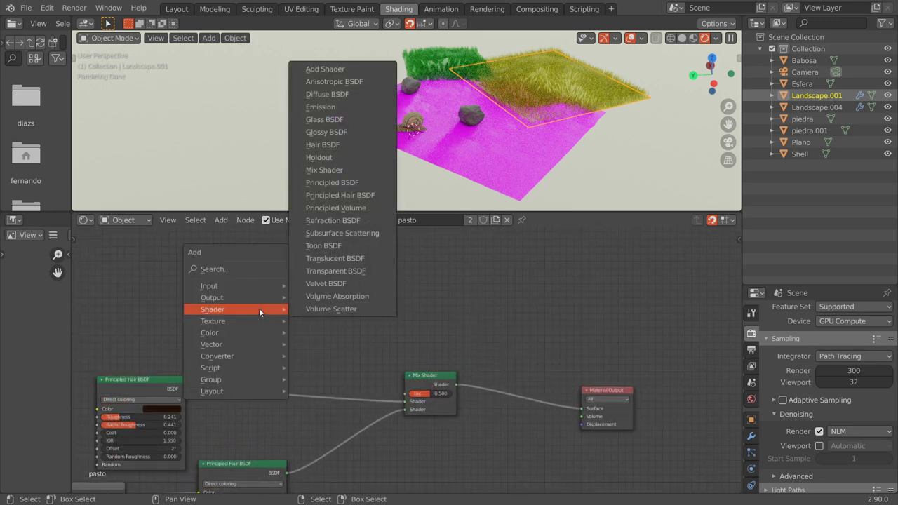
mouse_move(209, 286)
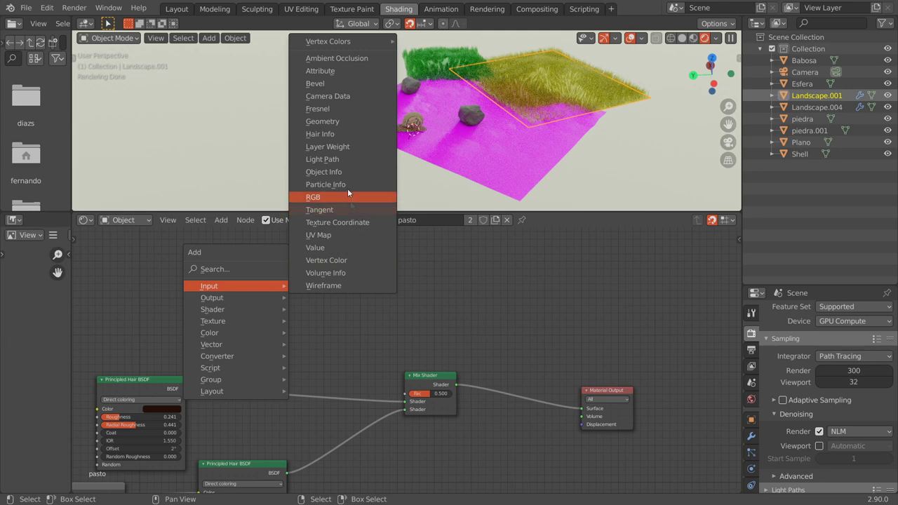
Add a Hair Info node and link its Random output to the Mix Shader factor
left_click(330, 134)
left_click(268, 279)
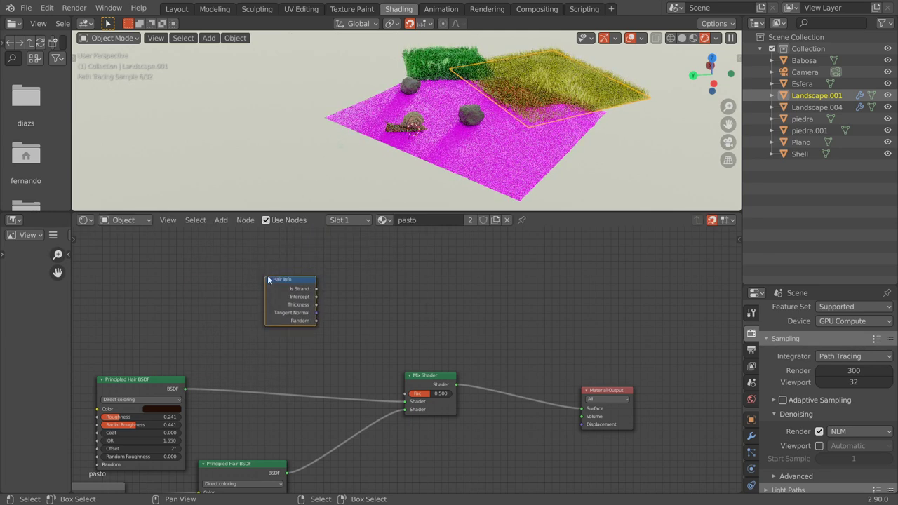
key("g")
left_click(346, 336)
left_click_drag(346, 335, 395, 379)
Give the second hair shader Roughness 1.000, Radial Roughness 0.547 and Coat 0.247
middle_click_drag(161, 484, 277, 365)
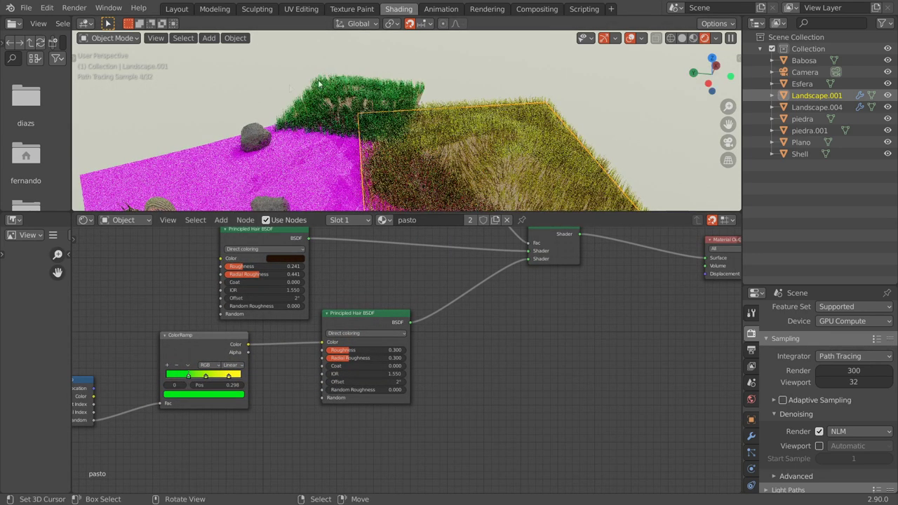
scroll(407, 359, "up", 1)
scroll(407, 359, "up", 2)
scroll(406, 359, "up", 1)
left_click_drag(281, 341, 406, 341)
mouse_move(300, 356)
left_mouse_down()
mouse_move(358, 356)
mouse_move(338, 357)
left_mouse_up()
mouse_move(266, 371)
left_mouse_down()
mouse_move(292, 371)
mouse_move(295, 385)
left_mouse_up()
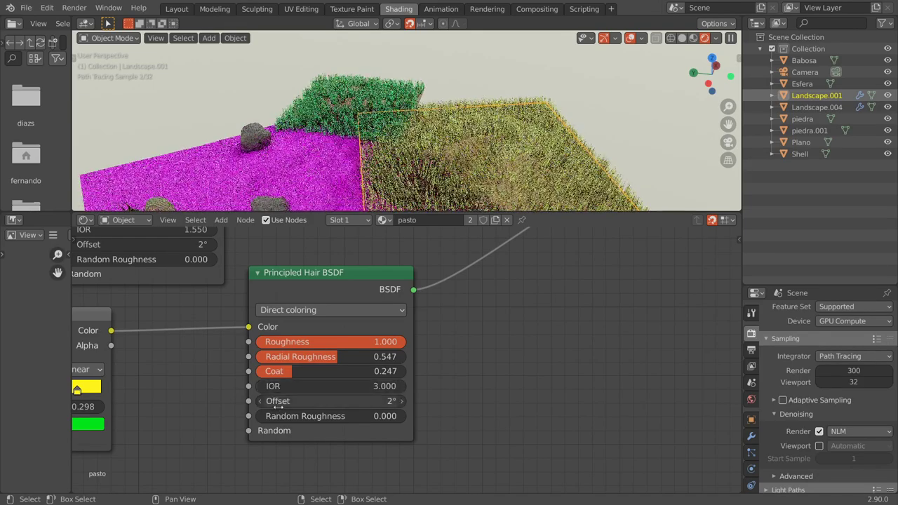
Switch the hair shader to Melanin concentration, tint it with the ColorRamp, Melanin 0.215, Redness 0.335
left_click(309, 311)
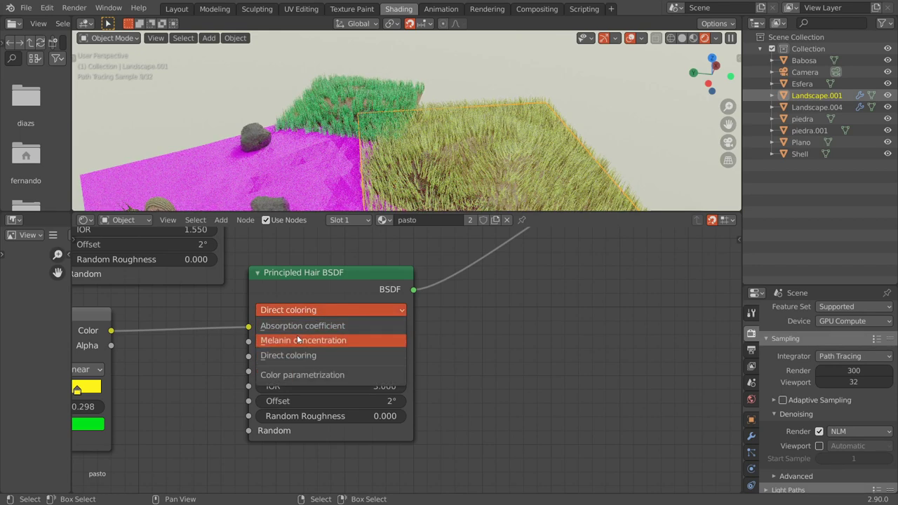
left_click(298, 340)
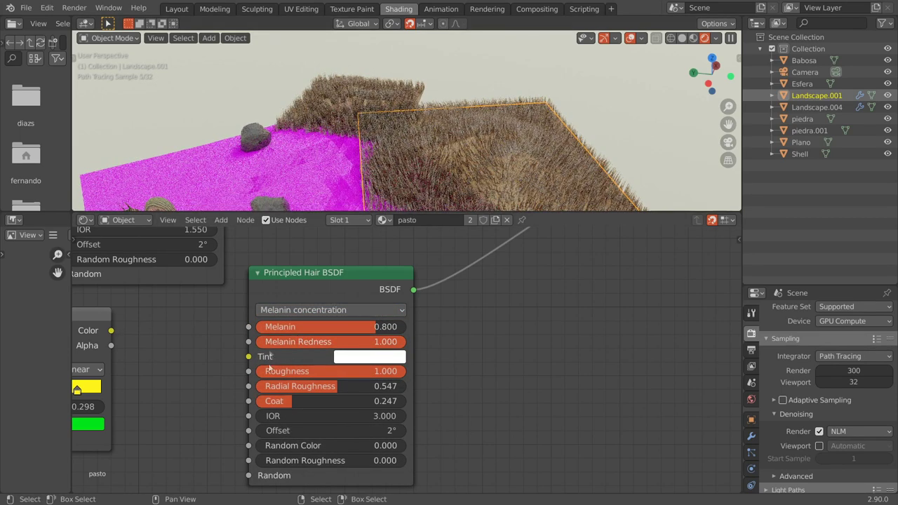
mouse_move(328, 326)
left_mouse_down()
mouse_move(371, 345)
mouse_move(336, 344)
left_mouse_up()
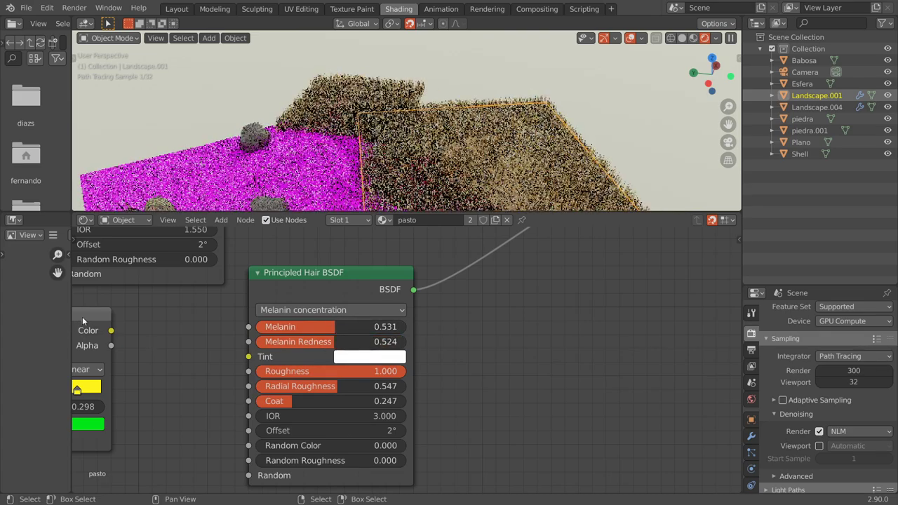
left_click_drag(145, 340, 248, 357)
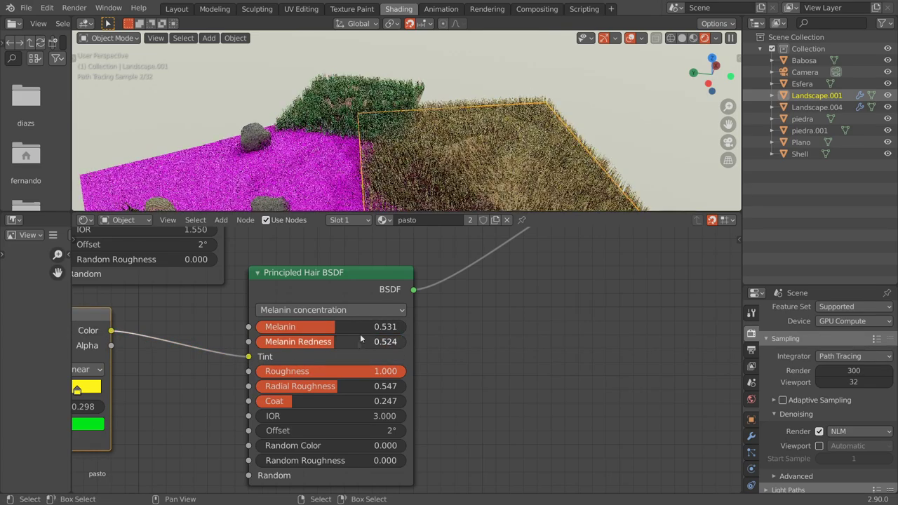
mouse_move(333, 326)
left_mouse_down()
mouse_move(282, 327)
mouse_move(324, 343)
mouse_move(315, 343)
left_mouse_up()
scroll(351, 336, "down", 1)
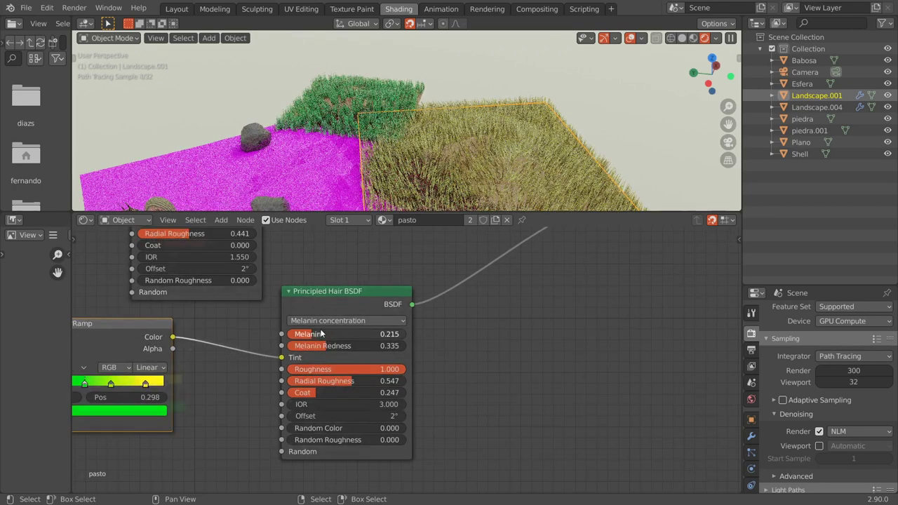
scroll(320, 332, "down", 3)
scroll(320, 332, "down", 1)
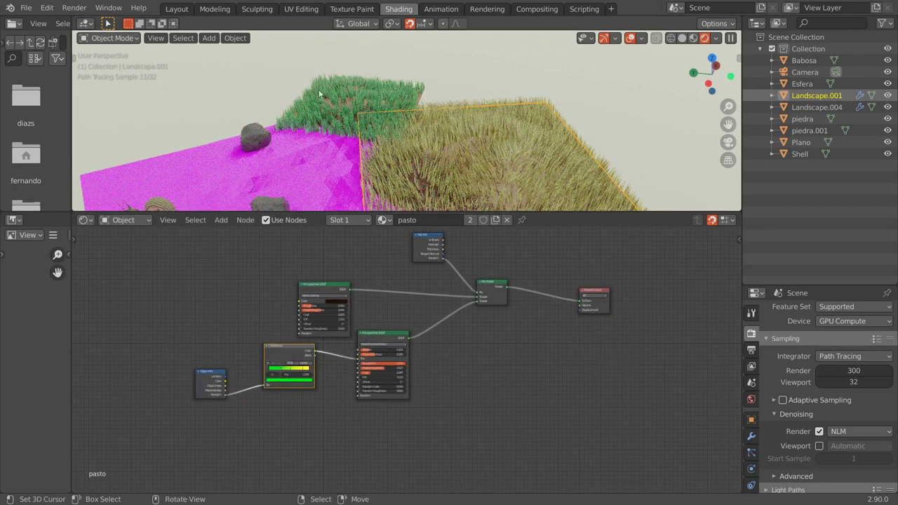
middle_click_drag(545, 320, 593, 372)
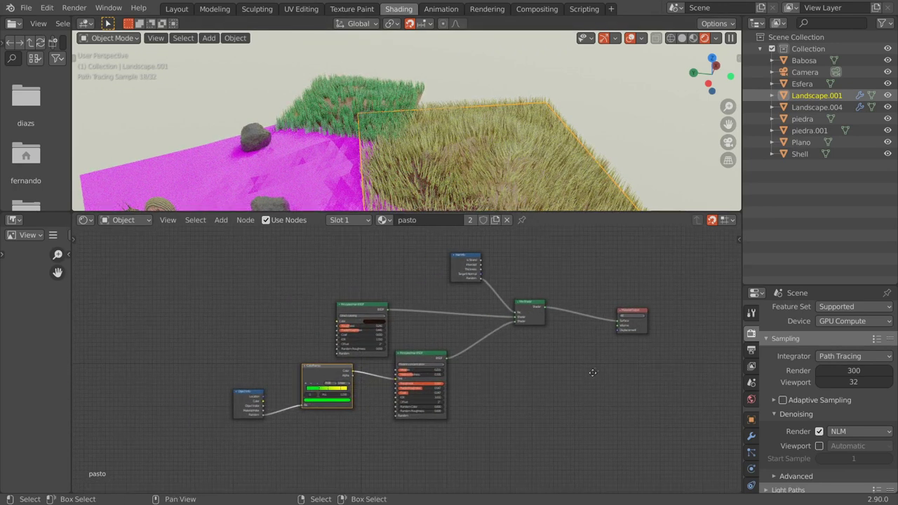
scroll(571, 372, "up", 3)
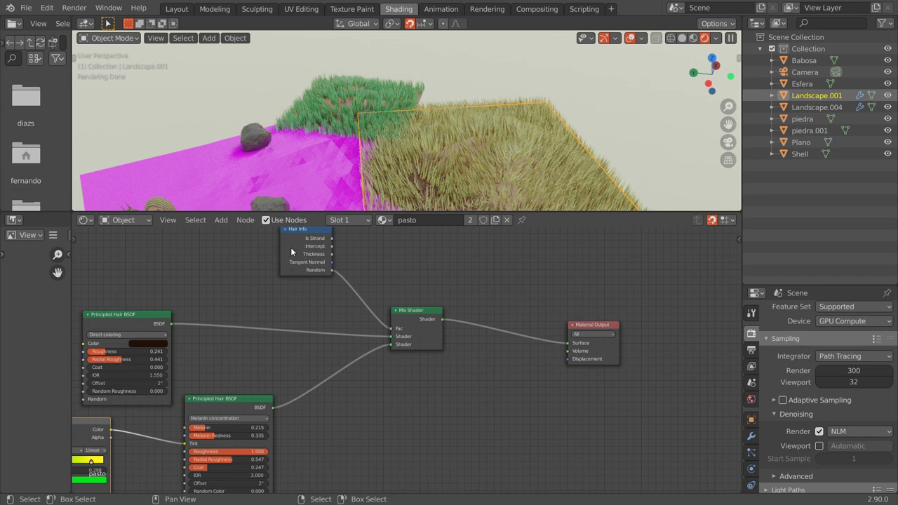
Reposition the ColorRamp and Object Info nodes, briefly collapsing and re-expanding Object Info
middle_click_drag(291, 252, 370, 177)
middle_click_drag(327, 320, 337, 328)
left_click(319, 328)
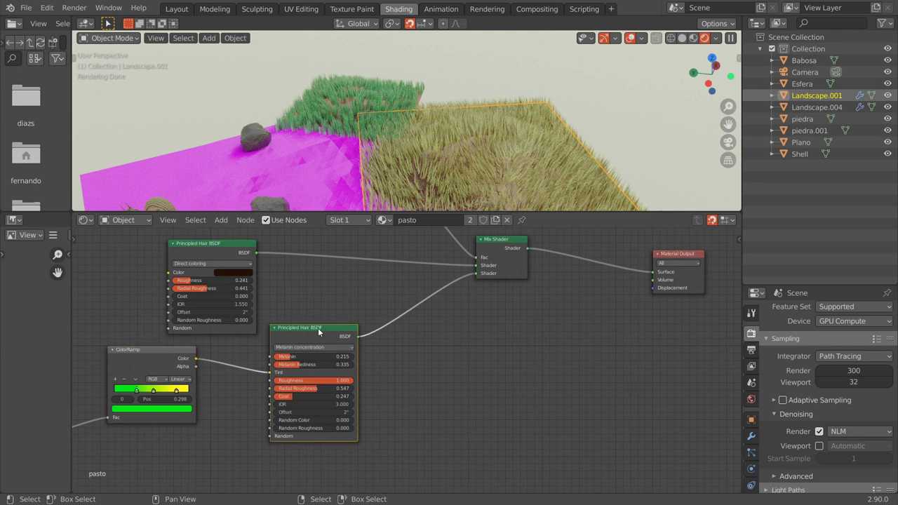
middle_click_drag(318, 327, 534, 263)
mouse_move(356, 302)
left_mouse_down()
mouse_move(390, 325)
mouse_move(369, 325)
left_mouse_up()
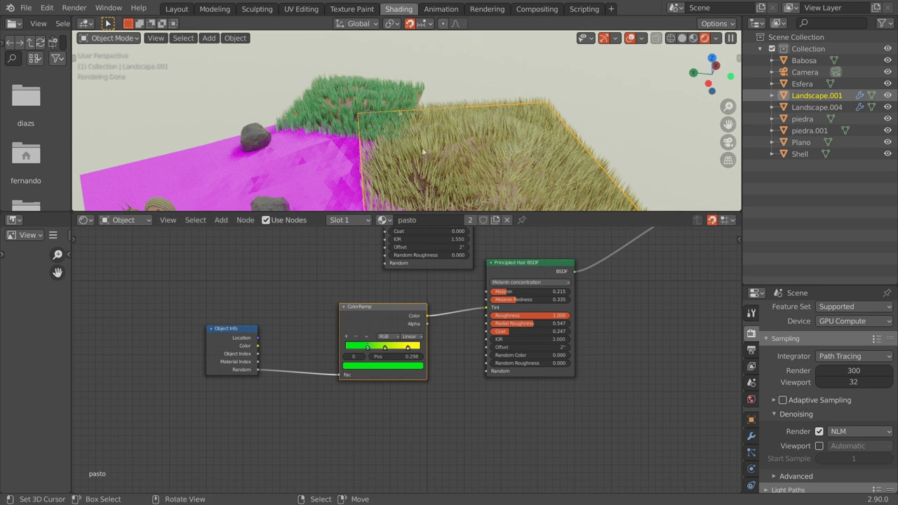
left_click(211, 329)
left_click_drag(212, 332, 217, 360)
left_click(220, 352)
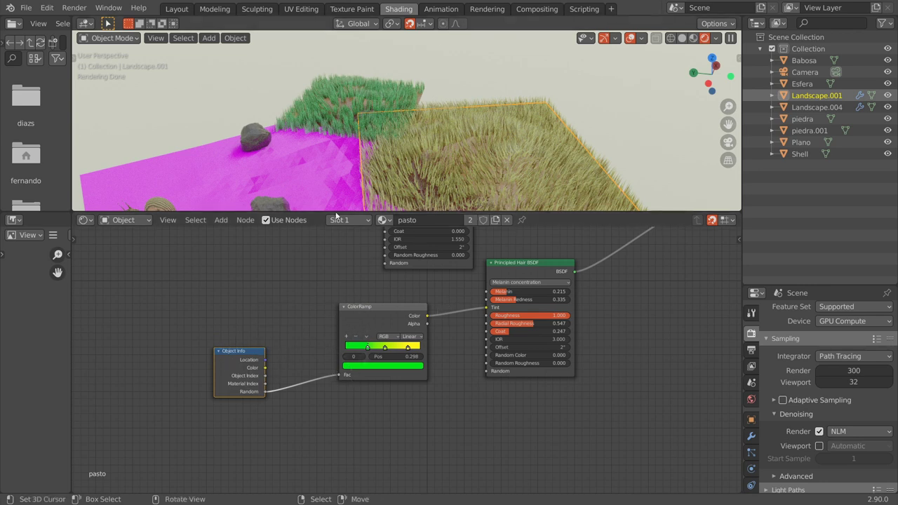
middle_click_drag(289, 399, 226, 455)
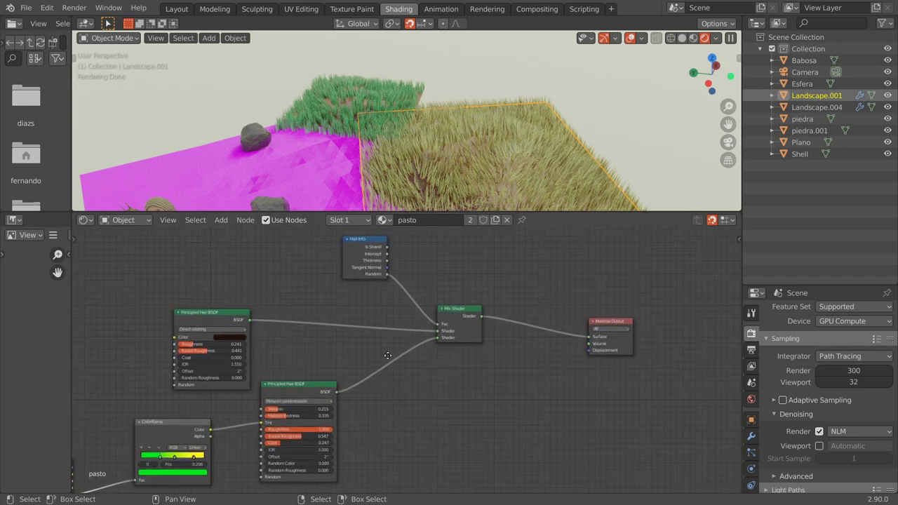
Make Landscape.004 active and look through the scene camera at the snail and grass
left_click(351, 106)
scroll(457, 196, "down", 3)
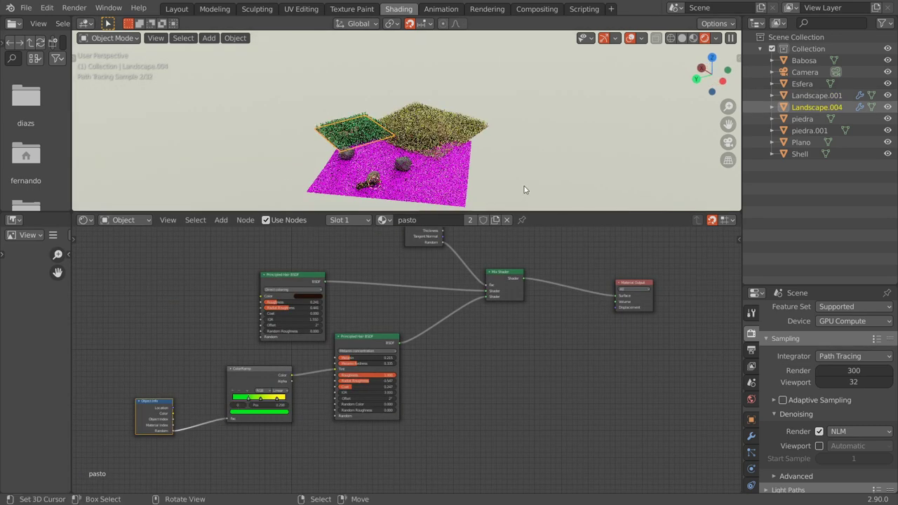
key("KP_0")
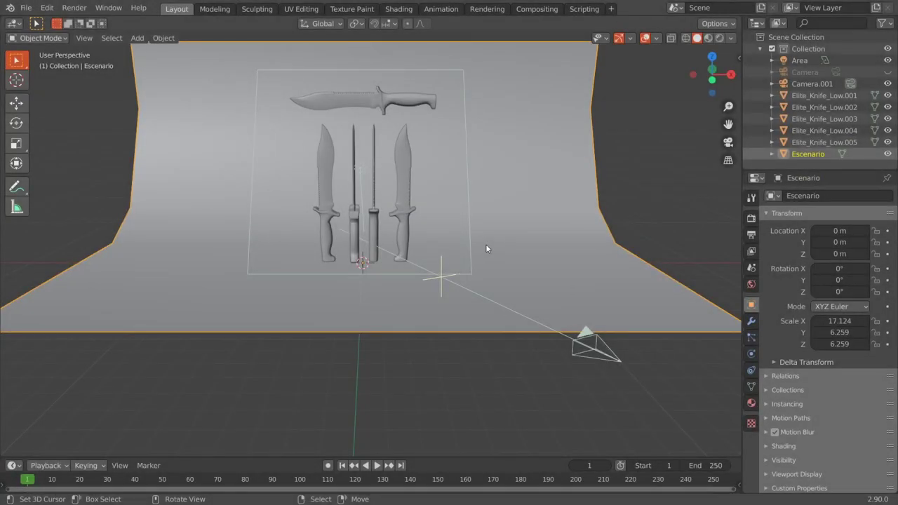
Preview the knives in Rendered shading, orbiting and zooming to a close view of the red handles
mouse_move(293, 256)
middle_mouse_down()
mouse_move(498, 232)
mouse_move(421, 236)
middle_mouse_up()
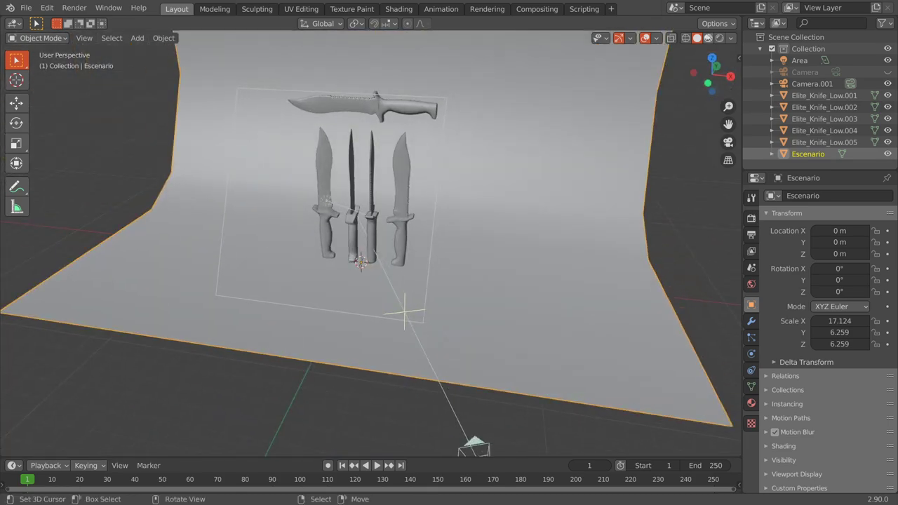
left_click(719, 38)
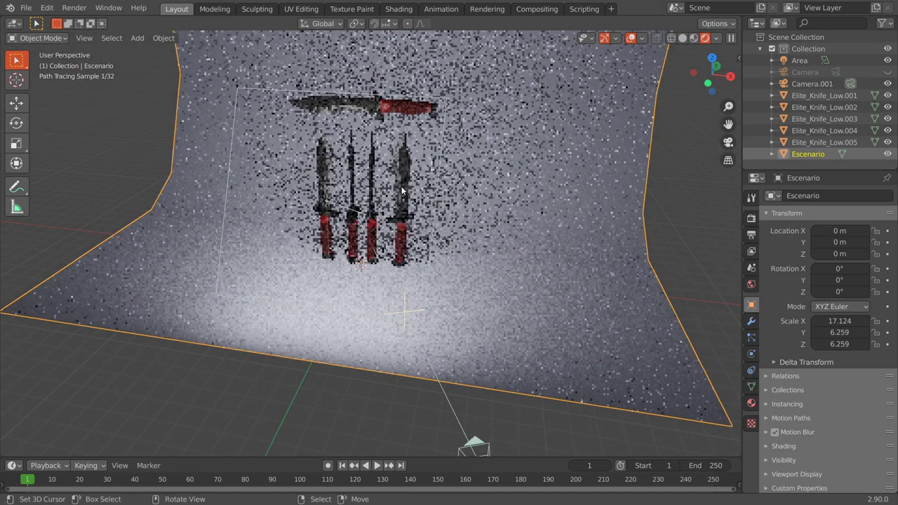
scroll(402, 190, "up", 3)
mouse_move(402, 190)
middle_mouse_down()
mouse_move(470, 153)
mouse_move(479, 197)
mouse_move(380, 204)
mouse_move(342, 285)
mouse_move(364, 193)
mouse_move(365, 225)
middle_mouse_up()
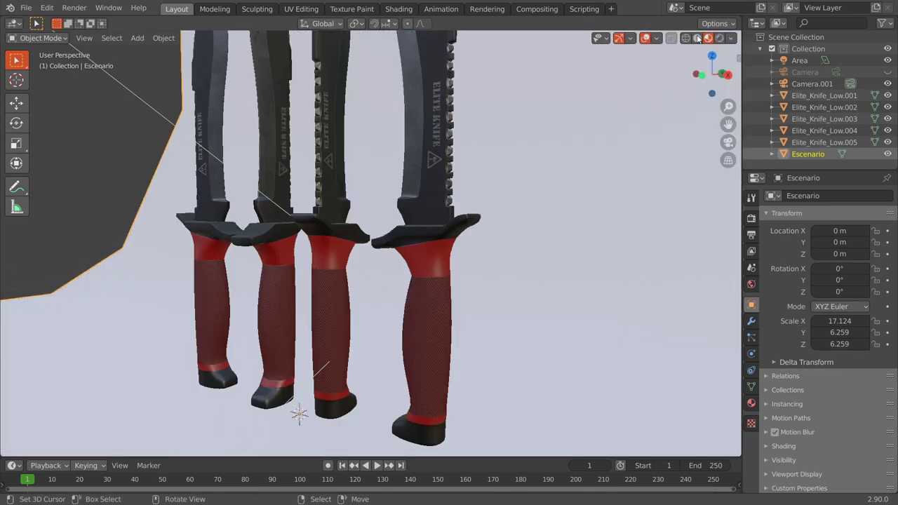
mouse_move(365, 226)
middle_mouse_down()
mouse_move(440, 192)
mouse_move(568, 190)
mouse_move(469, 199)
mouse_move(512, 326)
mouse_move(585, 341)
mouse_move(560, 348)
mouse_move(364, 321)
mouse_move(350, 334)
mouse_move(361, 344)
mouse_move(308, 149)
mouse_move(337, 227)
mouse_move(347, 219)
middle_mouse_up()
mouse_move(326, 189)
middle_mouse_down()
mouse_move(340, 194)
mouse_move(412, 170)
mouse_move(421, 219)
mouse_move(502, 245)
mouse_move(399, 148)
mouse_move(379, 165)
mouse_move(354, 155)
mouse_move(307, 178)
mouse_move(327, 181)
middle_mouse_up()
scroll(363, 181, "up", 3)
scroll(337, 155, "up", 3)
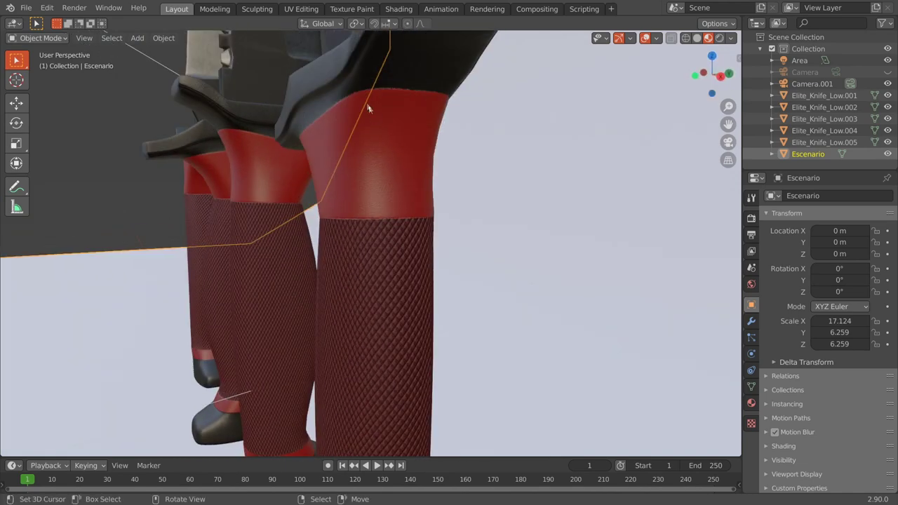
mouse_move(372, 207)
middle_mouse_down()
mouse_move(426, 206)
mouse_move(496, 227)
mouse_move(257, 231)
mouse_move(357, 253)
mouse_move(259, 227)
mouse_move(306, 226)
mouse_move(277, 239)
mouse_move(242, 195)
mouse_move(322, 181)
middle_mouse_up()
Return to Solid shading and delete the Escenario backdrop and another knife
scroll(306, 226, "down", 3)
scroll(305, 223, "down", 3)
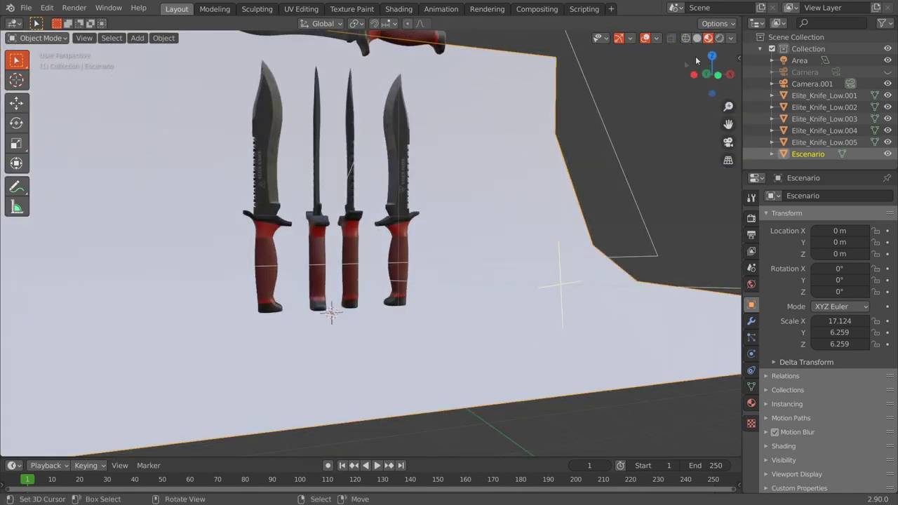
left_click(697, 37)
mouse_move(306, 303)
middle_mouse_down()
mouse_move(279, 282)
mouse_move(354, 321)
middle_mouse_up()
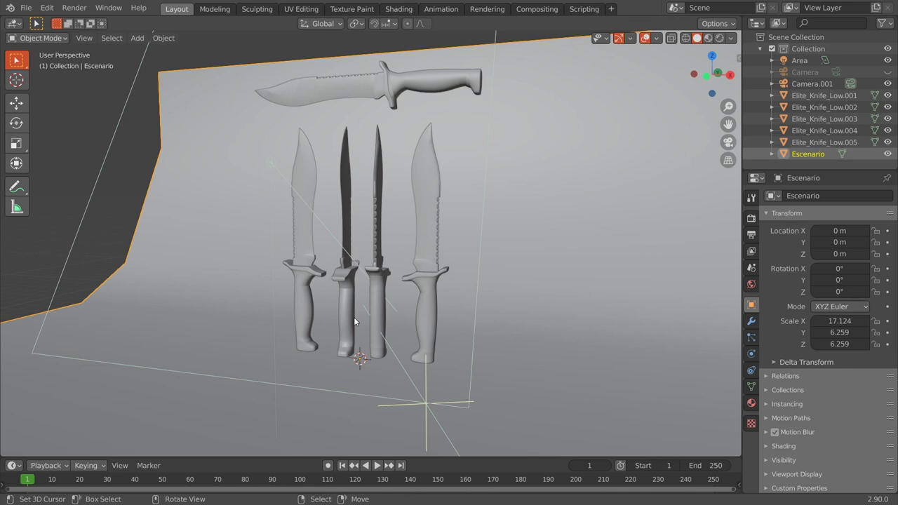
key("Delete")
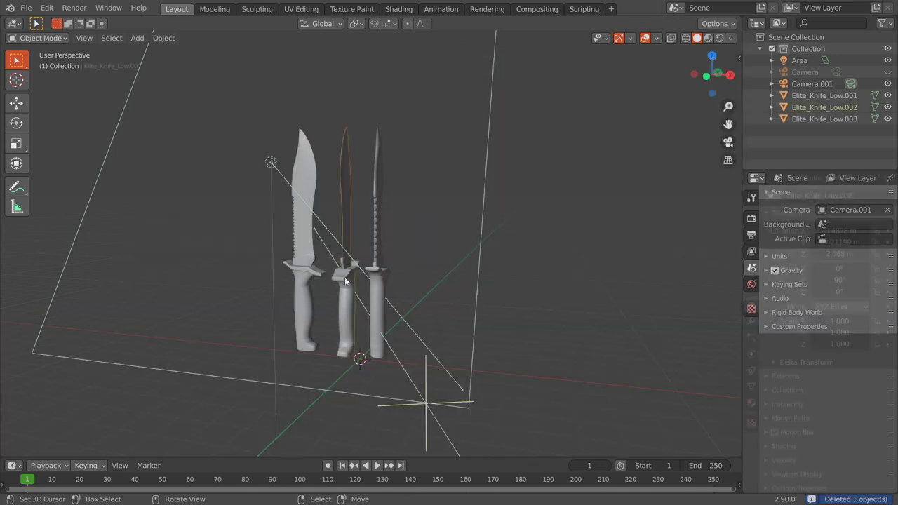
left_click(346, 285)
key("Delete")
mouse_move(346, 285)
middle_mouse_down()
mouse_move(404, 237)
mouse_move(343, 226)
mouse_move(417, 245)
mouse_move(329, 265)
mouse_move(304, 258)
mouse_move(262, 285)
mouse_move(357, 247)
middle_mouse_up()
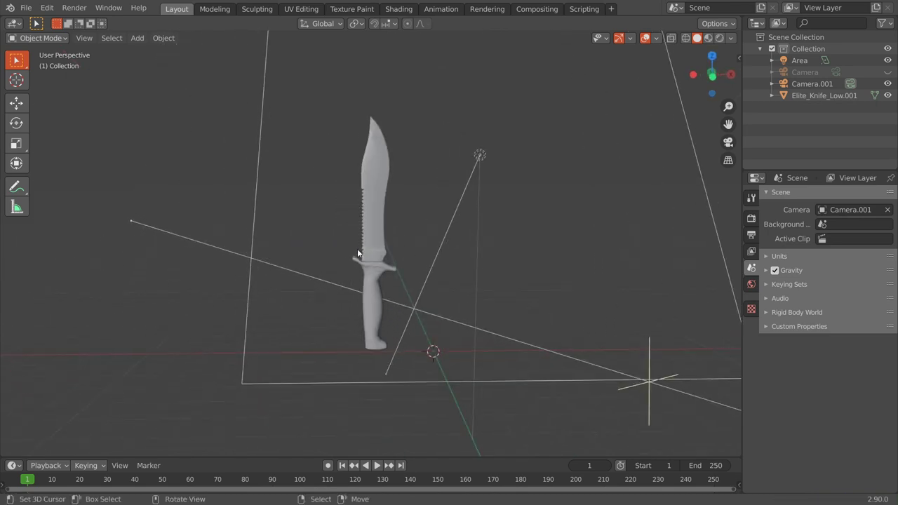
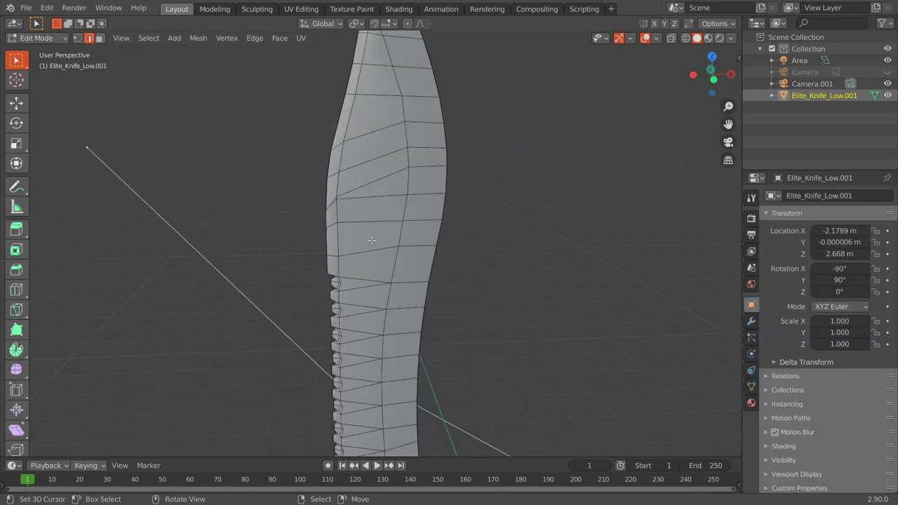
Zoom and orbit the close-up blade view and select an edge on the lower blade notch
scroll(439, 292, "up", 2)
mouse_move(421, 280)
middle_mouse_down()
mouse_move(439, 292)
mouse_move(458, 280)
mouse_move(296, 271)
middle_mouse_up()
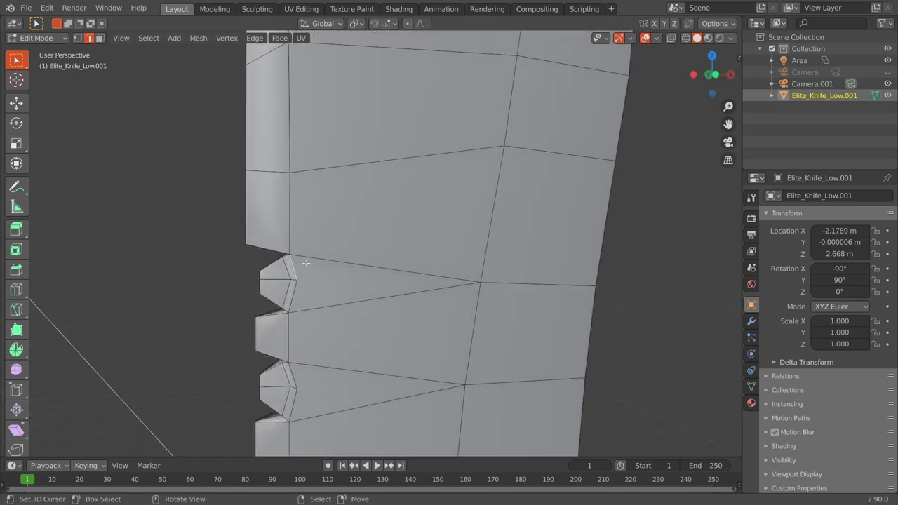
left_click(299, 301)
mouse_move(298, 301)
middle_mouse_down()
mouse_move(242, 292)
mouse_move(372, 221)
mouse_move(402, 299)
mouse_move(383, 251)
mouse_move(421, 183)
middle_mouse_up()
Centre the guard in view and select the edge loop across the blade base above it
scroll(421, 183, "up", 5)
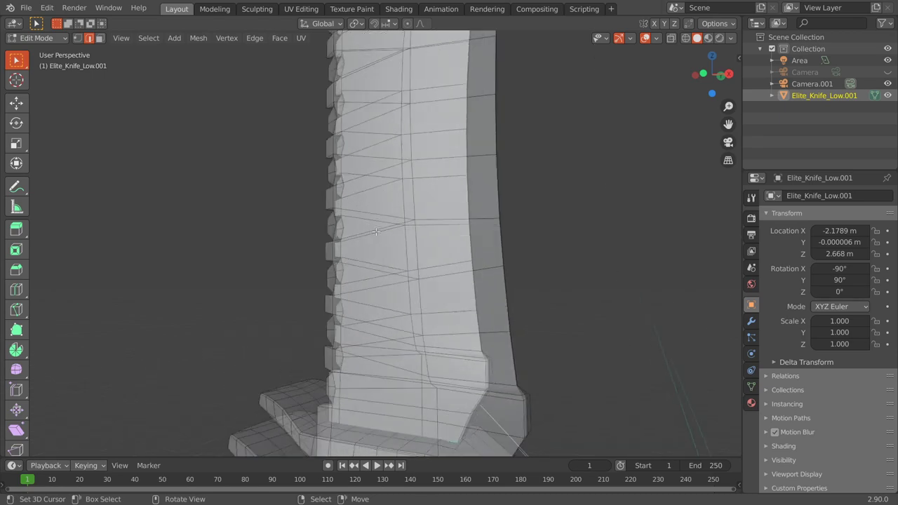
middle_click_drag(406, 238, 346, 4, "shift")
mouse_move(393, 224)
middle_mouse_down()
mouse_move(473, 229)
mouse_move(381, 225)
middle_mouse_up()
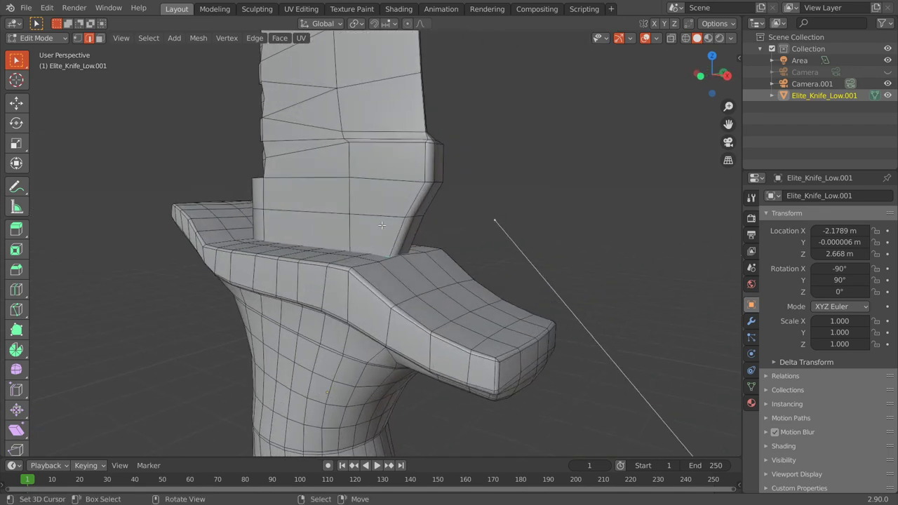
left_click(376, 218)
middle_click_drag(376, 217, 468, 225)
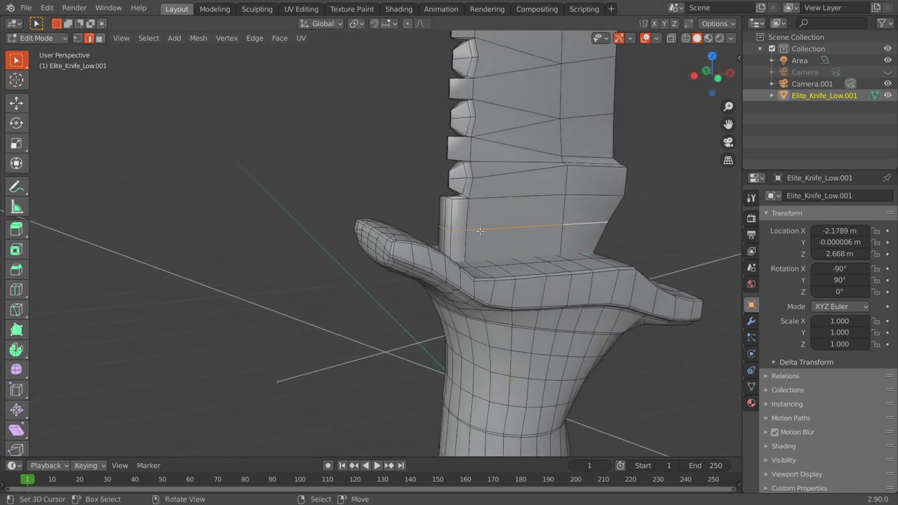
Dissolve the selected blade-base edge loop with X > Dissolve Edges
key("x")
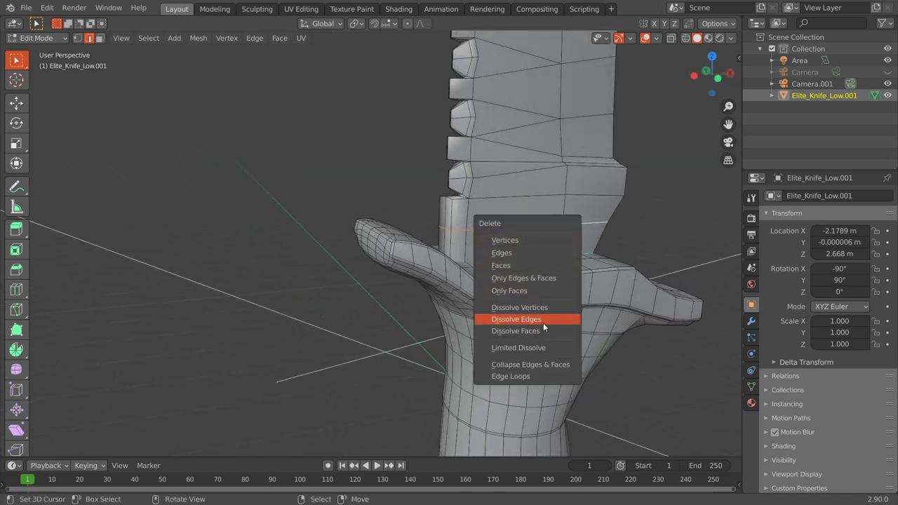
left_click(543, 322)
middle_click_drag(544, 321, 466, 293)
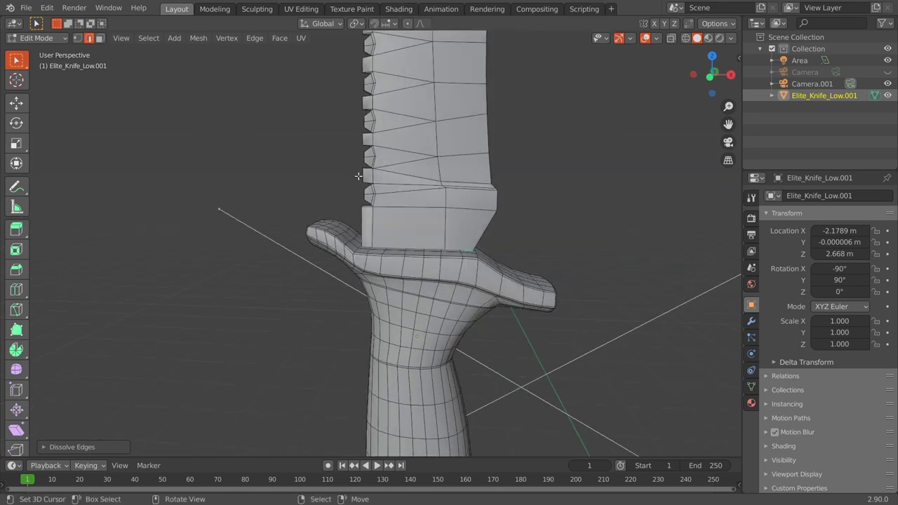
mouse_move(466, 293)
middle_mouse_down()
mouse_move(466, 171)
mouse_move(477, 175)
middle_mouse_up()
Zoom down to the handle and switch the viewport to Material Preview
scroll(456, 174, "up", 2)
scroll(420, 171, "up", 2)
scroll(390, 168, "up", 1)
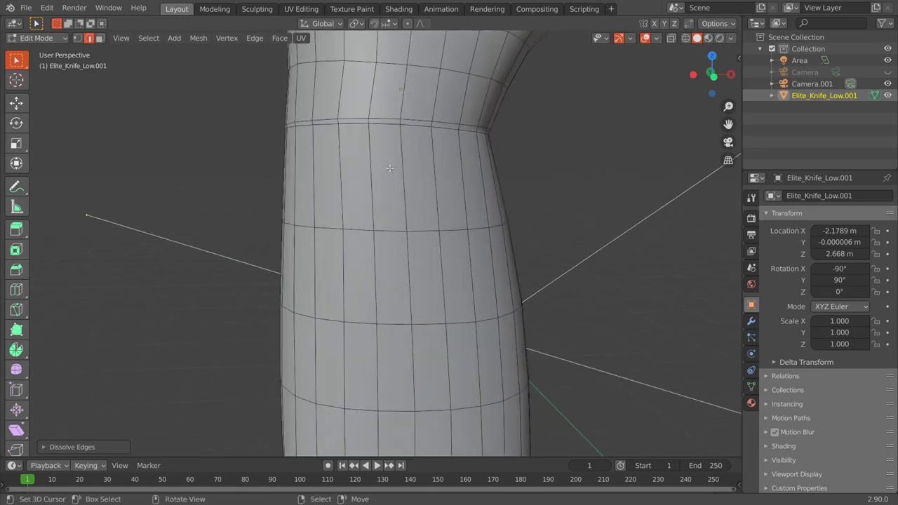
mouse_move(370, 130)
middle_mouse_down()
mouse_move(429, 150)
mouse_move(335, 180)
middle_mouse_up()
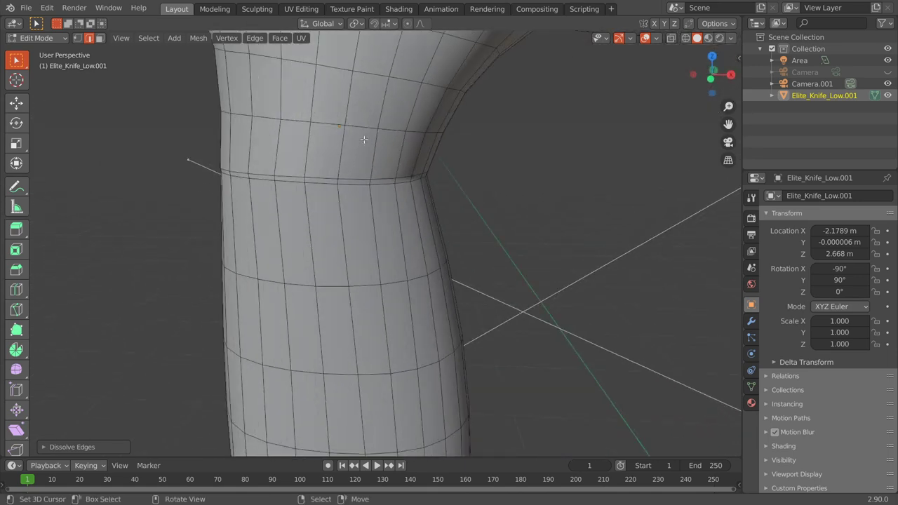
scroll(334, 183, "down", 3)
scroll(491, 126, "down", 2)
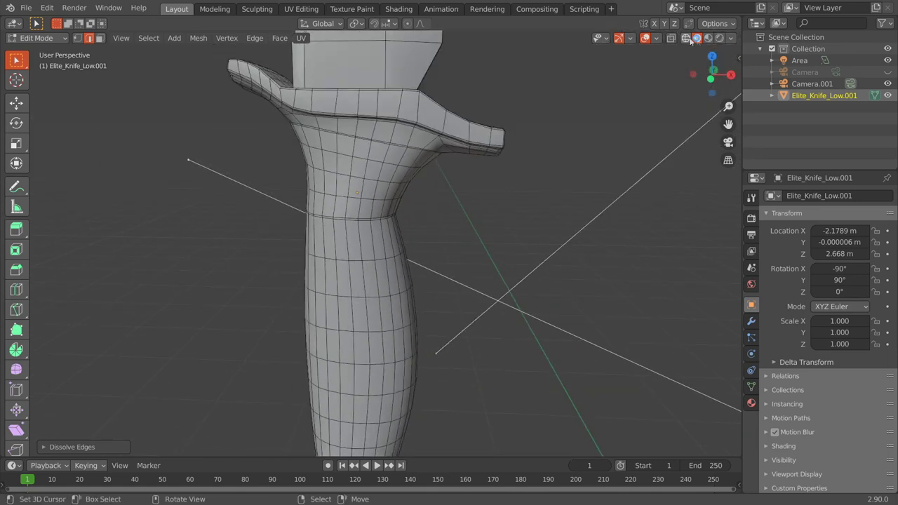
left_click(707, 38)
Dissolve the edge loop where the red collar meets the diamond-textured grip
scroll(526, 210, "up", 2)
scroll(491, 206, "down", 1)
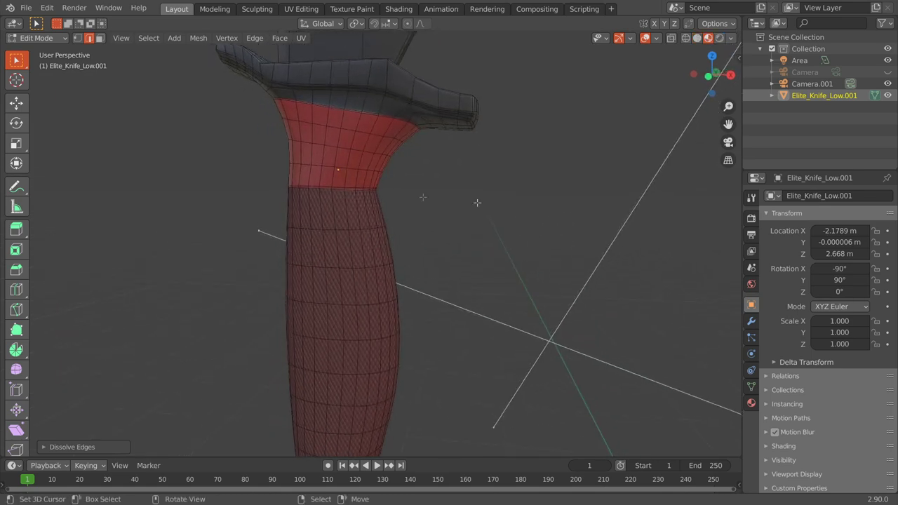
scroll(357, 197, "up", 1)
scroll(355, 197, "up", 2)
mouse_move(354, 197)
middle_mouse_down()
mouse_move(369, 209)
mouse_move(346, 211)
mouse_move(348, 197)
mouse_move(359, 206)
middle_mouse_up()
key("Tab")
key("Tab")
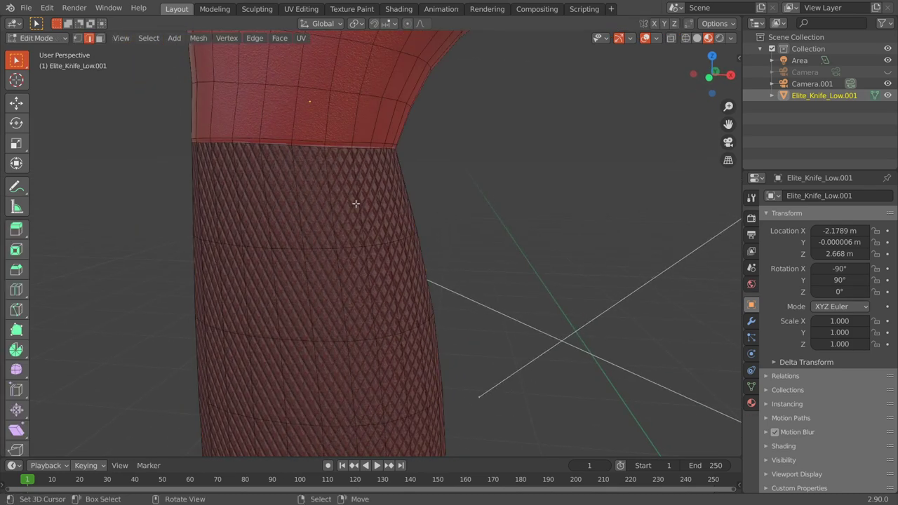
left_click(309, 142)
left_click(308, 141, "alt")
key("x")
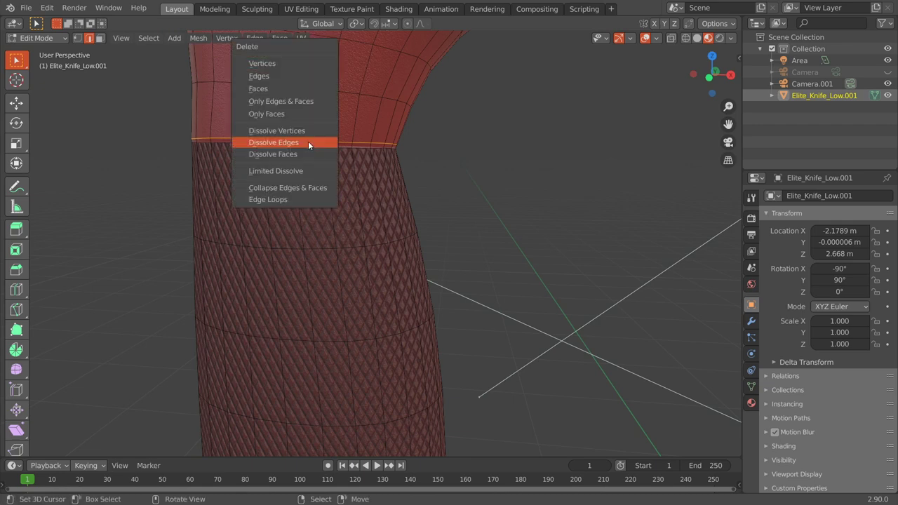
left_click(308, 141)
mouse_move(308, 141)
middle_mouse_down()
mouse_move(376, 194)
mouse_move(397, 199)
mouse_move(377, 188)
mouse_move(371, 207)
mouse_move(617, 311)
middle_mouse_up()
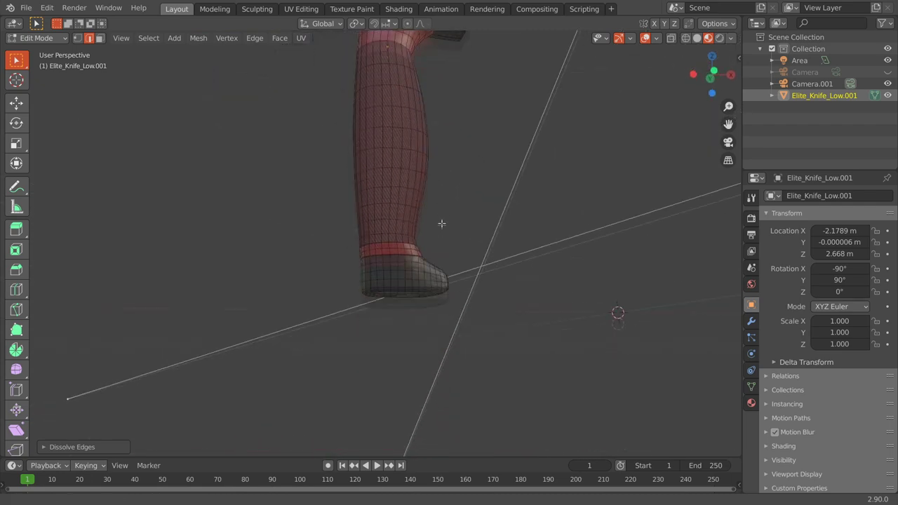
Switch the viewport back to Solid shading and view the pommel from the side
scroll(442, 226, "up", 3)
scroll(441, 225, "up", 3)
mouse_move(441, 225)
middle_mouse_down()
mouse_move(461, 236)
mouse_move(452, 226)
middle_mouse_up()
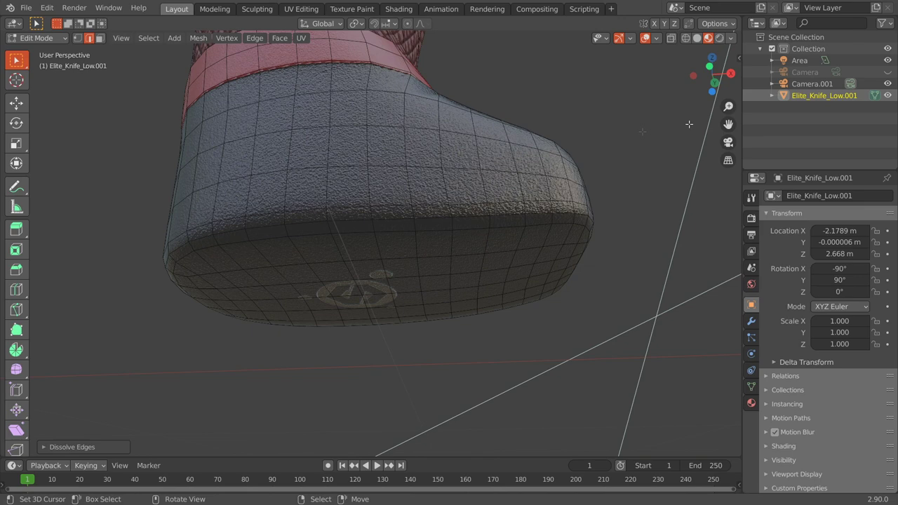
left_click(697, 38)
mouse_move(533, 175)
middle_mouse_down()
mouse_move(339, 134)
mouse_move(336, 224)
mouse_move(315, 147)
mouse_move(330, 164)
middle_mouse_up()
scroll(312, 160, "up", 5)
scroll(311, 160, "down", 5)
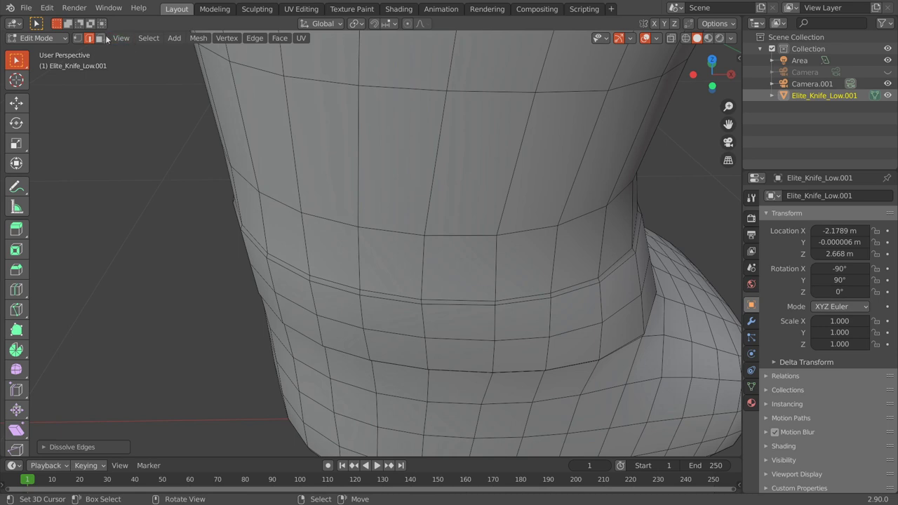
Select the pommel band faces, snap the 3D cursor to them and scale the band
left_click(505, 324)
left_click(502, 325, "alt")
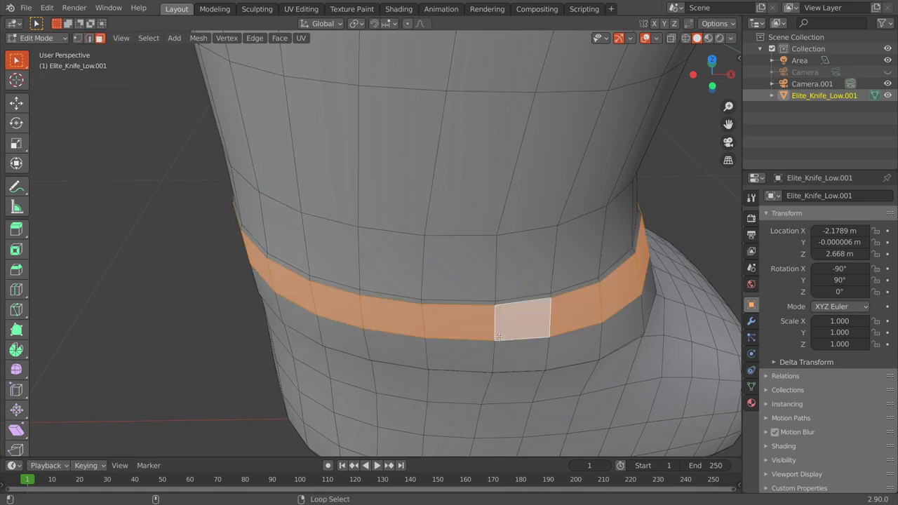
left_click(491, 350, "alt")
key("shift+s")
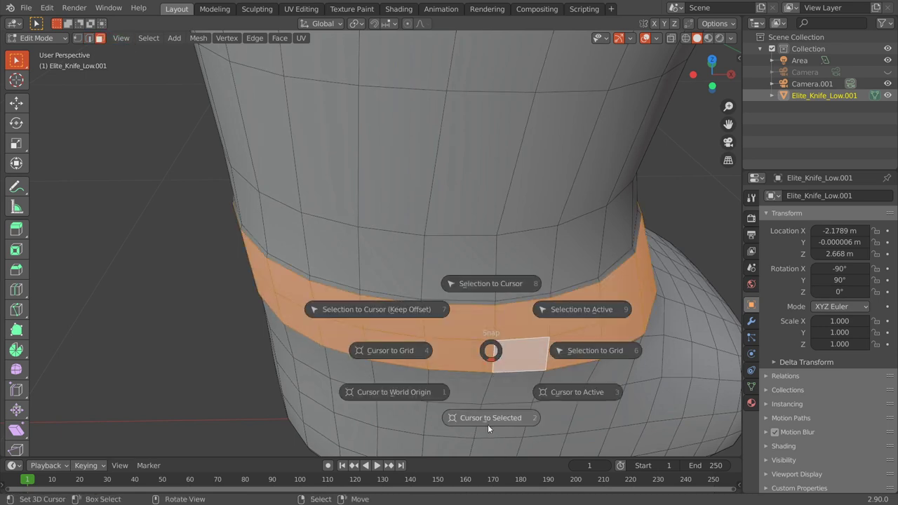
left_click(487, 424)
key("s")
left_click(501, 403)
scroll(498, 337, "down", 5)
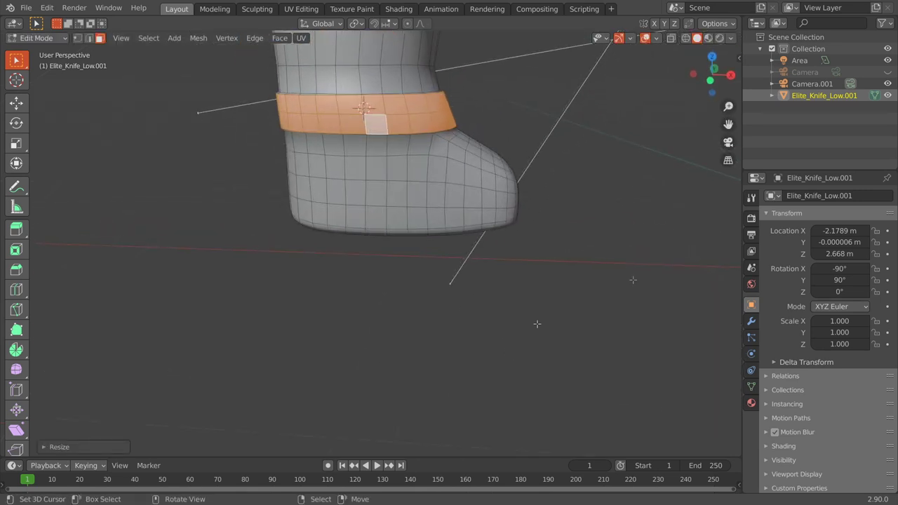
Check the resized pommel from several angles in Rendered shading
key("z")
left_click(531, 232)
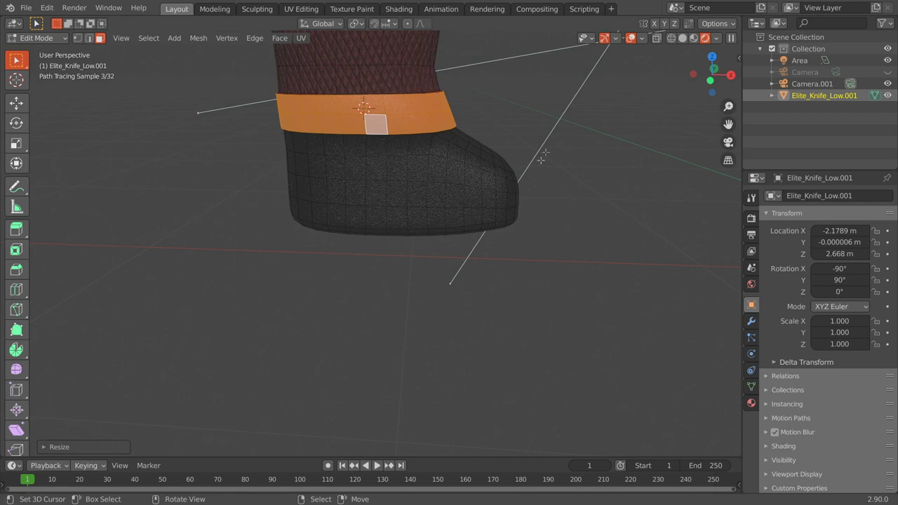
middle_click_drag(535, 162, 506, 192)
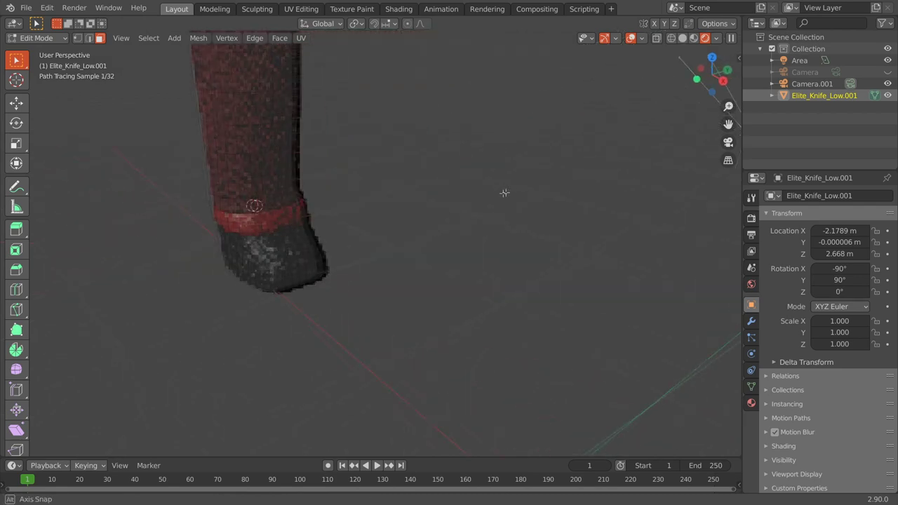
mouse_move(505, 193)
middle_mouse_down()
mouse_move(565, 182)
mouse_move(374, 214)
middle_mouse_up()
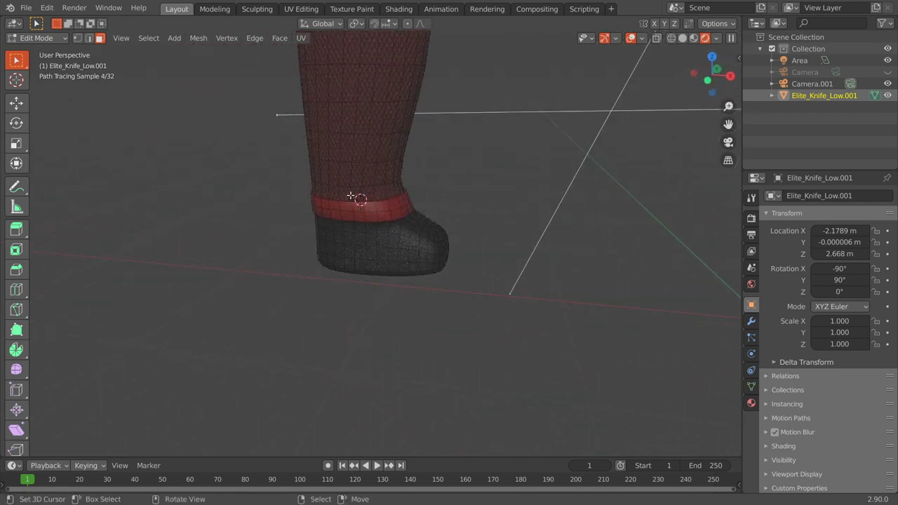
scroll(357, 188, "up", 6)
scroll(357, 188, "down", 3)
middle_click_drag(357, 188, 387, 186)
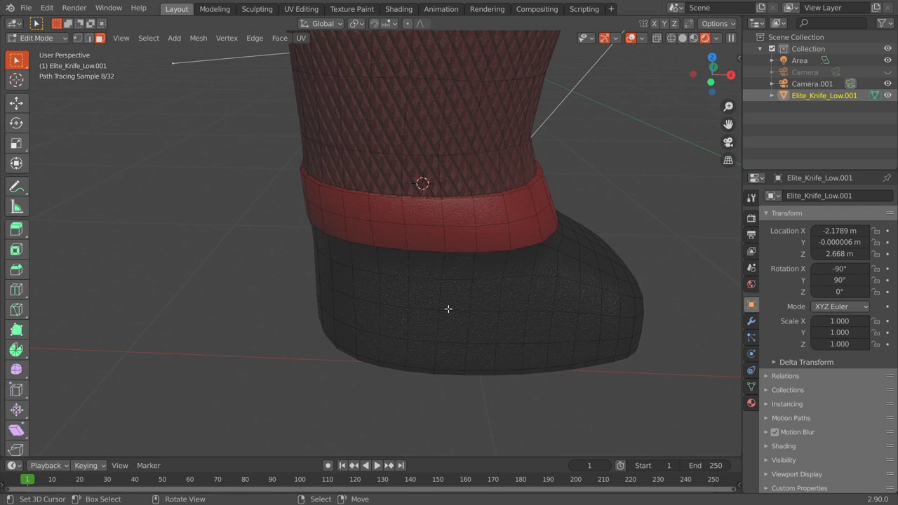
scroll(448, 309, "down", 3)
Toggle to Object Mode and back into Edit Mode, reframing the pommel
key("Tab")
middle_click_drag(447, 312, 393, 232)
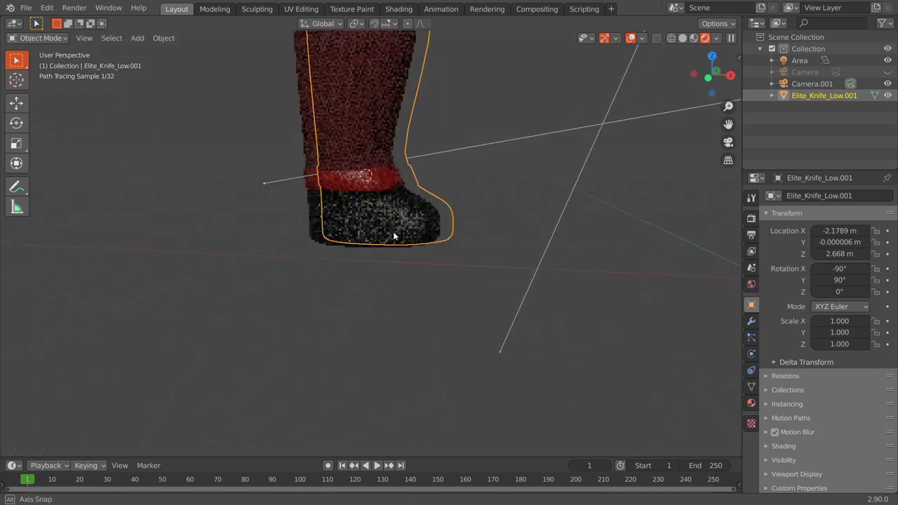
key("Tab")
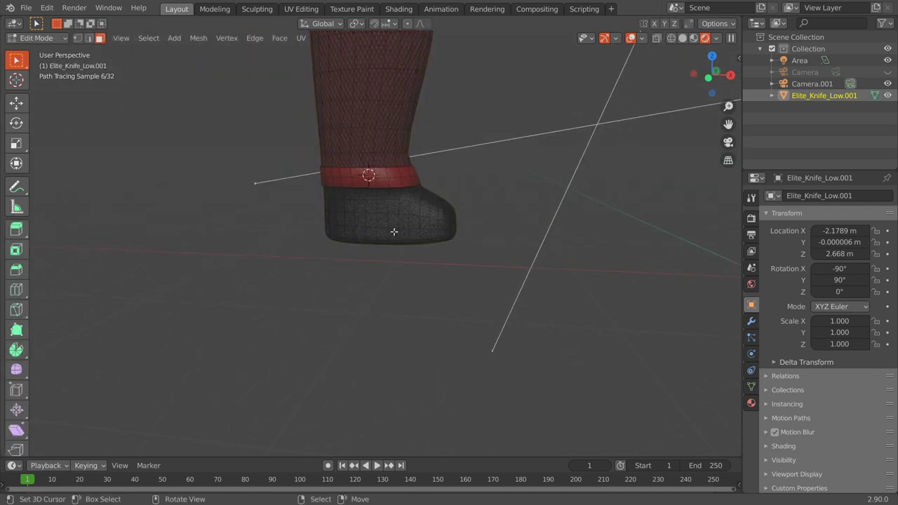
scroll(394, 231, "down", 2)
scroll(394, 231, "down", 2)
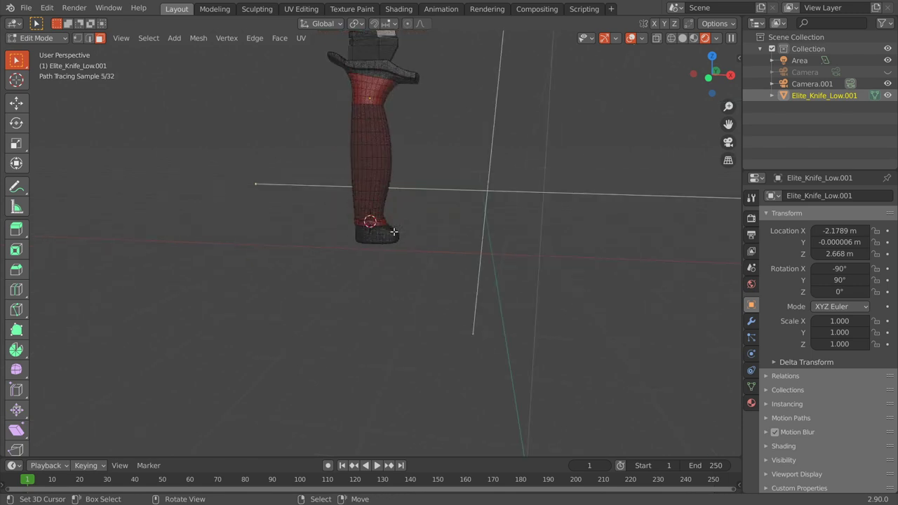
scroll(394, 232, "up", 3)
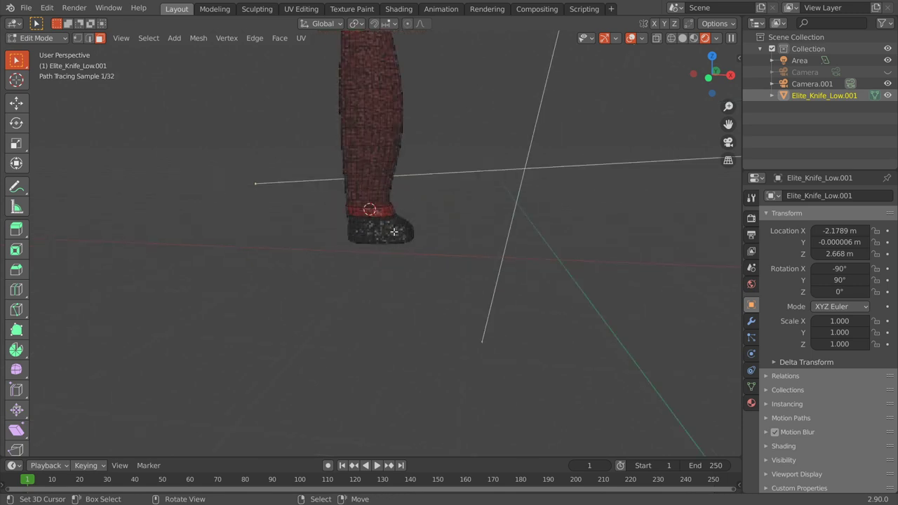
scroll(395, 231, "up", 2)
scroll(396, 230, "up", 2)
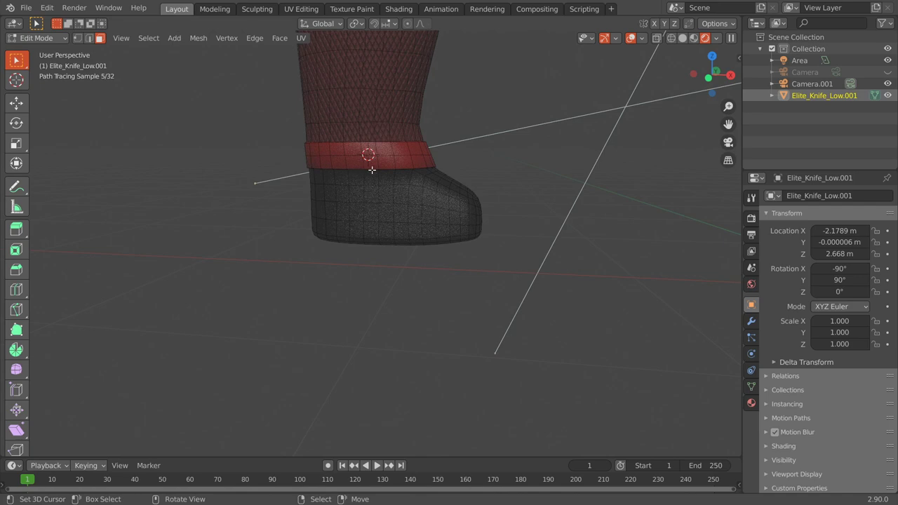
mouse_move(372, 170)
middle_mouse_down()
mouse_move(483, 254)
mouse_move(309, 267)
middle_mouse_up()
Return to Solid shading and select the pommel band edge loop in Edge select mode
key("z")
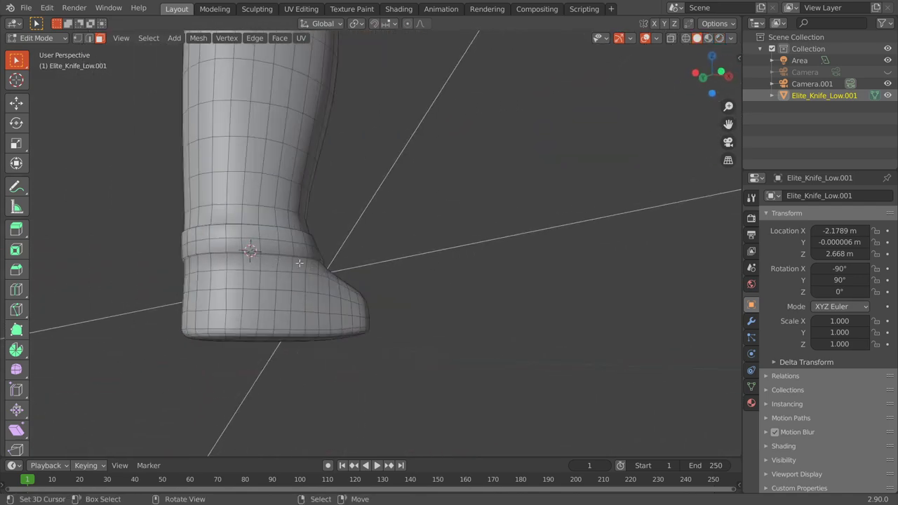
left_click(89, 38)
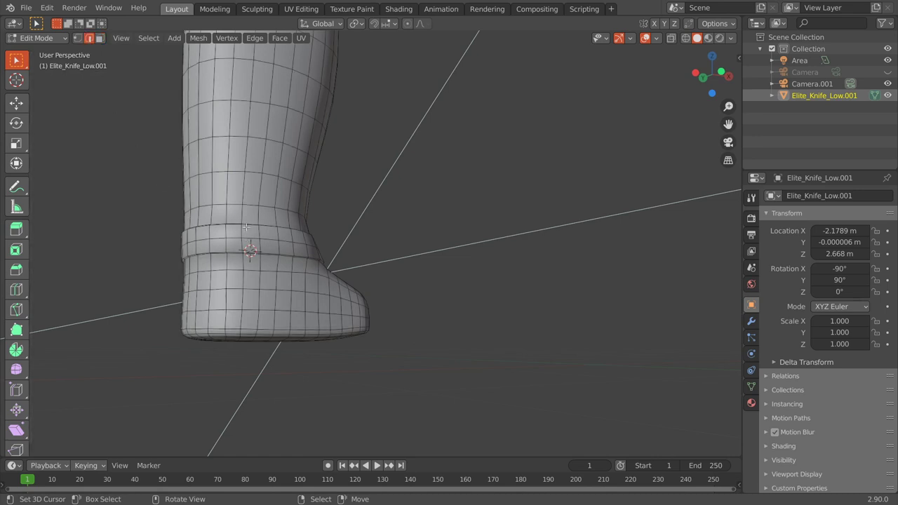
left_click(246, 227, "alt")
mouse_move(545, 309)
middle_mouse_down()
mouse_move(591, 209)
mouse_move(604, 221)
mouse_move(377, 271)
mouse_move(433, 266)
middle_mouse_up()
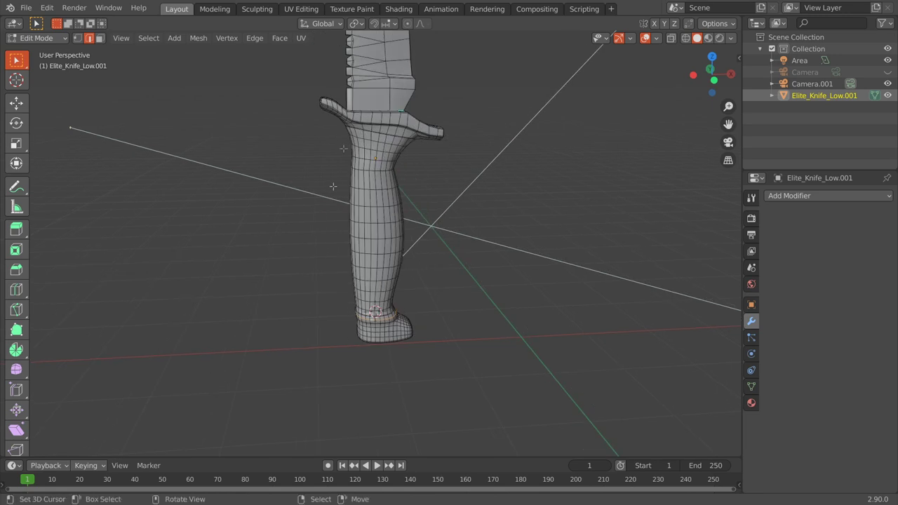
Dissolve the two surplus edge loops on the pommel band
scroll(426, 291, "up", 3)
scroll(434, 284, "up", 1)
middle_click_drag(438, 286, 435, 248)
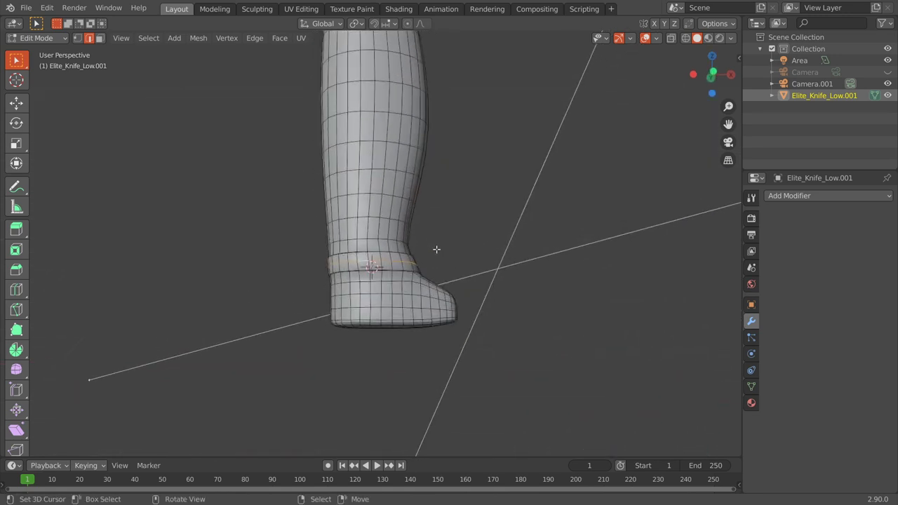
scroll(379, 283, "up", 2)
key("x")
left_click(380, 281)
scroll(380, 280, "down", 4)
mouse_move(380, 281)
middle_mouse_down()
mouse_move(387, 306)
mouse_move(402, 257)
middle_mouse_up()
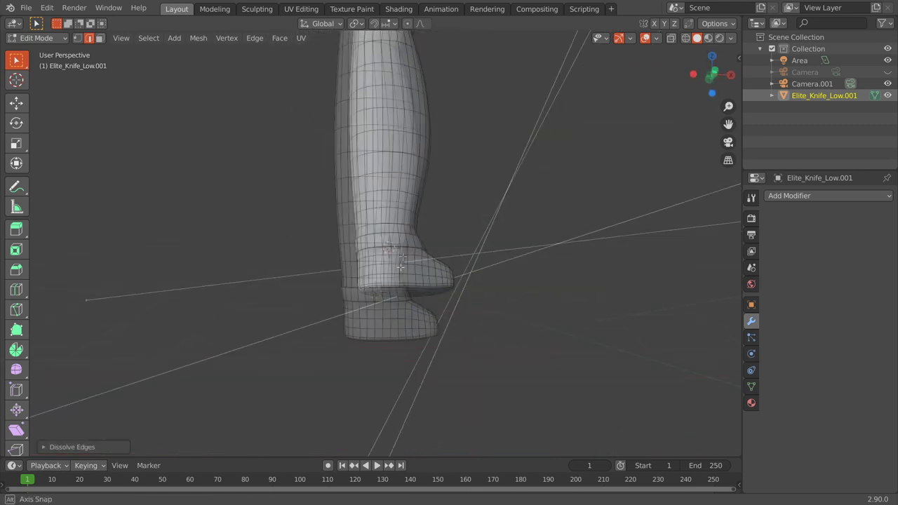
scroll(402, 255, "up", 3)
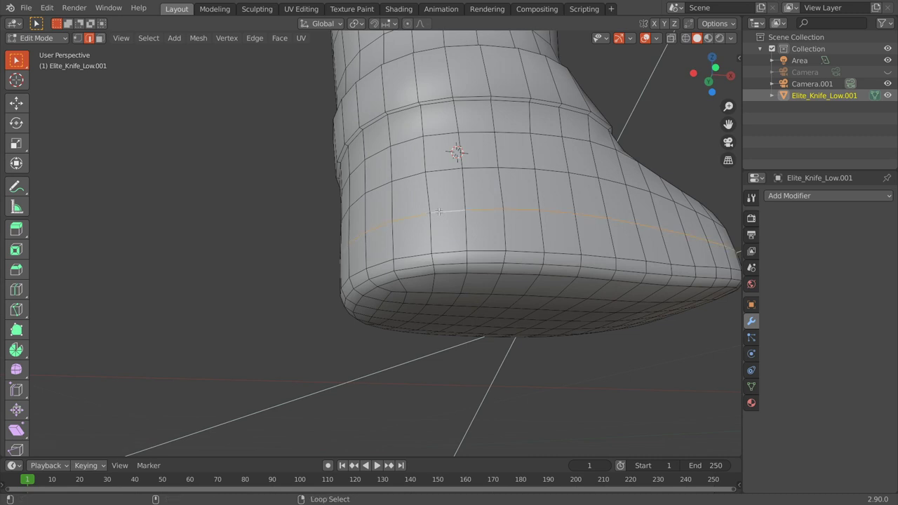
scroll(439, 212, "down", 3)
key("x")
left_click(439, 210)
mouse_move(438, 211)
middle_mouse_down()
mouse_move(481, 257)
mouse_move(467, 258)
mouse_move(519, 259)
mouse_move(531, 237)
mouse_move(528, 258)
mouse_move(390, 209)
mouse_move(428, 189)
mouse_move(408, 128)
mouse_move(411, 142)
mouse_move(385, 143)
middle_mouse_up()
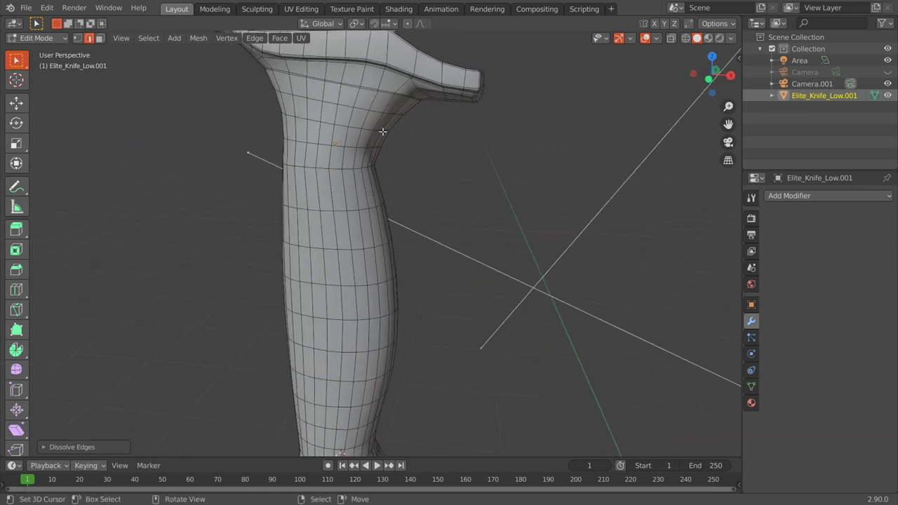
Select and dissolve the edge loop just below the guard
left_click(376, 110)
left_click(376, 110, "alt")
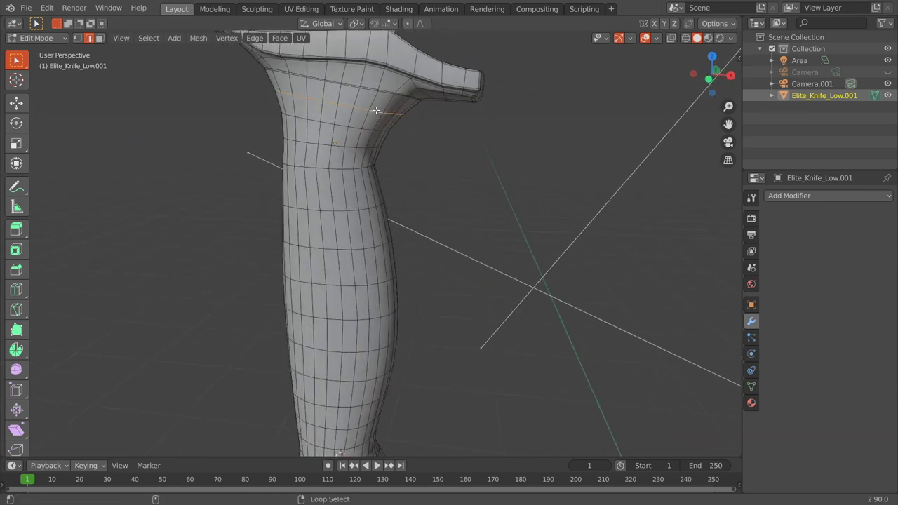
key("x")
left_click(376, 110)
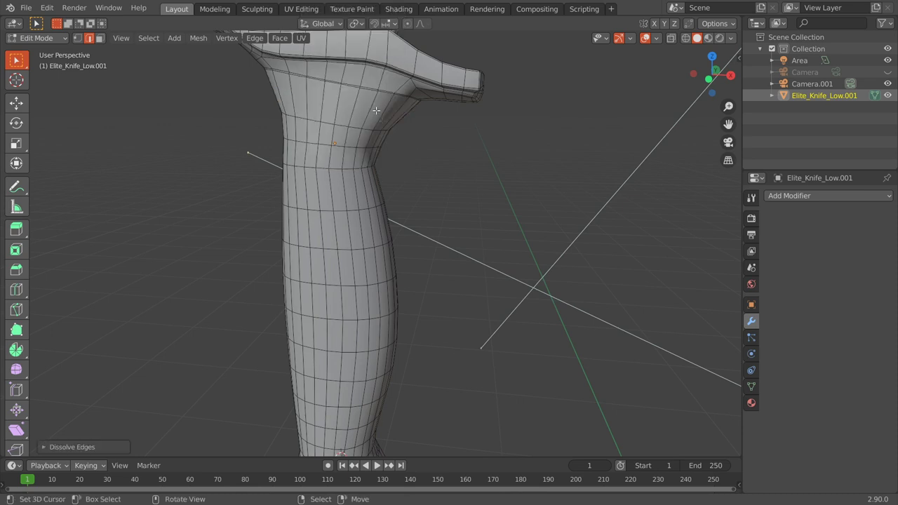
mouse_move(405, 133)
middle_mouse_down()
mouse_move(376, 130)
mouse_move(419, 132)
middle_mouse_up()
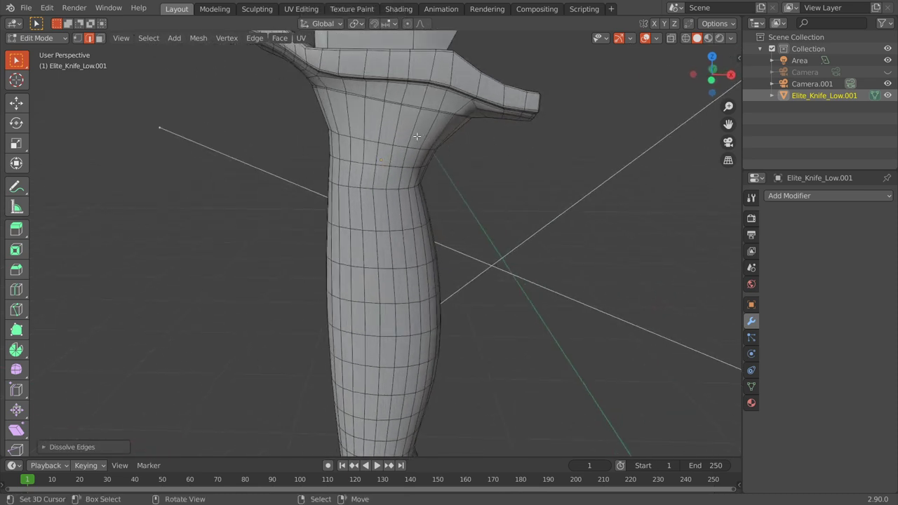
mouse_move(410, 100)
middle_mouse_down()
mouse_move(412, 137)
mouse_move(572, 164)
mouse_move(391, 146)
middle_mouse_up()
scroll(413, 137, "down", 3)
scroll(421, 154, "up", 3)
scroll(390, 145, "down", 3)
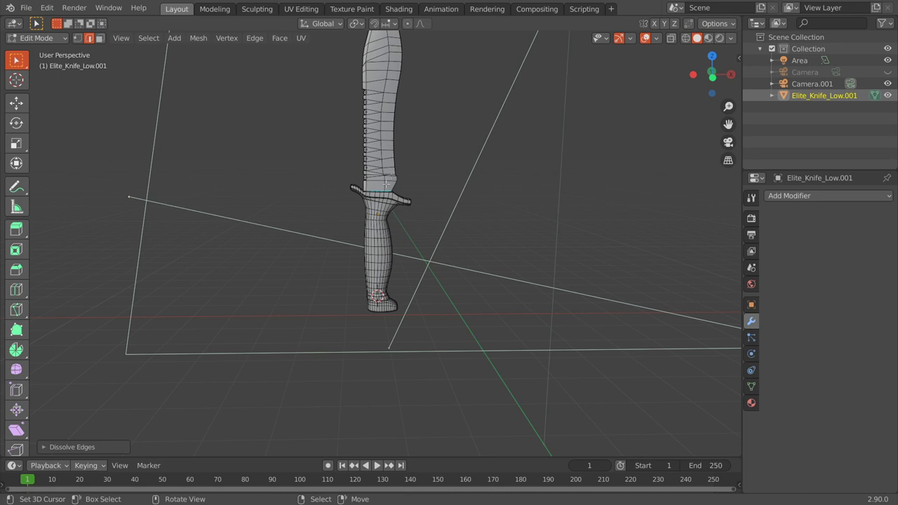
Frame the handle with numpad period and dissolve another edge loop around the grip
scroll(381, 195, "down", 4)
middle_click_drag(381, 194, 449, 163)
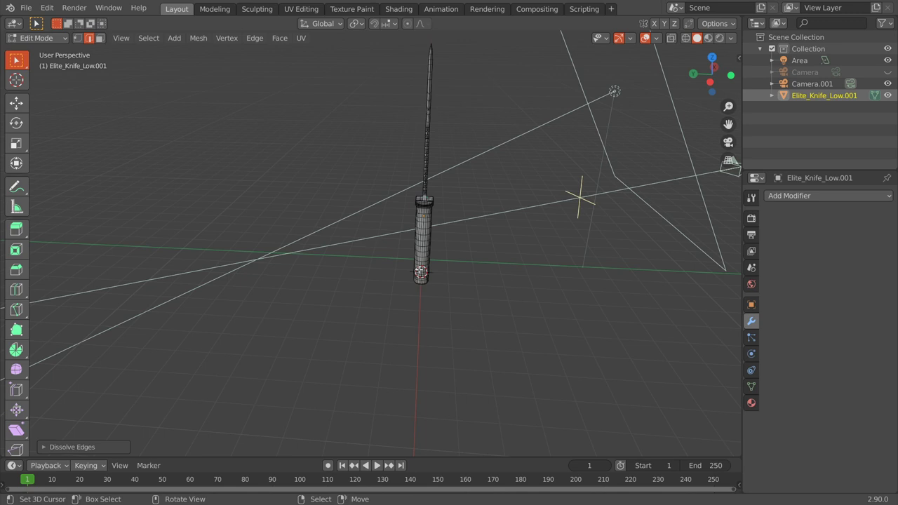
key("KP_Decimal")
middle_click_drag(421, 246, 399, 236)
left_click(373, 283, "alt")
key("x")
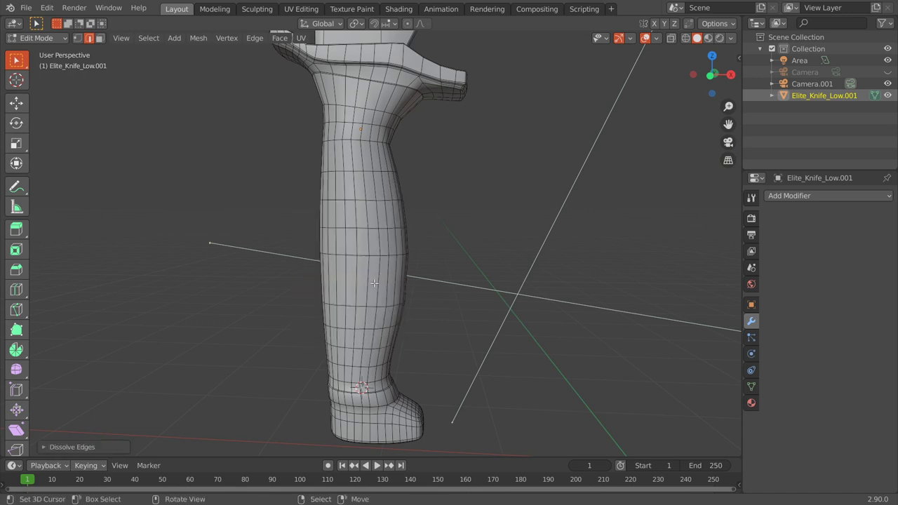
left_click(373, 284)
scroll(375, 282, "down", 2)
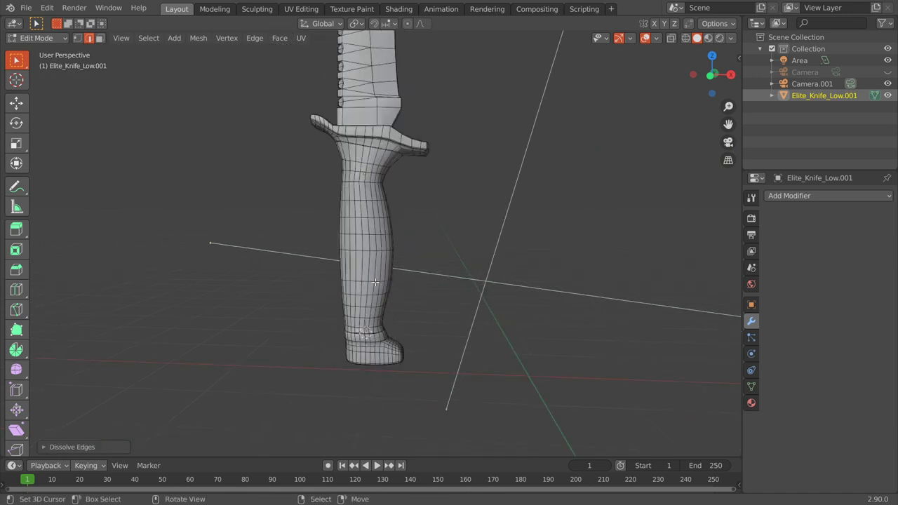
Return to Object Mode with Rendered viewport shading on the knife
left_click(719, 38)
key("Tab")
mouse_move(712, 74)
left_mouse_down()
mouse_move(474, 197)
mouse_move(377, 201)
mouse_move(455, 194)
mouse_move(413, 245)
left_mouse_up()
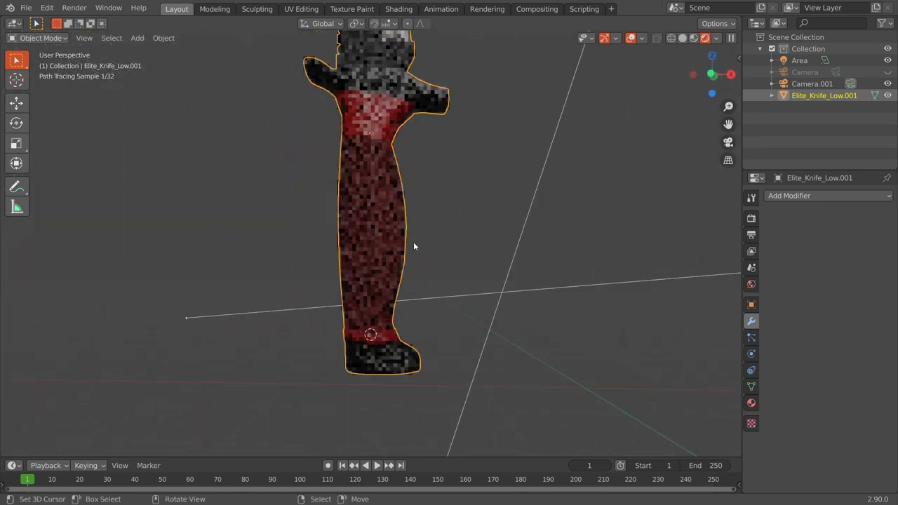
Zoom out and orbit around the whole rendered knife
scroll(414, 246, "up", 5)
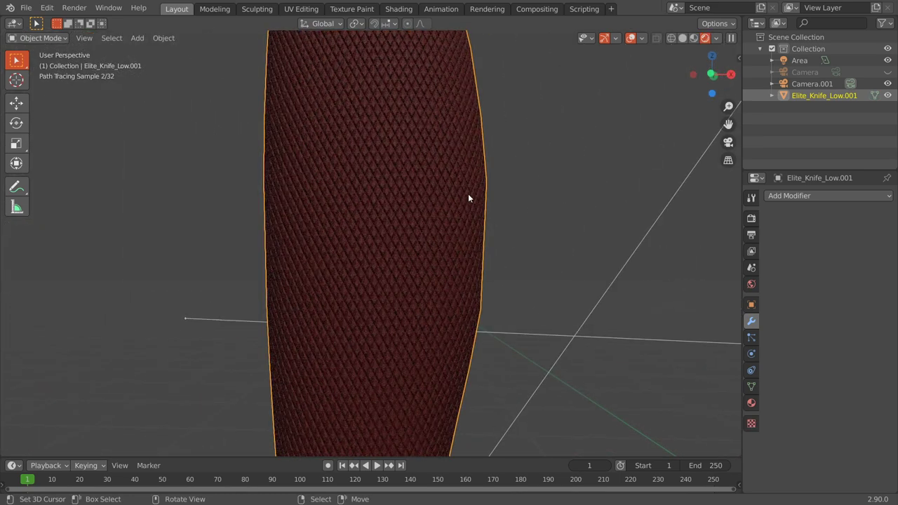
scroll(485, 243, "down", 5)
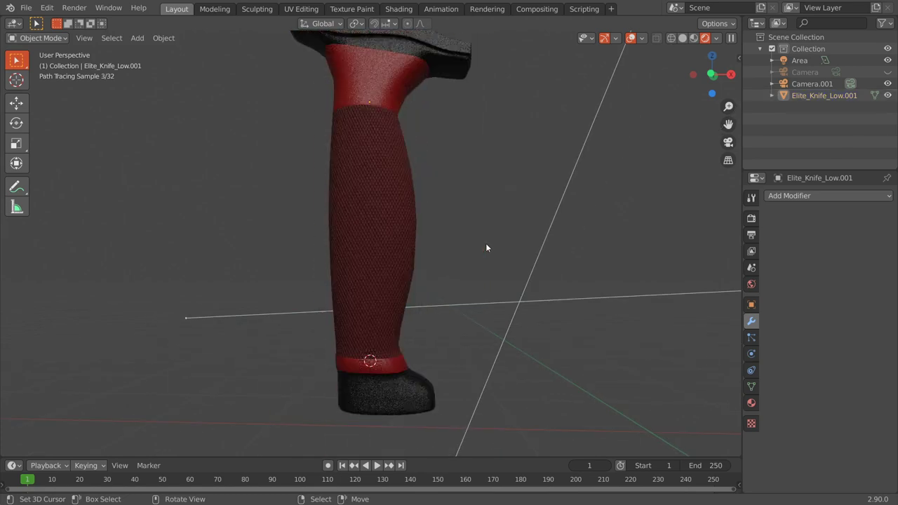
scroll(485, 243, "down", 2)
scroll(486, 243, "down", 2)
scroll(486, 242, "down", 1)
mouse_move(486, 243)
middle_mouse_down()
mouse_move(436, 247)
mouse_move(441, 267)
mouse_move(535, 290)
mouse_move(479, 294)
middle_mouse_up()
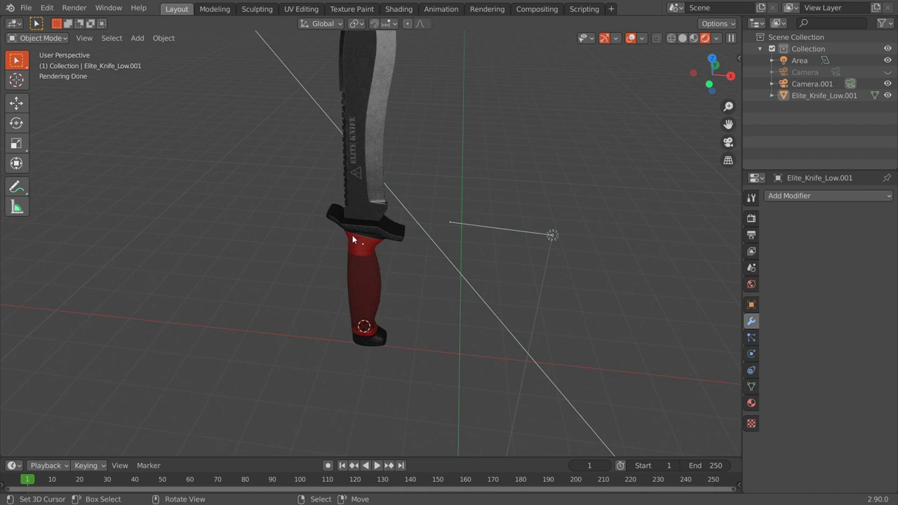
middle_click_drag(352, 235, 465, 231)
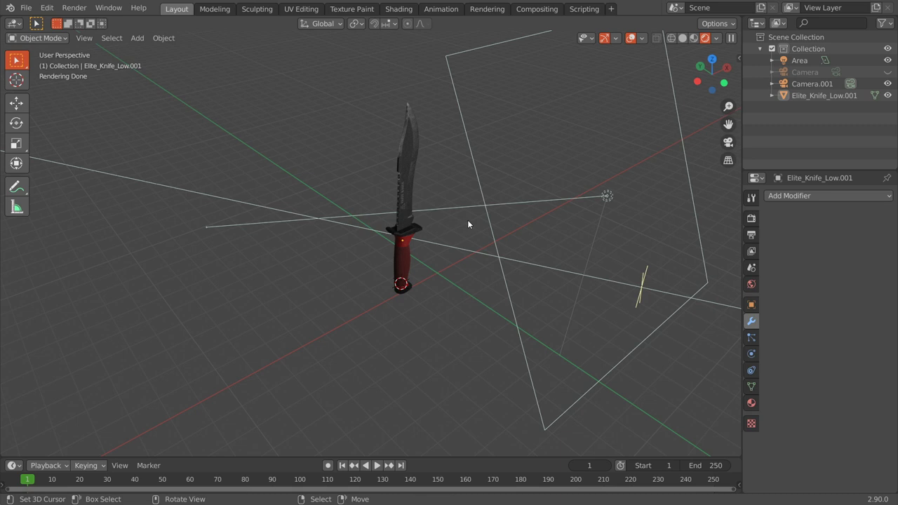
Tilt the knife diagonally, then upright again, and re-enter Edit Mode
scroll(416, 192, "up", 3)
mouse_move(470, 255)
middle_mouse_down()
mouse_move(417, 192)
mouse_move(407, 242)
mouse_move(373, 250)
middle_mouse_up()
scroll(373, 250, "up", 2)
scroll(373, 250, "up", 3)
scroll(373, 250, "up", 2)
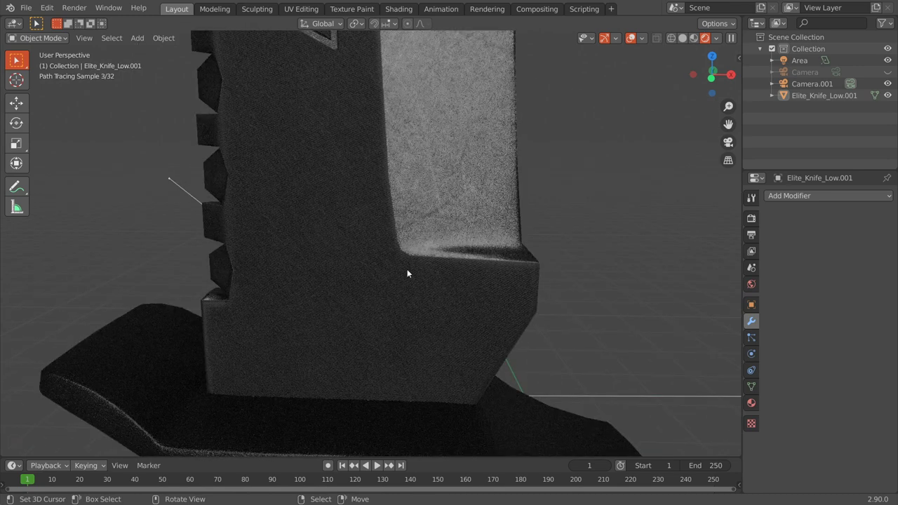
scroll(434, 302, "down", 5)
mouse_move(407, 273)
middle_mouse_down()
mouse_move(435, 302)
mouse_move(367, 229)
mouse_move(380, 304)
mouse_move(508, 247)
mouse_move(457, 249)
mouse_move(266, 158)
middle_mouse_up()
key("Tab")
Switch from Rendered to Material Preview and orbit around the grip and guard
key("z")
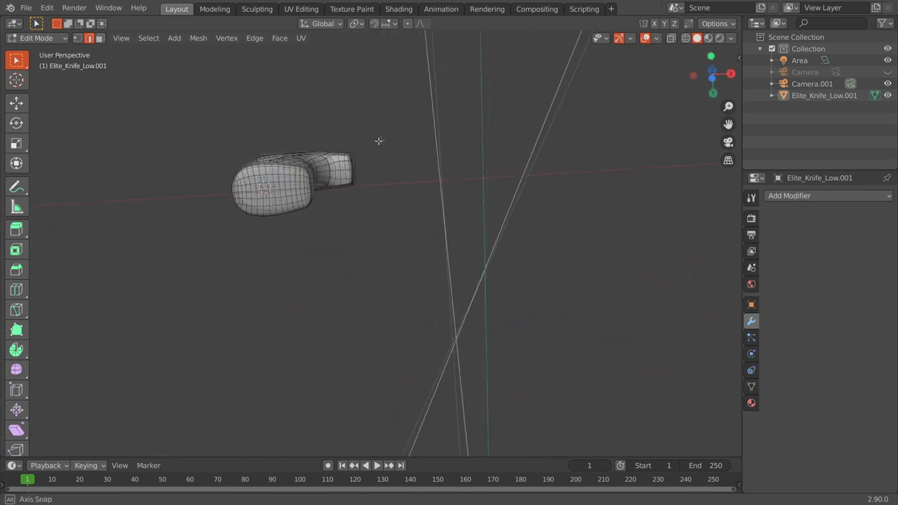
scroll(263, 156, "up", 3)
mouse_move(263, 156)
middle_mouse_down()
mouse_move(200, 161)
mouse_move(129, 321)
middle_mouse_up()
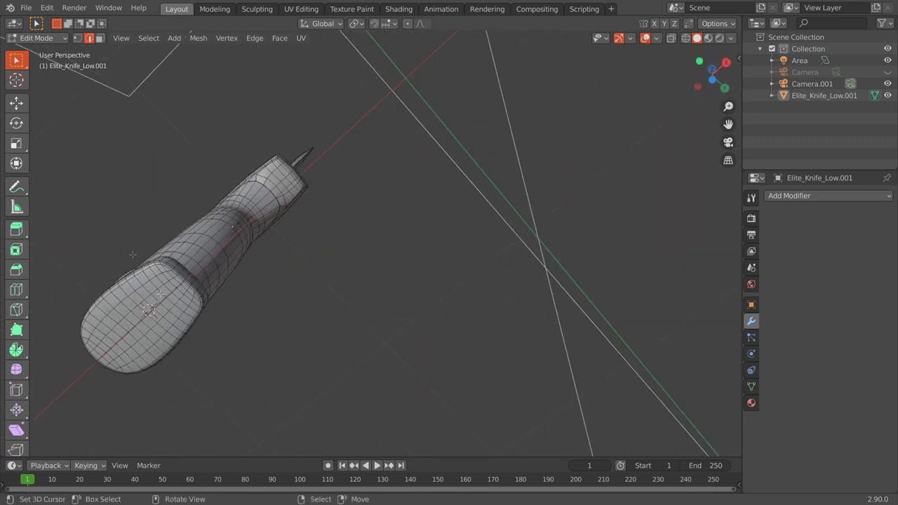
mouse_move(206, 215)
middle_mouse_down()
mouse_move(235, 256)
mouse_move(232, 129)
middle_mouse_up()
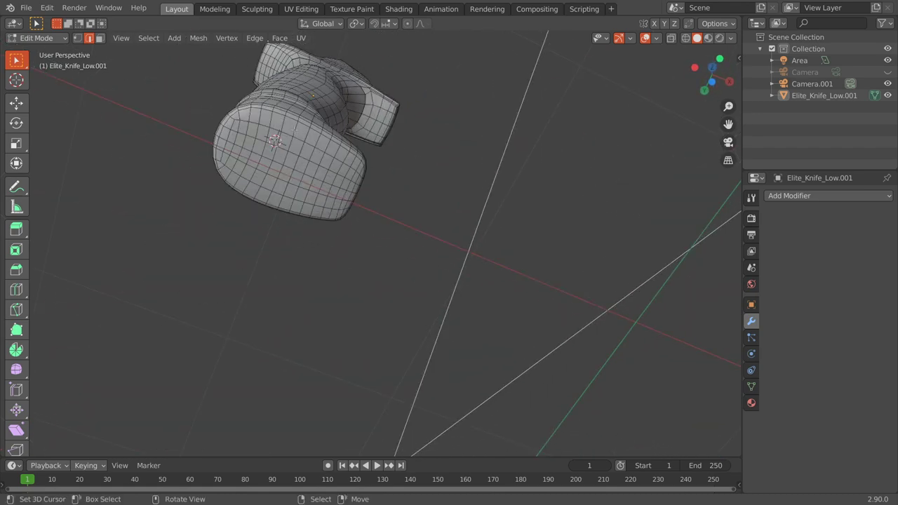
mouse_move(299, 158)
middle_mouse_down()
mouse_move(331, 301)
mouse_move(363, 324)
middle_mouse_up()
scroll(367, 315, "down", 3)
scroll(367, 315, "down", 2)
middle_click_drag(412, 303, 339, 283)
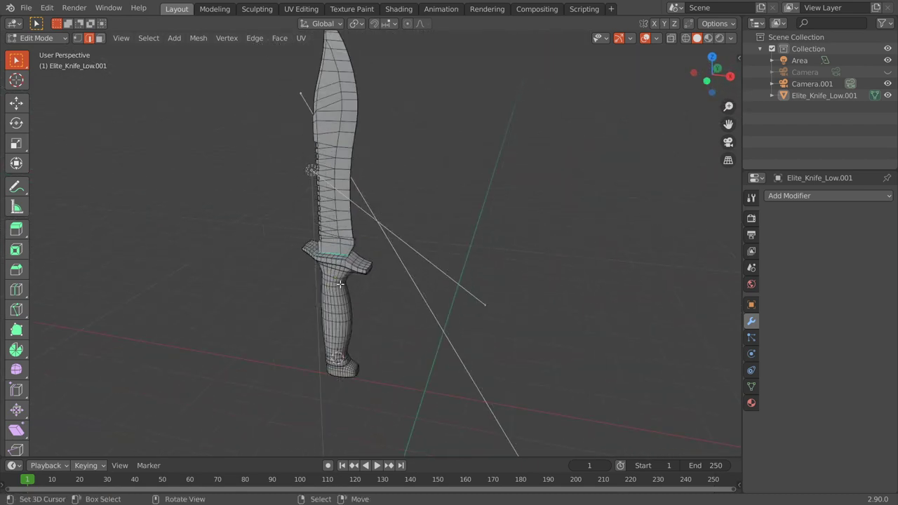
View the knife through the scene camera with numpad 0, then return to a free view
scroll(339, 284, "down", 2)
key("KP_0")
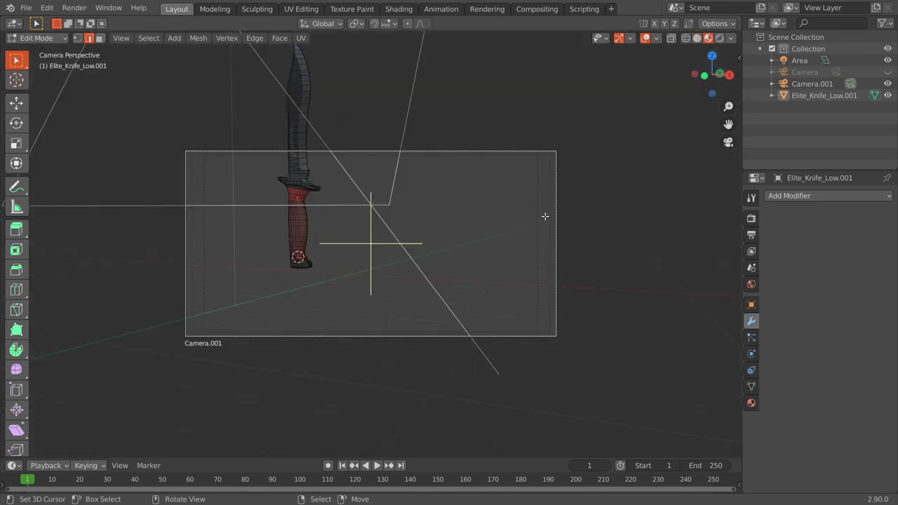
mouse_move(521, 199)
middle_mouse_down()
mouse_move(625, 233)
mouse_move(565, 231)
mouse_move(539, 255)
mouse_move(492, 249)
middle_mouse_up()
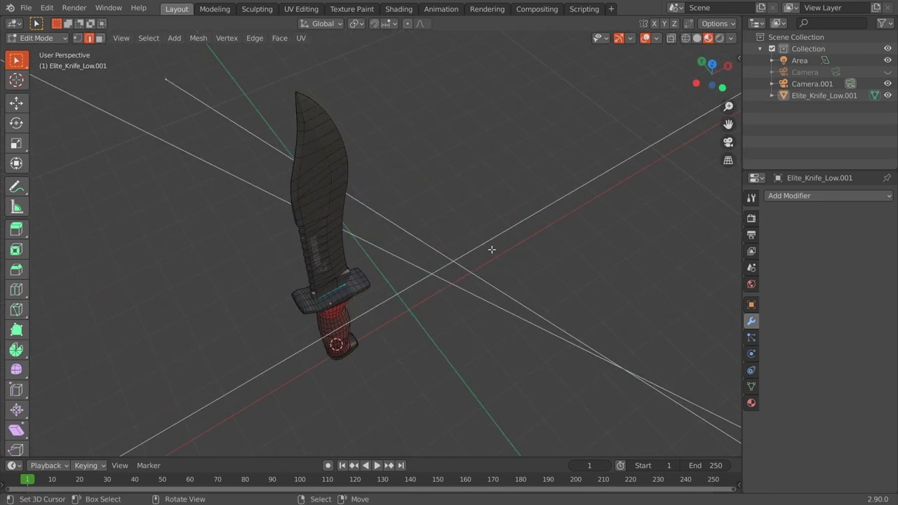